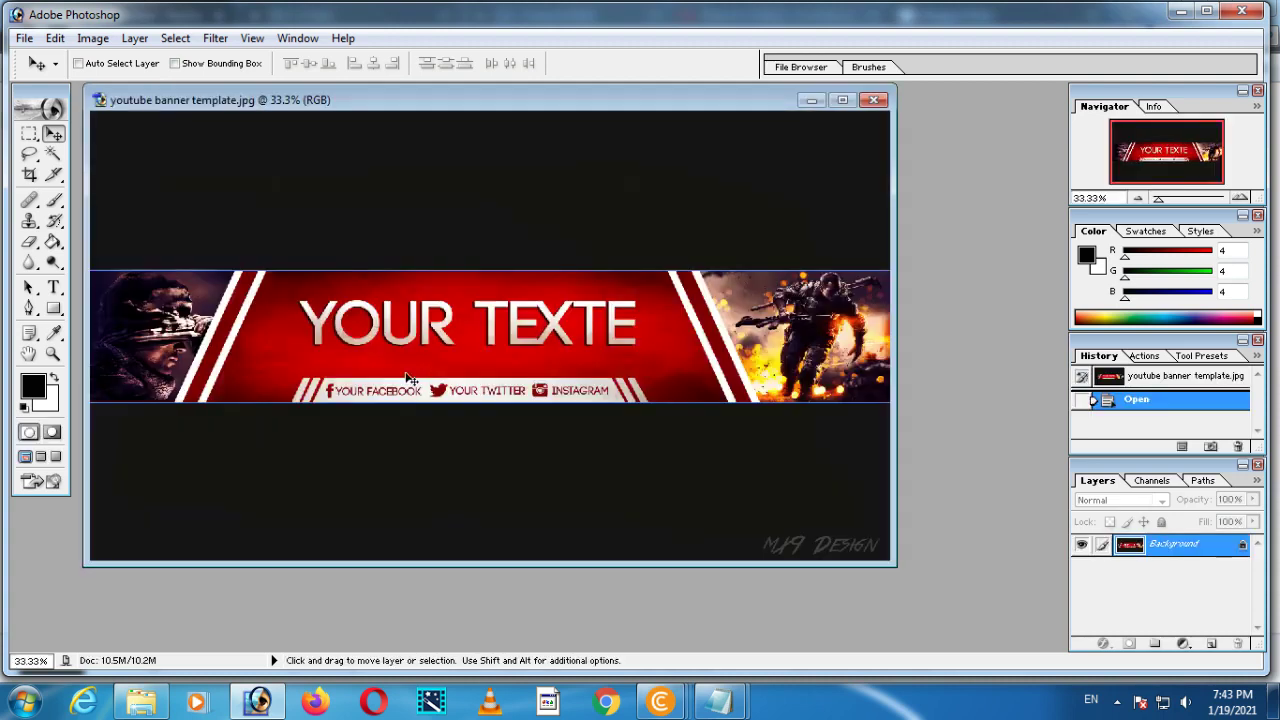
Select the full-width red banner strip across the middle of the template, clear its contents to white, and deselect
left_click_drag(487, 106, 515, 126)
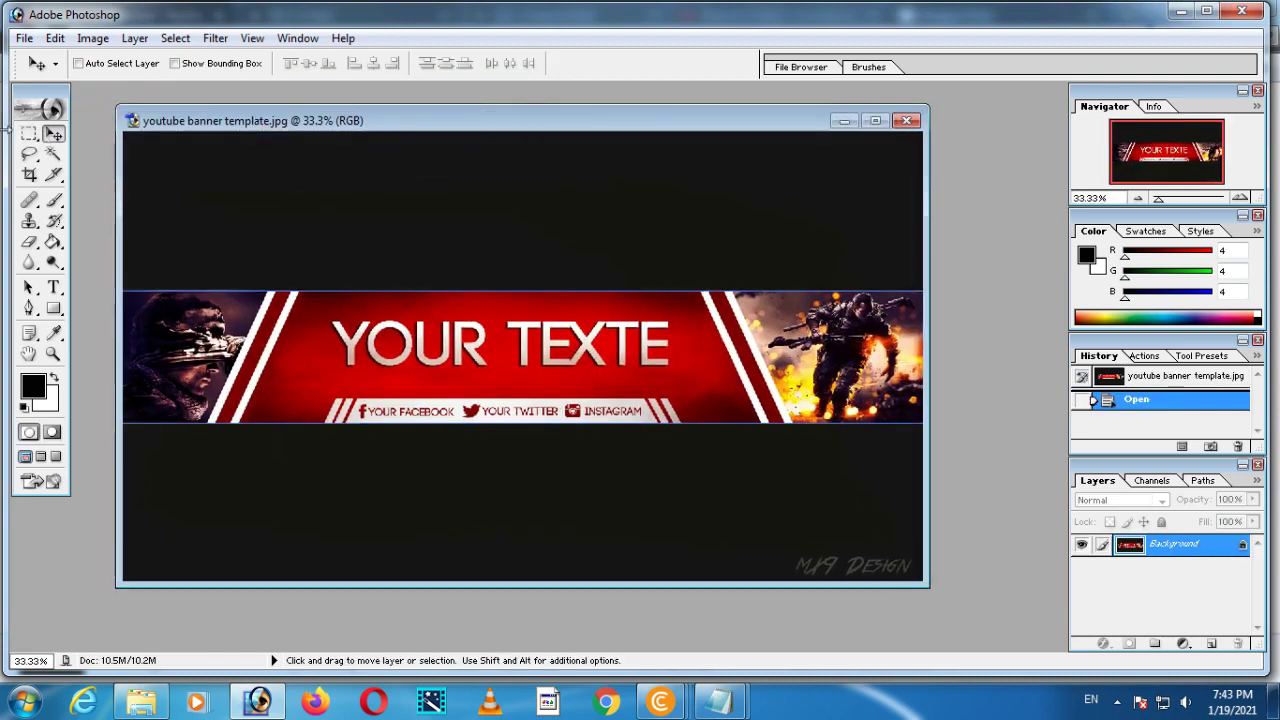
left_click(29, 133)
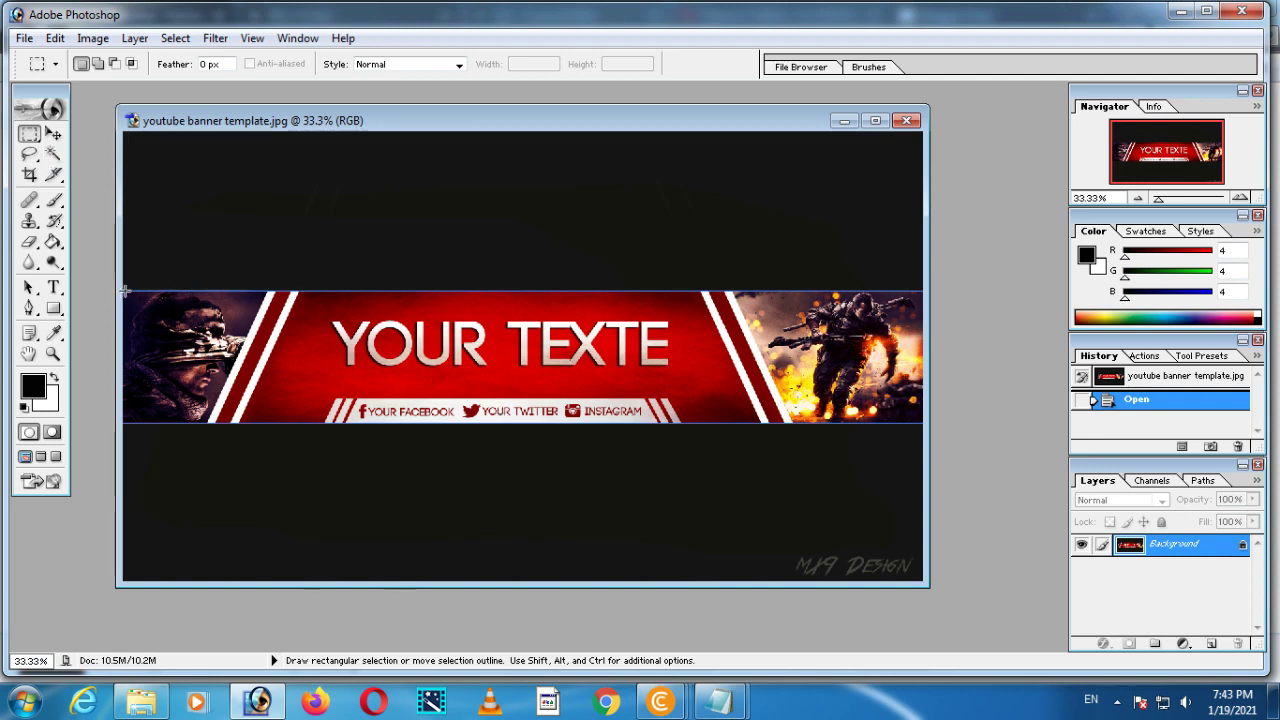
left_click_drag(122, 291, 922, 425)
key("Delete")
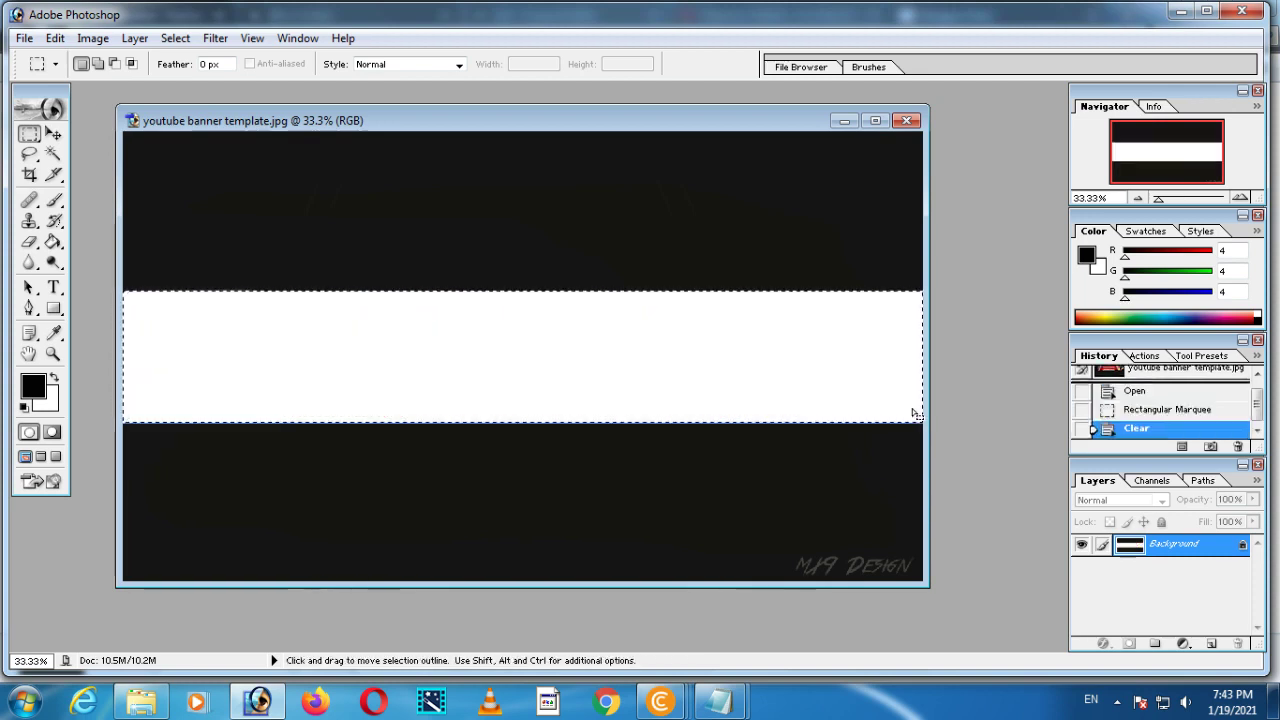
key("ctrl")
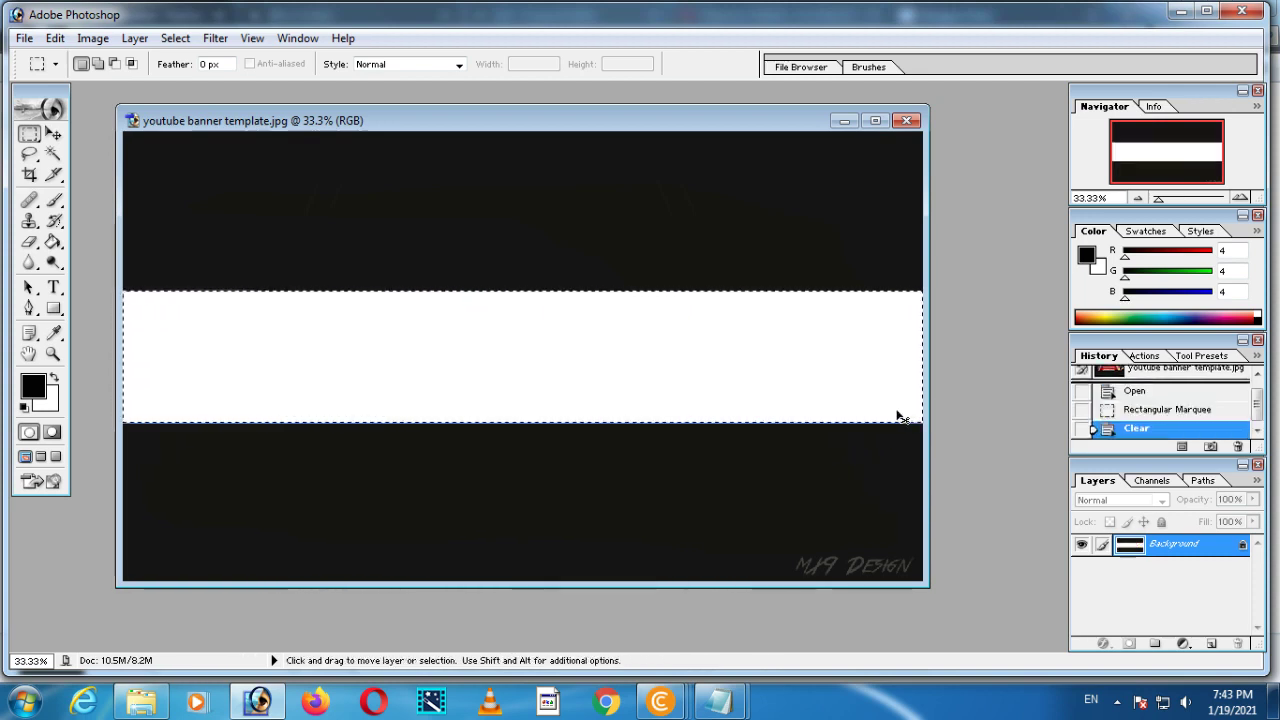
key("ctrl+d")
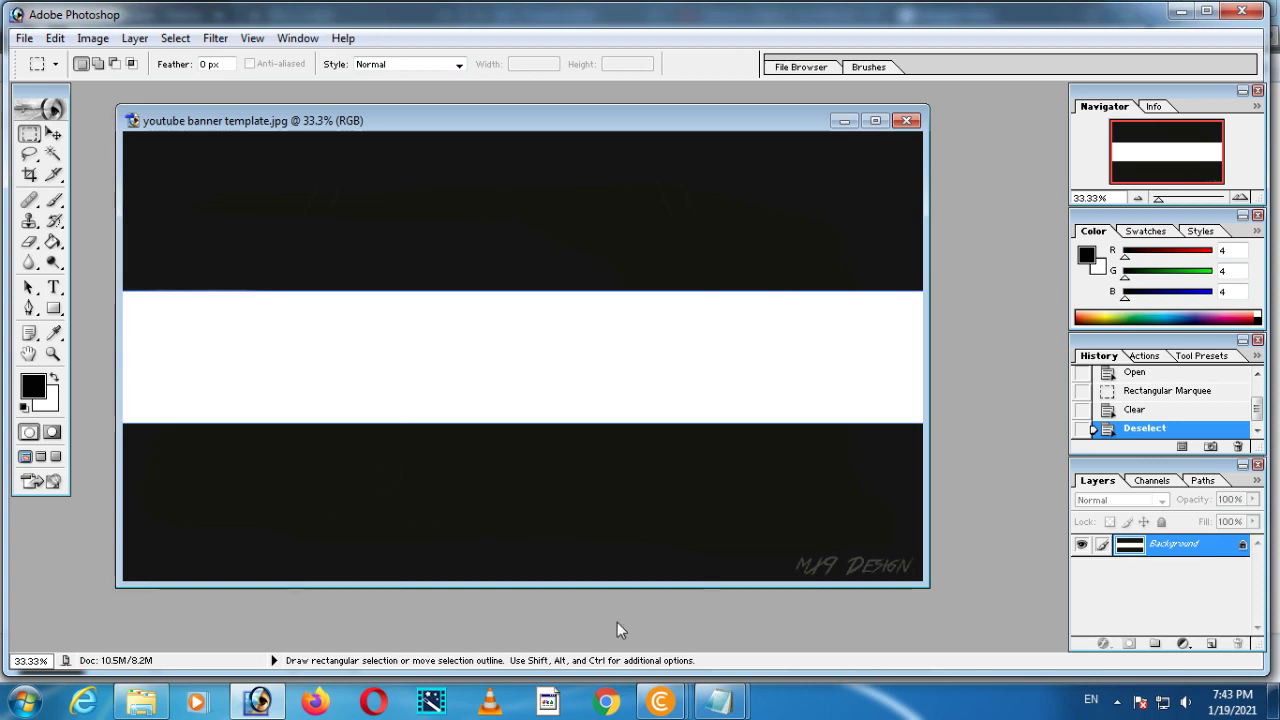
Switch to the CryptoTab browser window showing YouTube Studio and open Google in a new tab
left_click(655, 698)
left_click(771, 600)
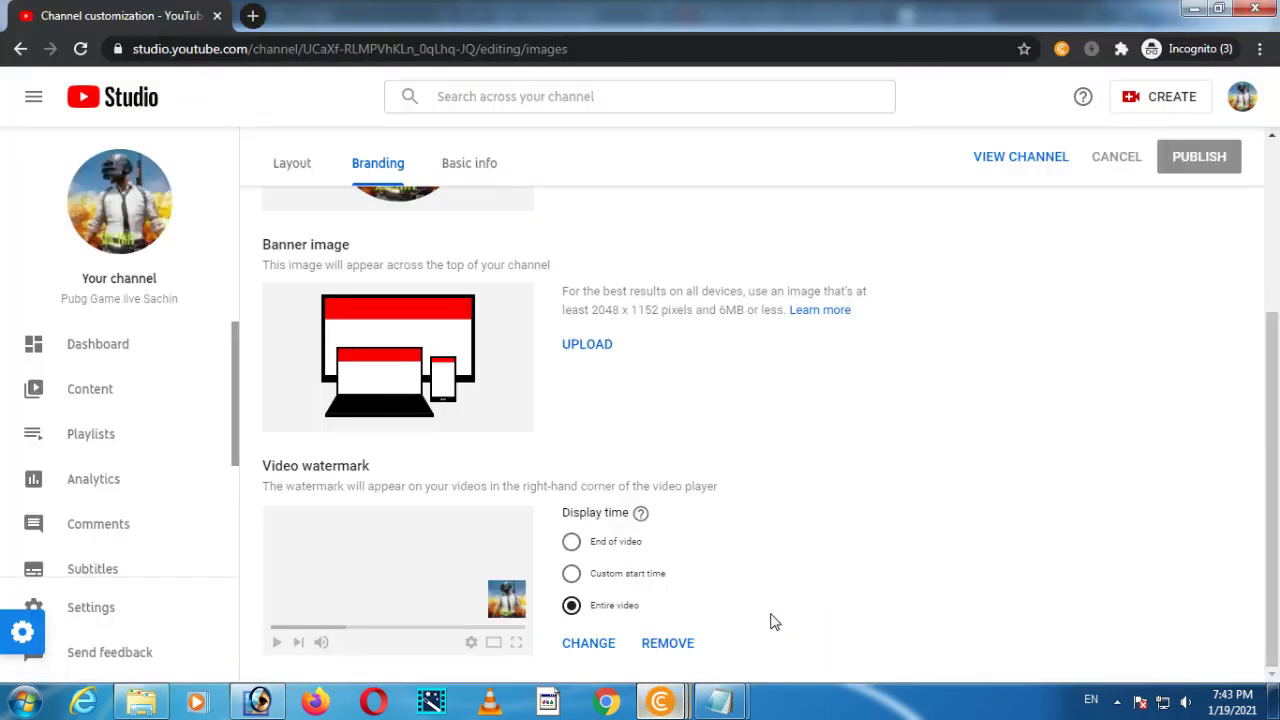
left_click(253, 16)
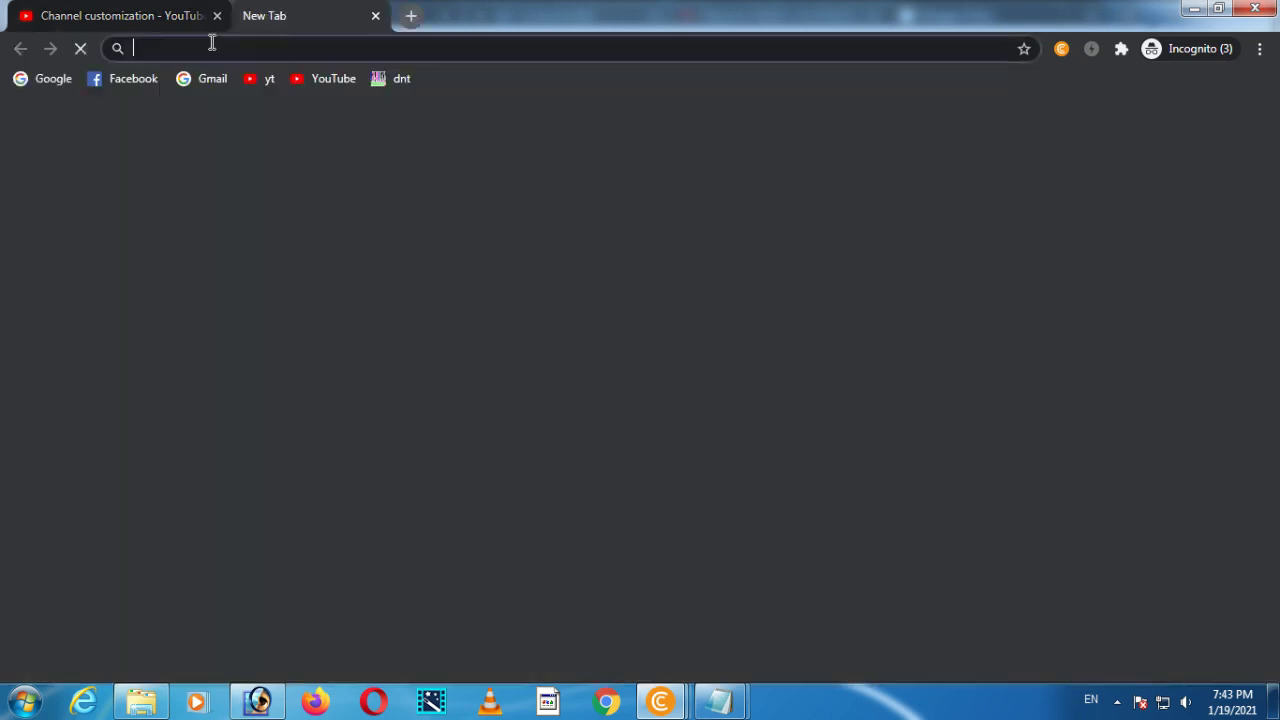
left_click(64, 80)
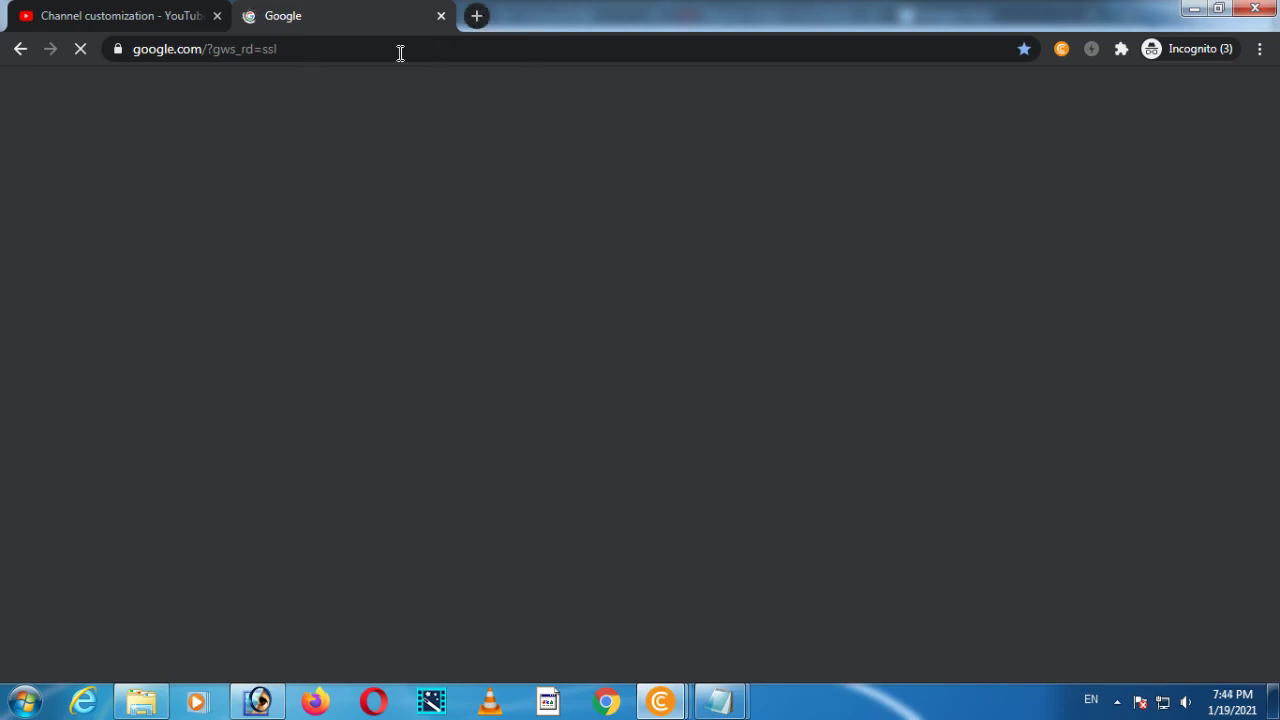
left_click(475, 16)
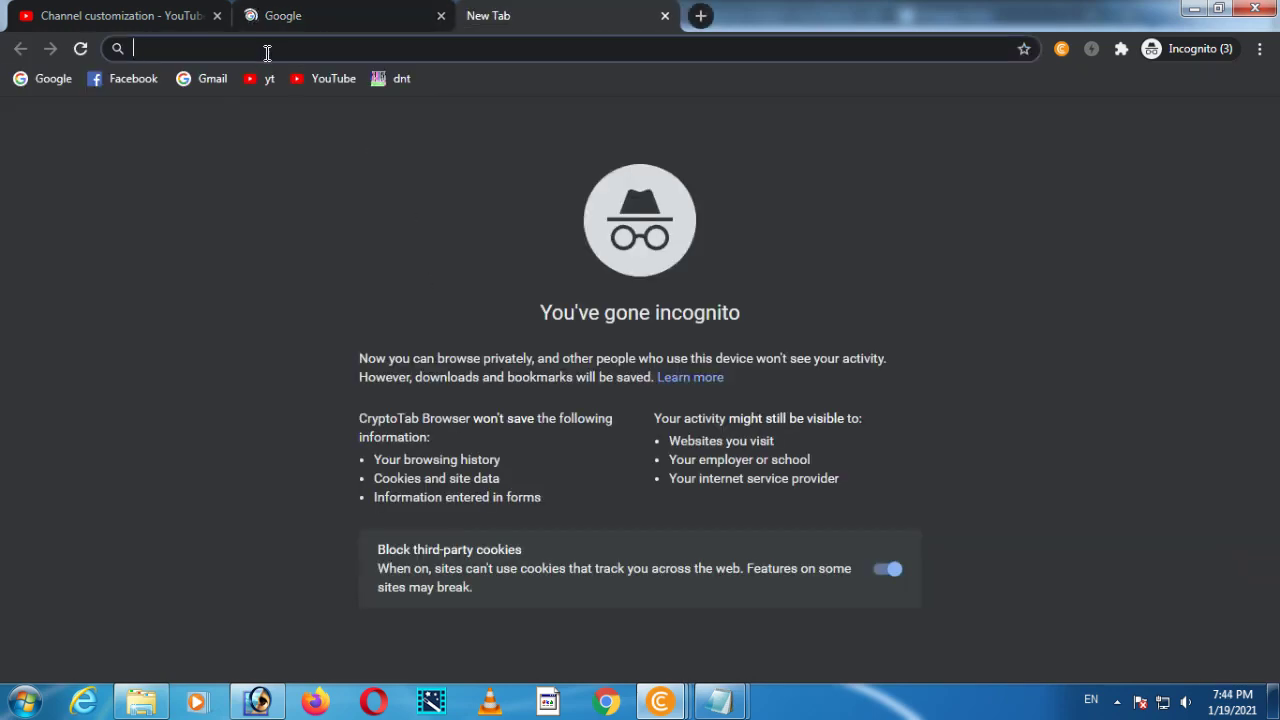
type("pubg")
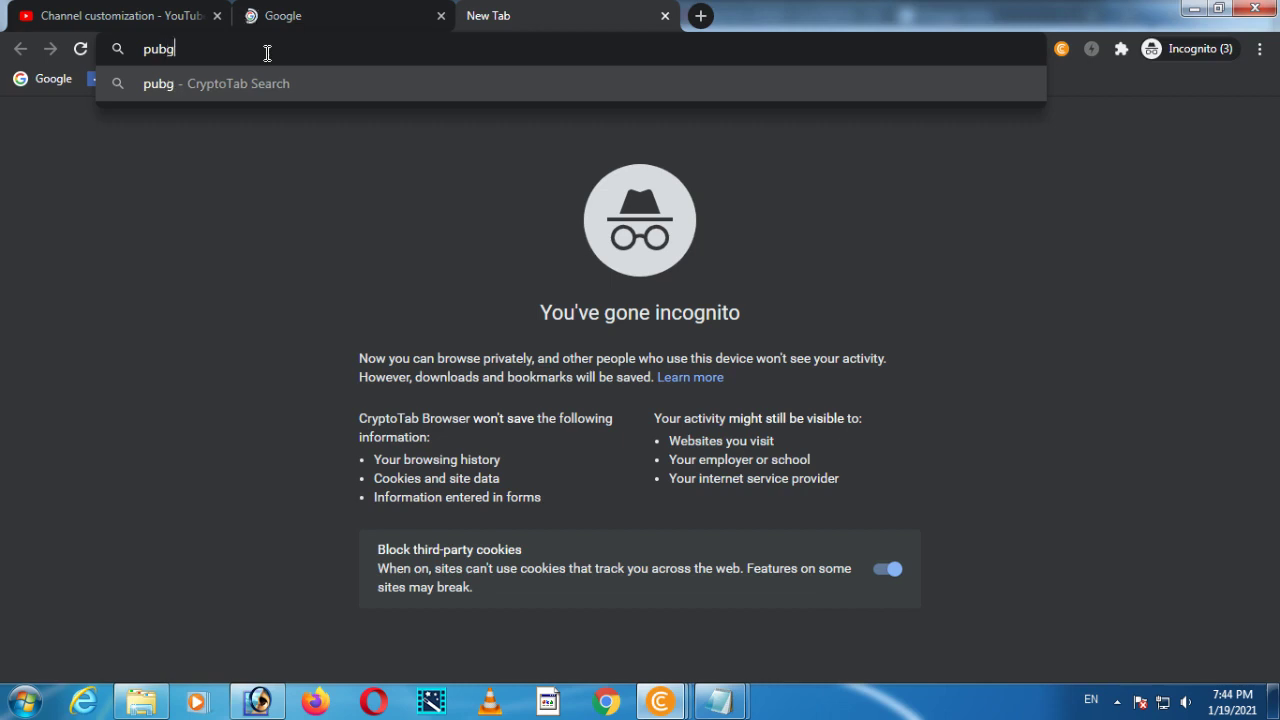
type(" game")
key("ctrl+a")
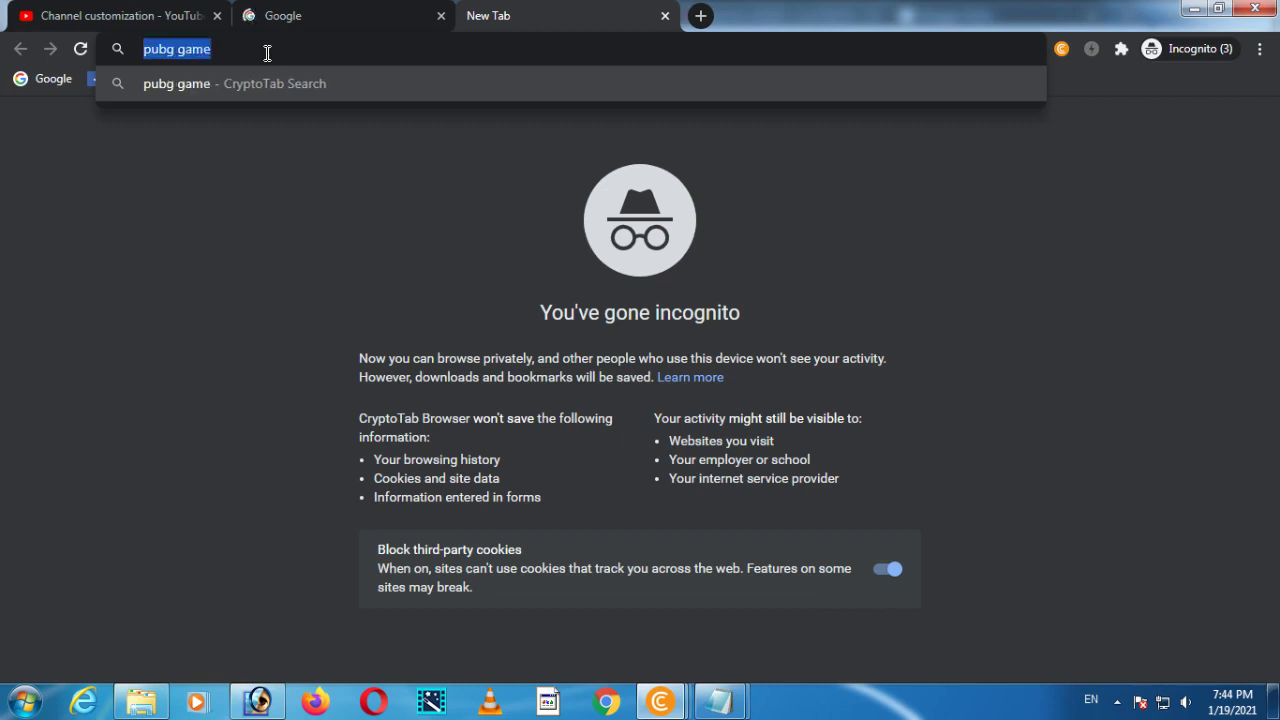
key("BackSpace")
left_click(325, 12)
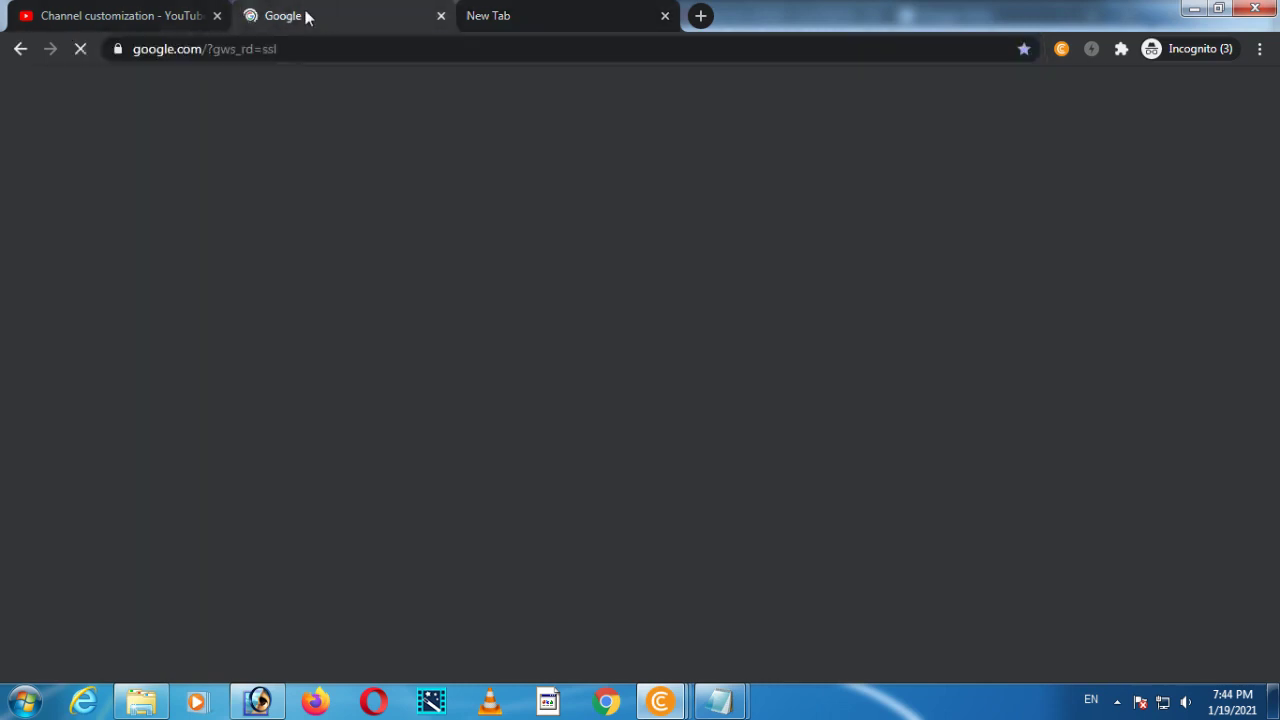
left_click(140, 16)
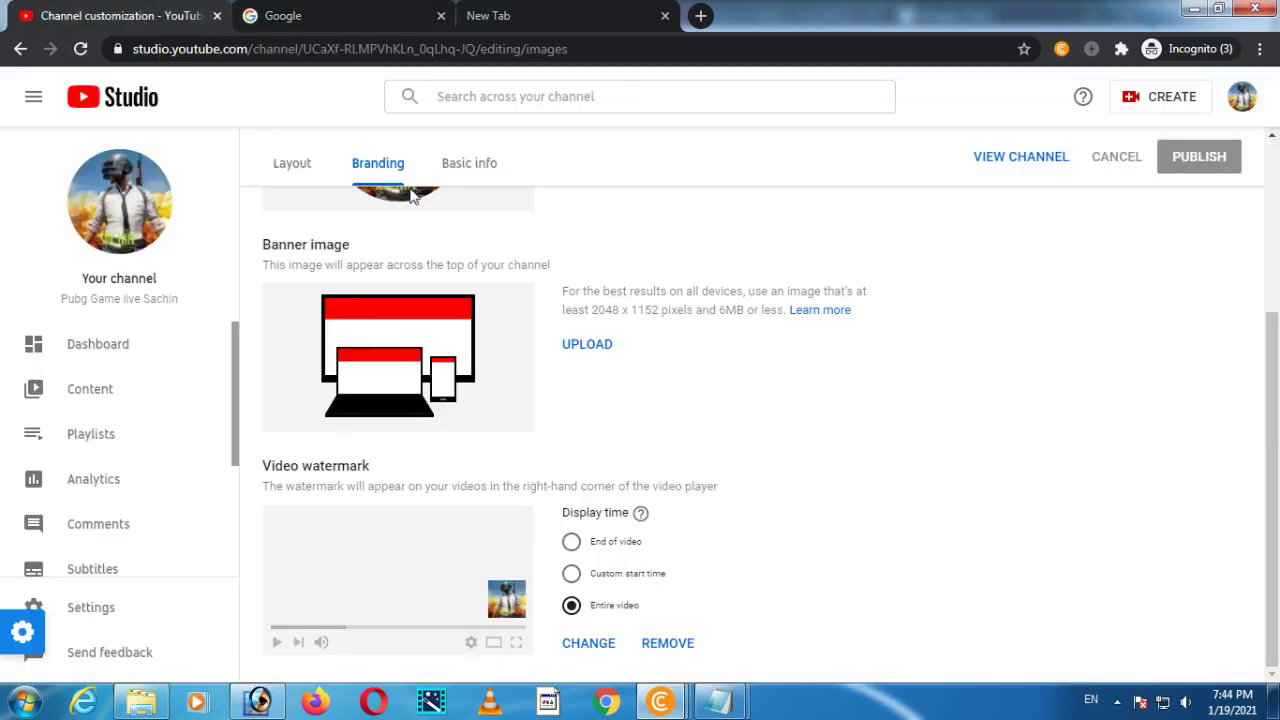
left_click(350, 12)
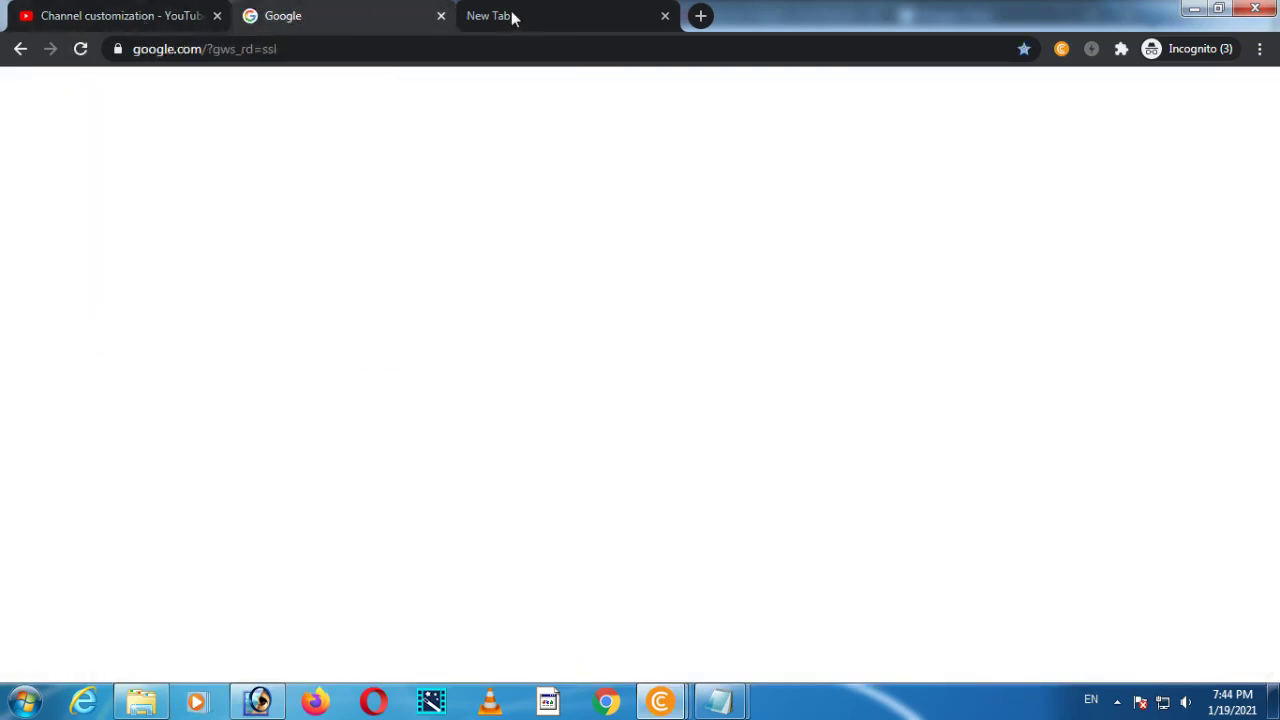
left_click(112, 18)
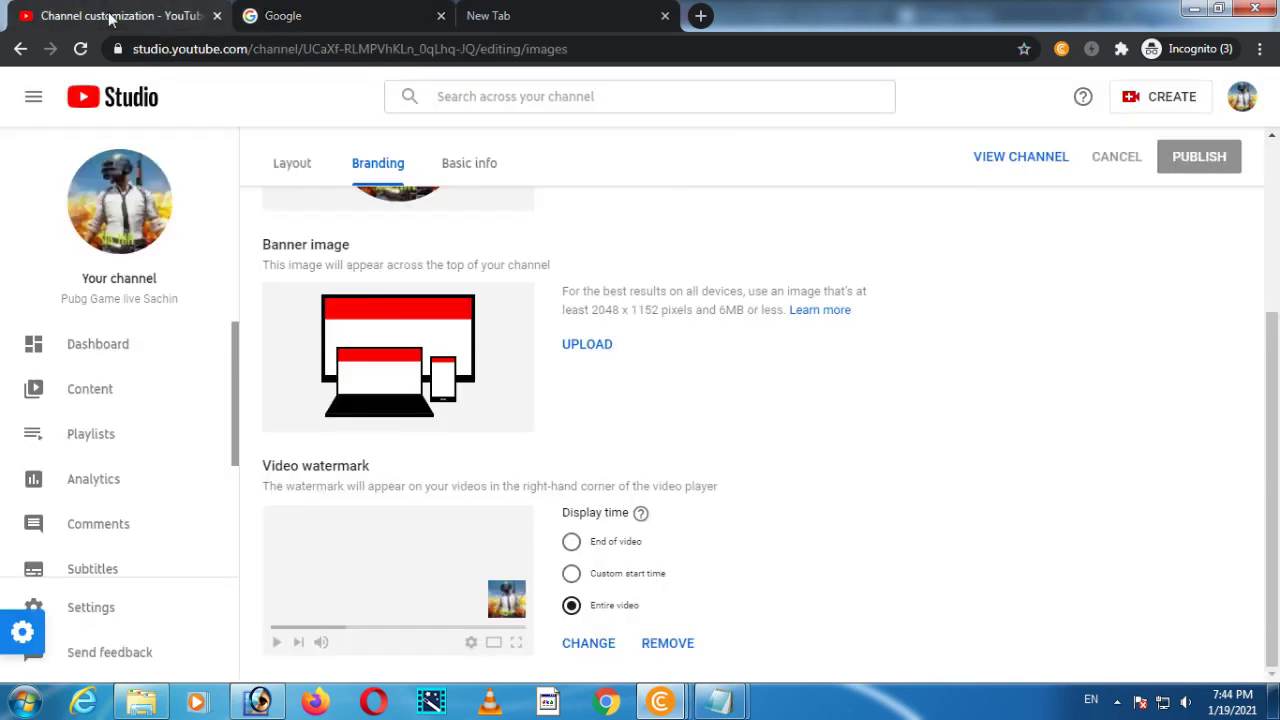
left_click(305, 20)
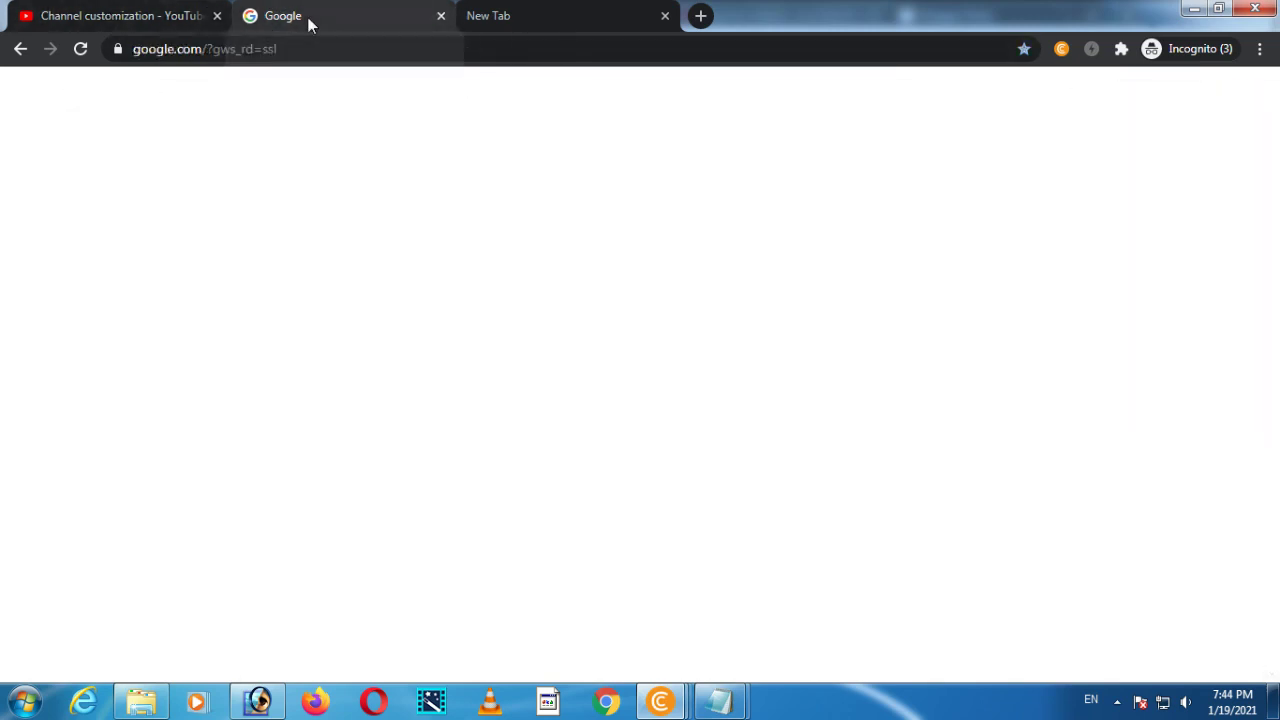
Search Google for "pubg game" and show the image results
right_click(405, 288)
left_click(469, 285)
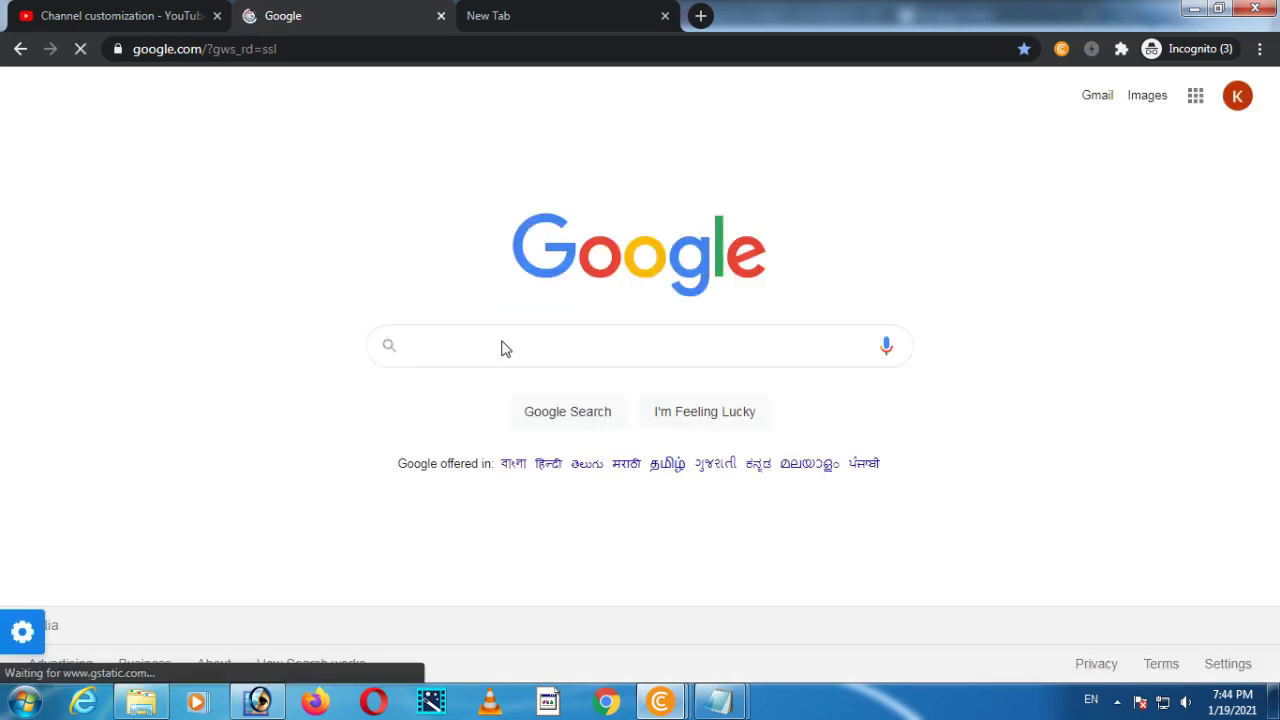
type("pubg game")
key("Return")
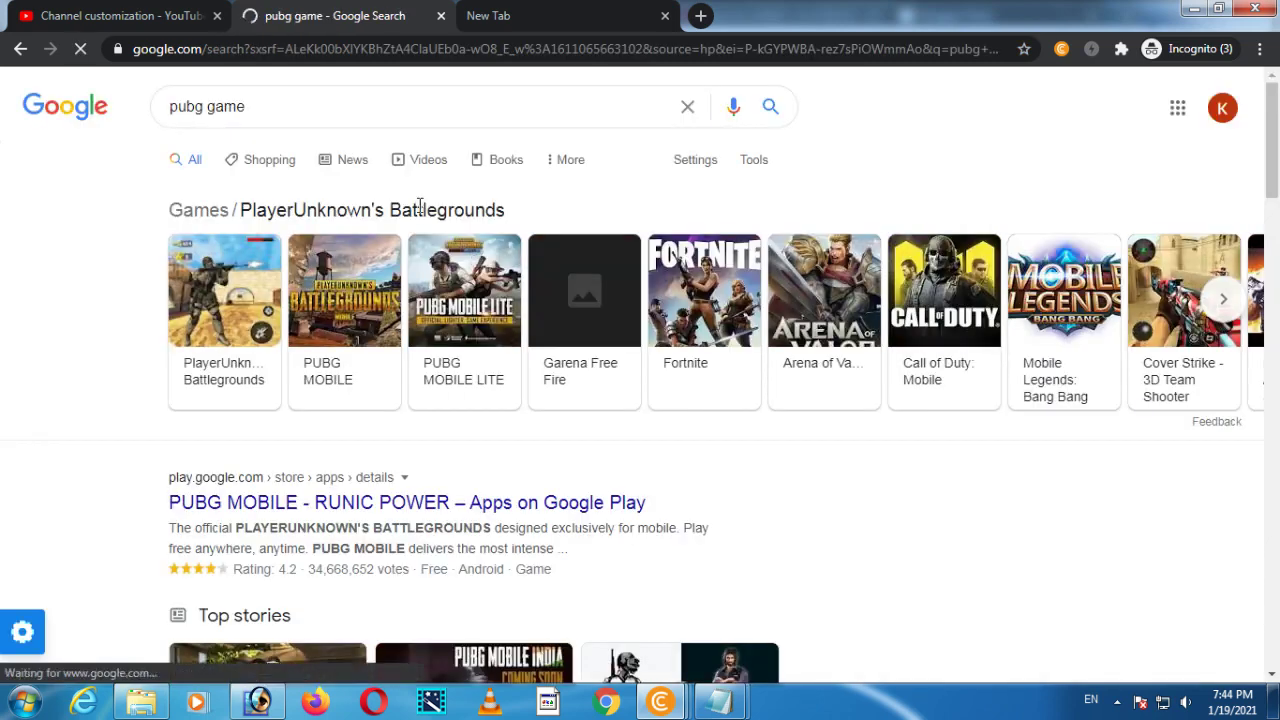
left_click(572, 164)
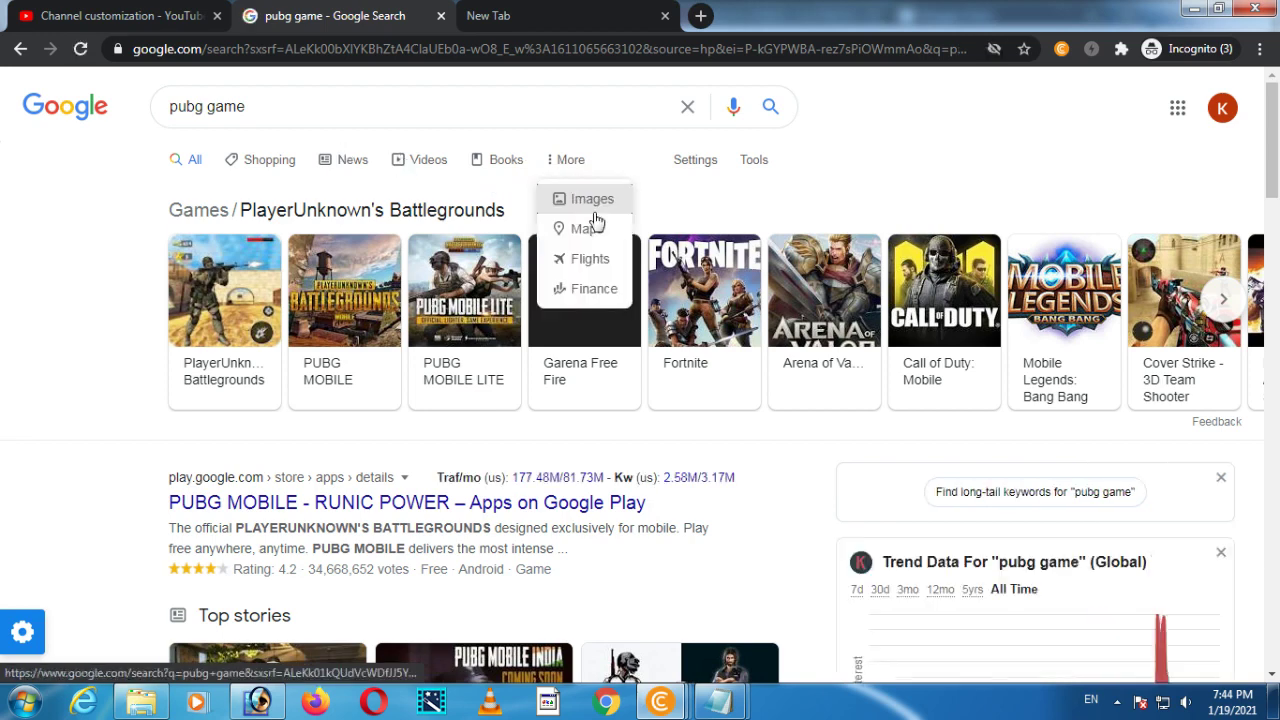
left_click(594, 198)
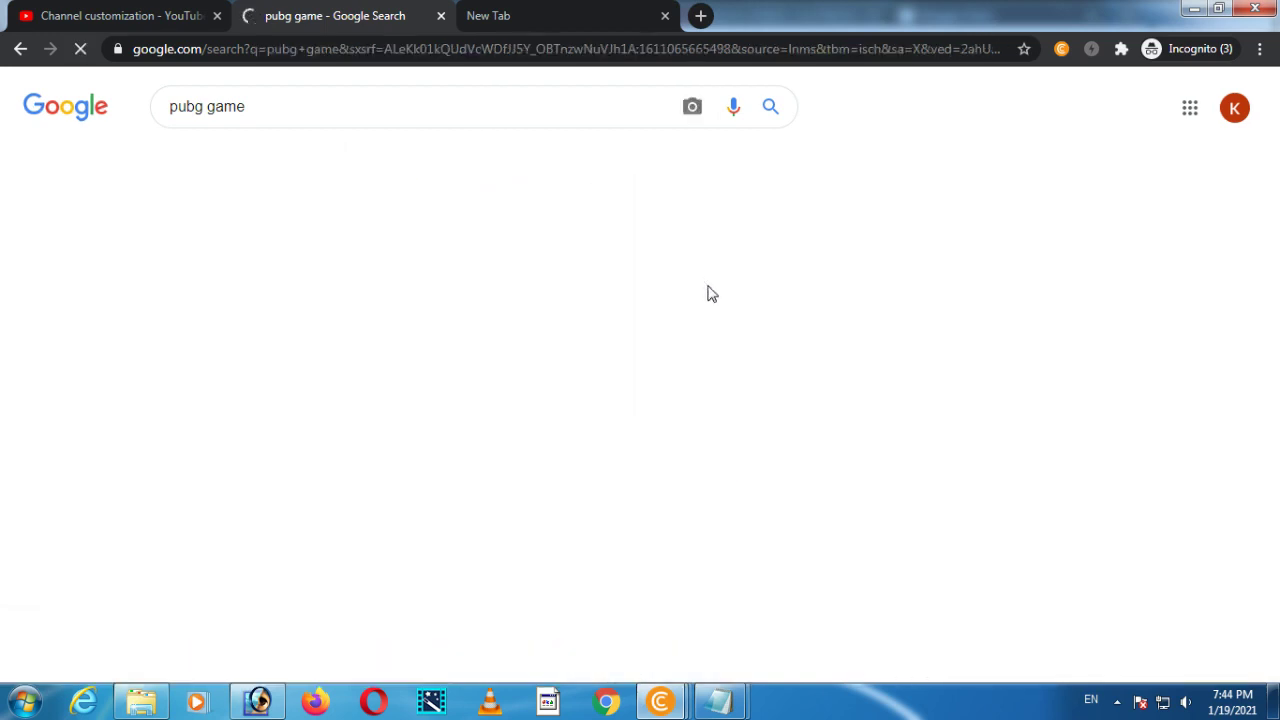
Look through the image results and preview the "PUBG Mobile India to be launched today" picture from nenow.in
scroll(845, 440, "down", 1)
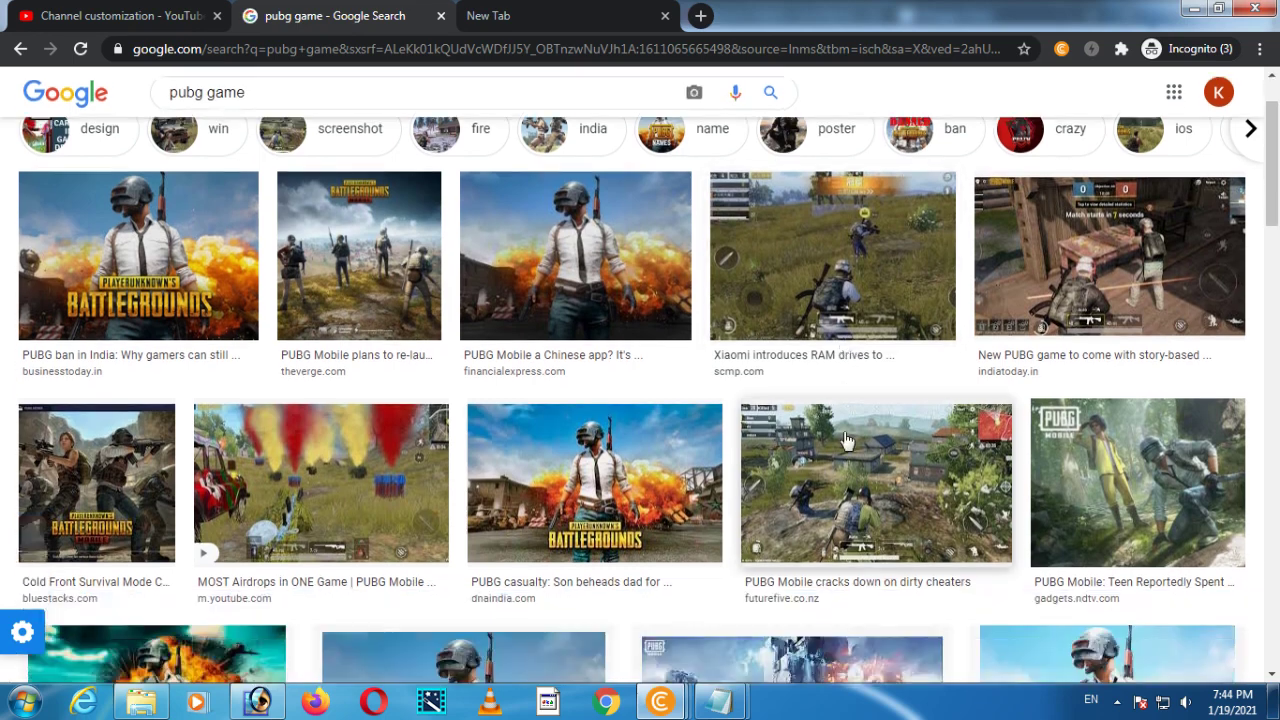
scroll(845, 440, "down", 2)
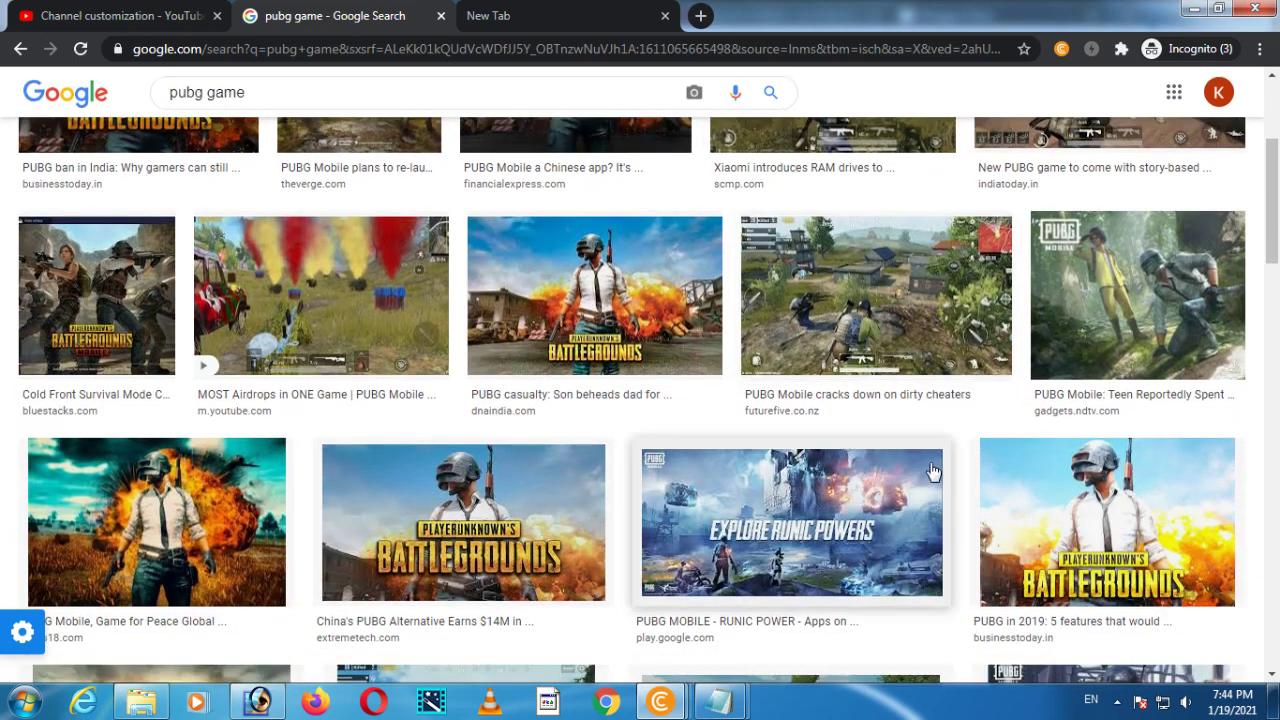
scroll(910, 490, "down", 1)
scroll(910, 490, "down", 2)
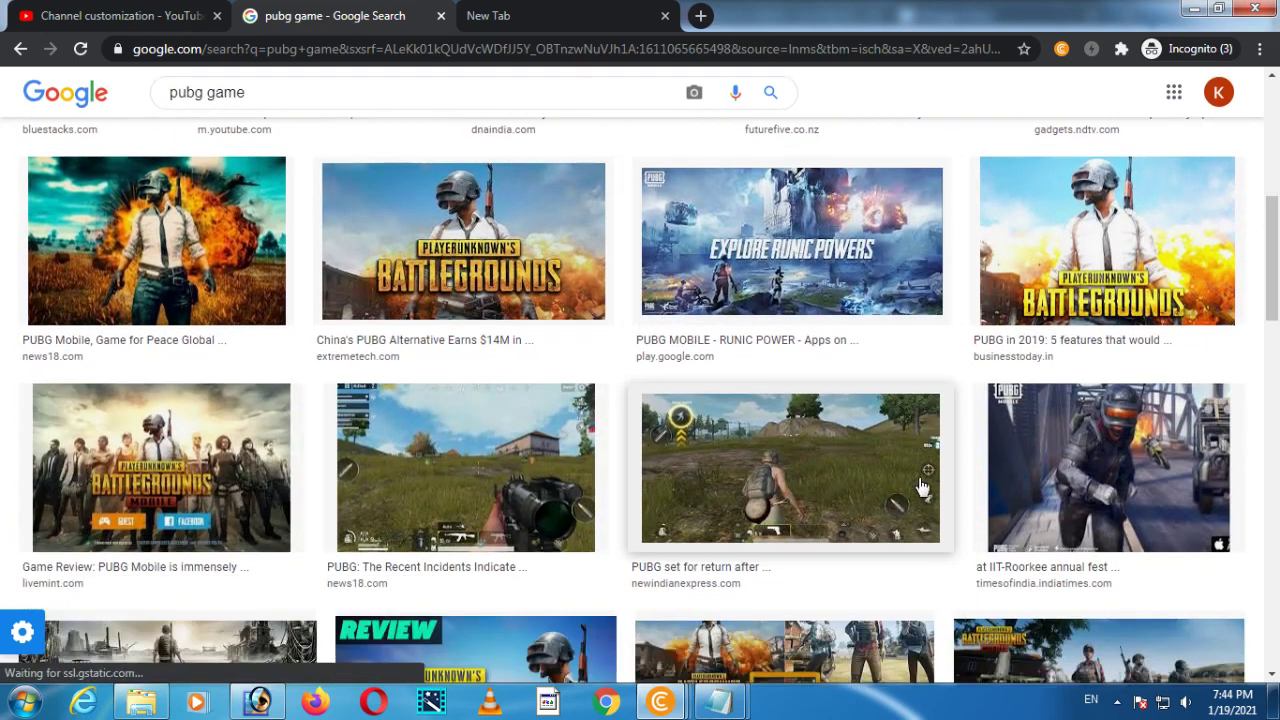
scroll(922, 487, "down", 2)
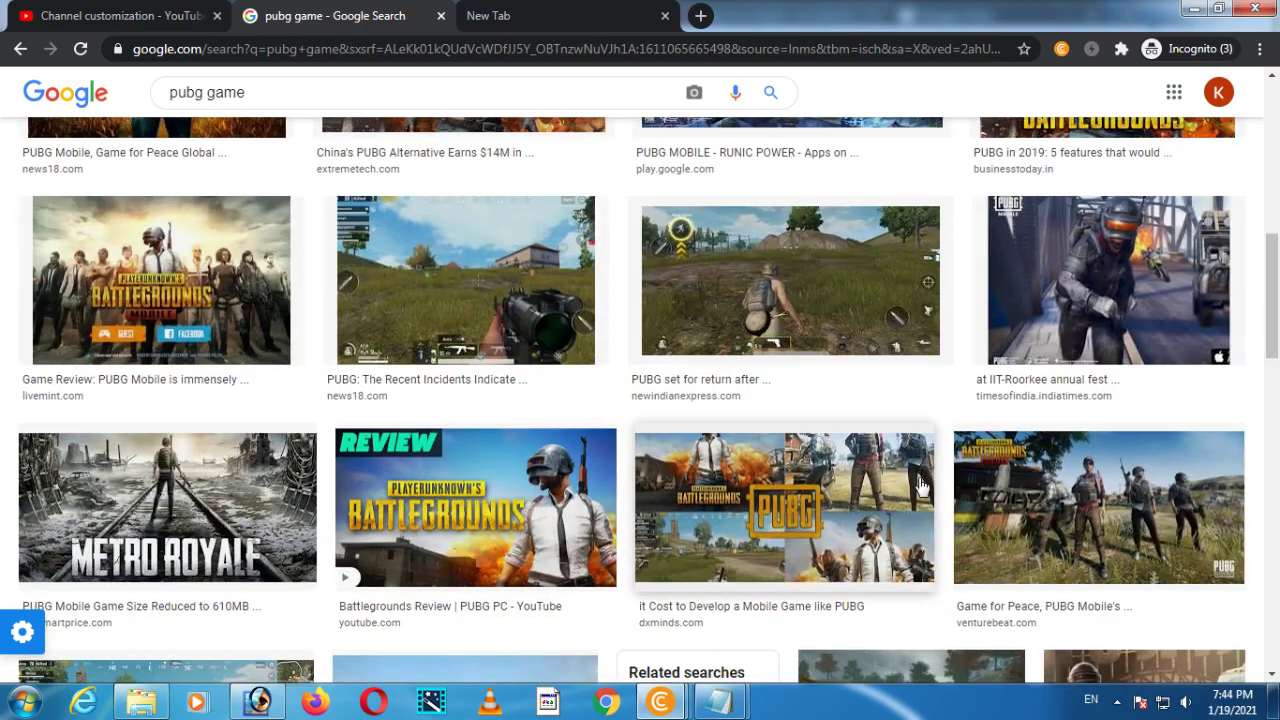
scroll(922, 487, "down", 7)
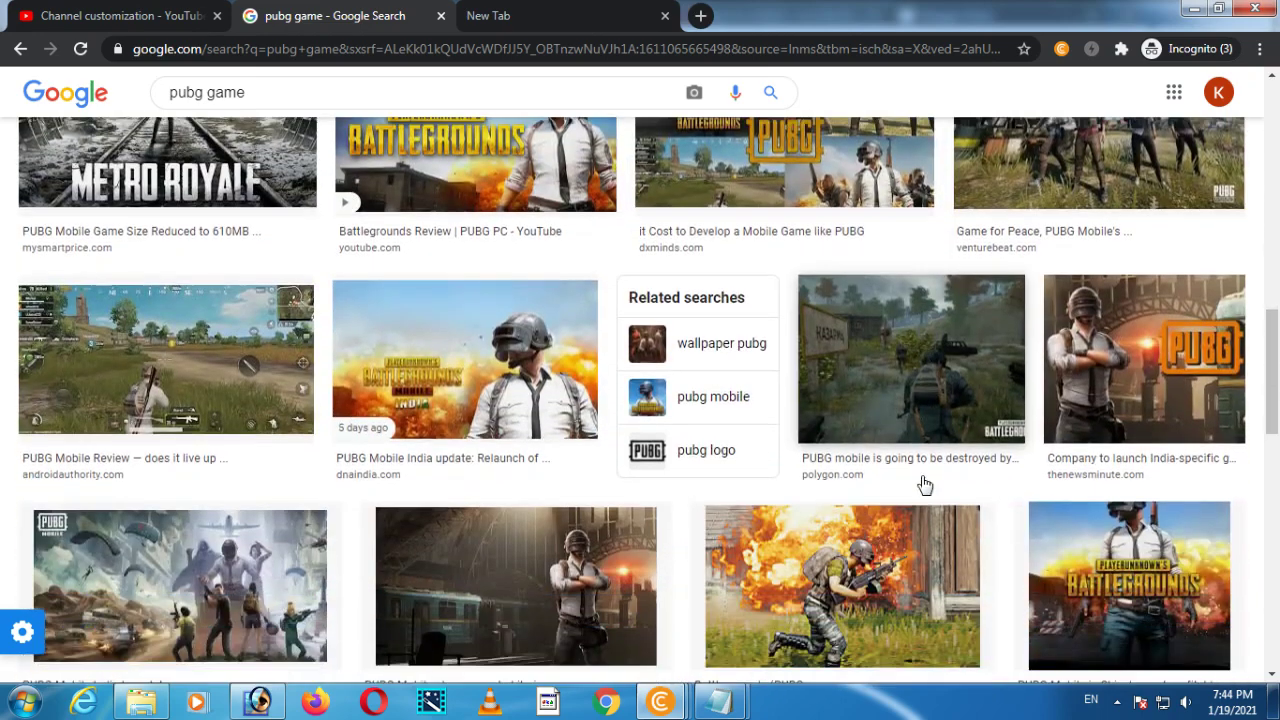
scroll(924, 485, "down", 2)
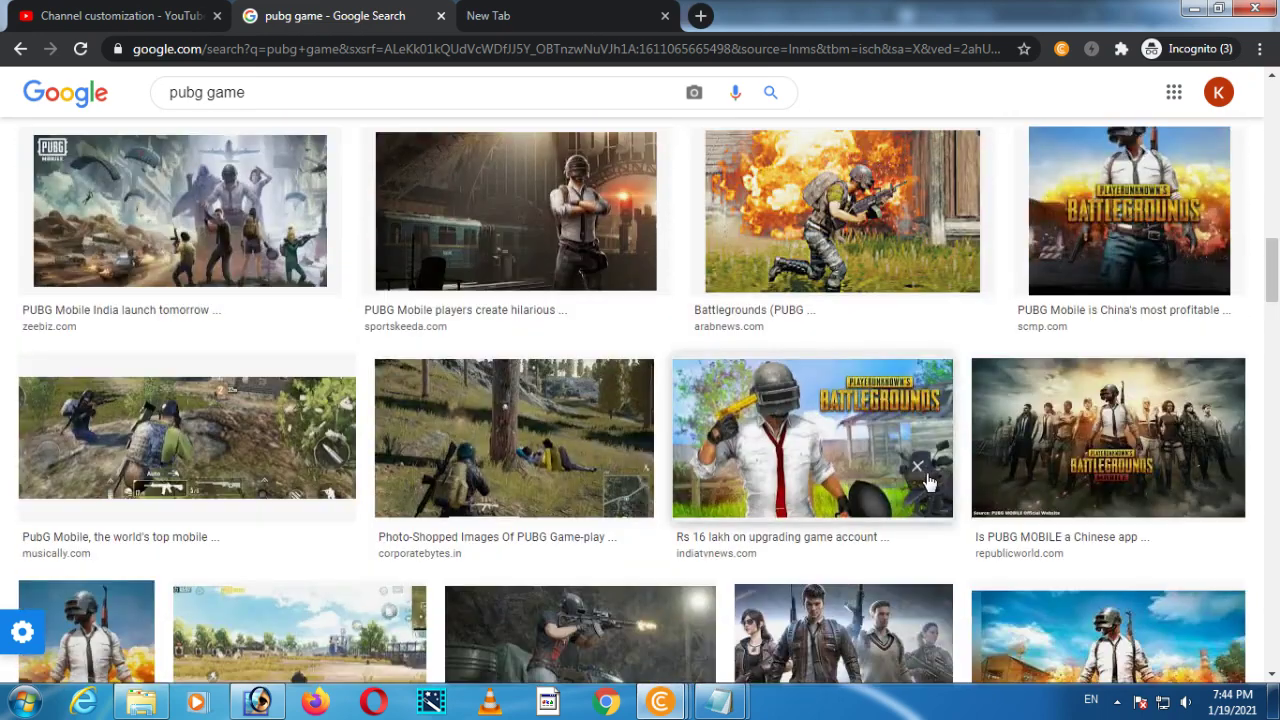
scroll(928, 482, "down", 2)
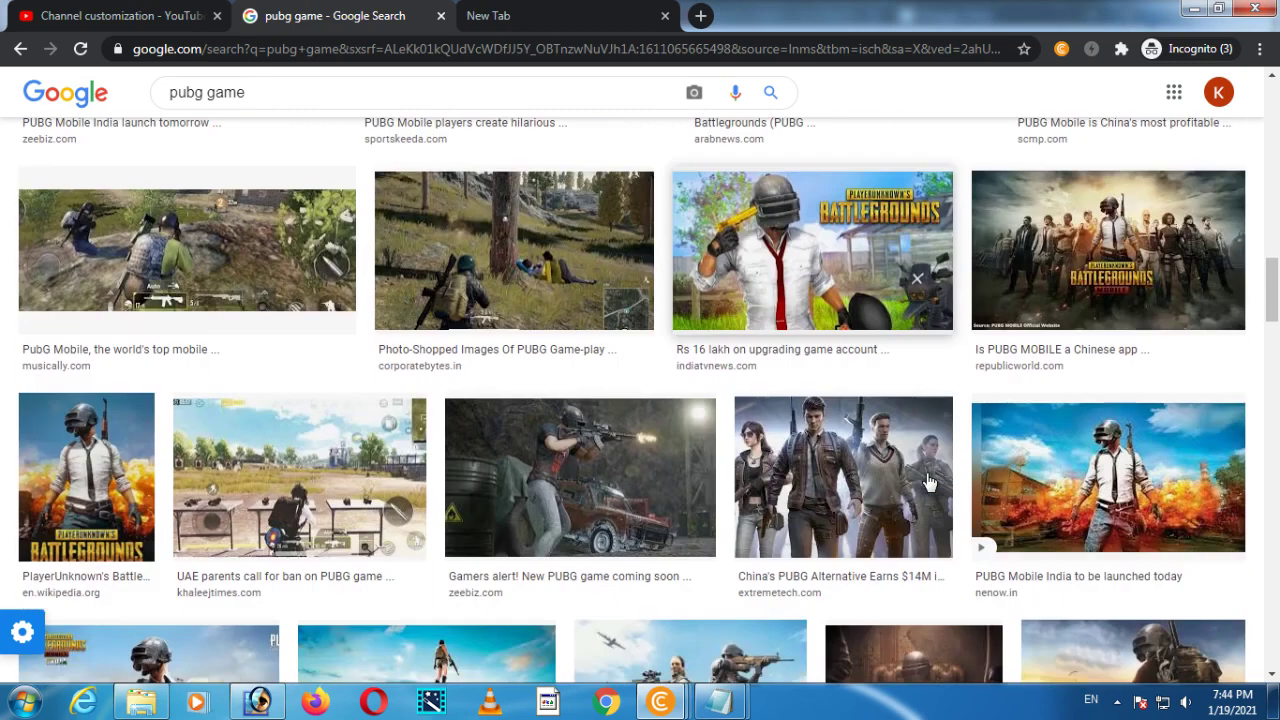
left_click(1068, 470)
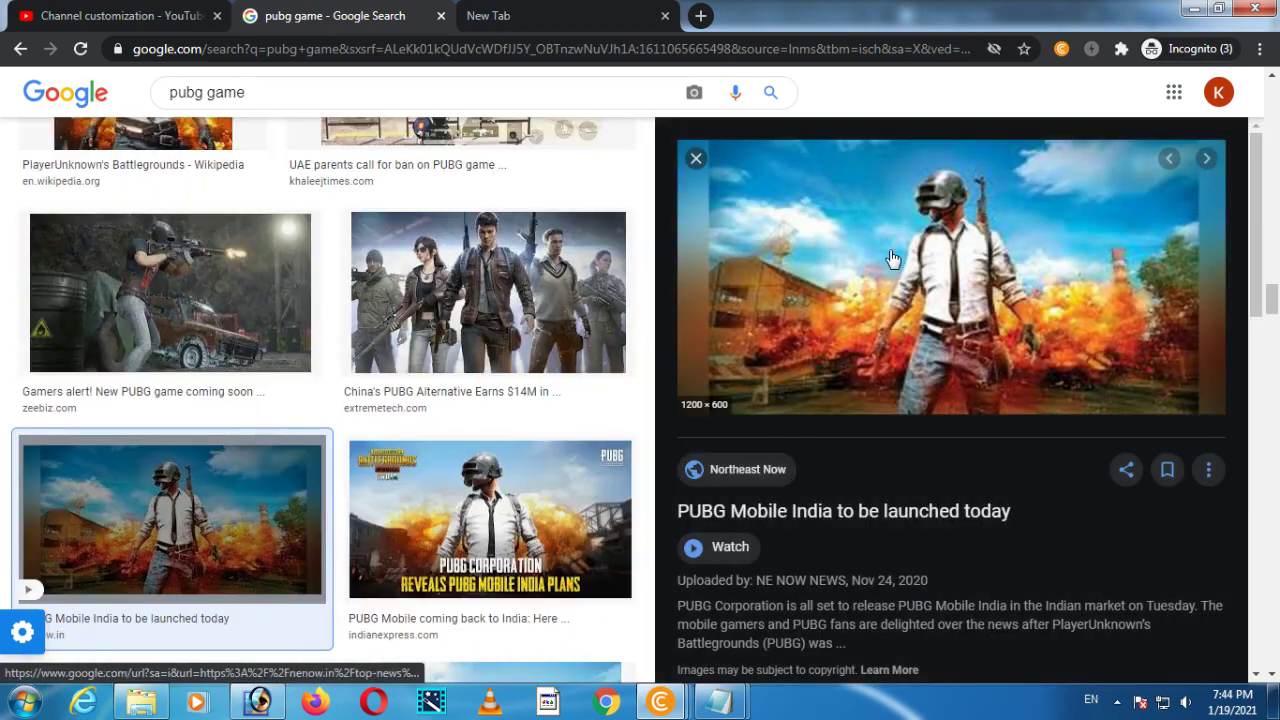
View the previewed PUBG picture at full size in its own tab and close that tab again
right_click(900, 262)
left_click(1045, 408)
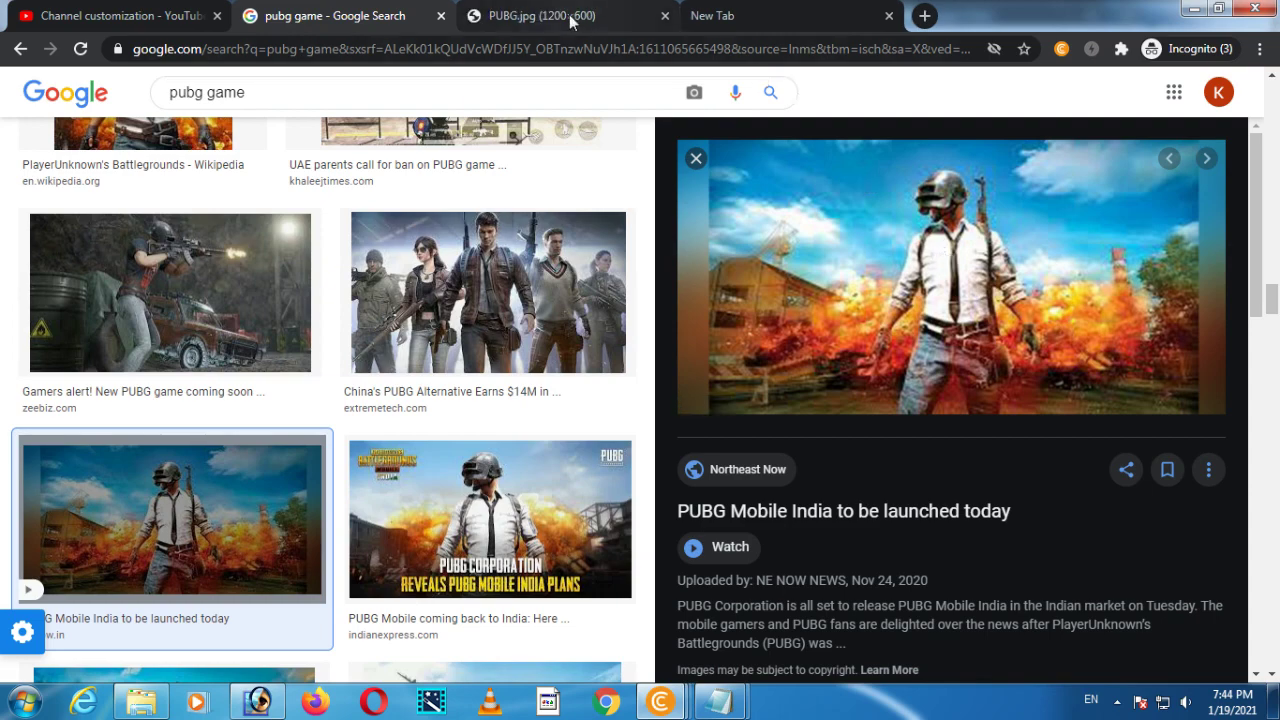
left_click(572, 20)
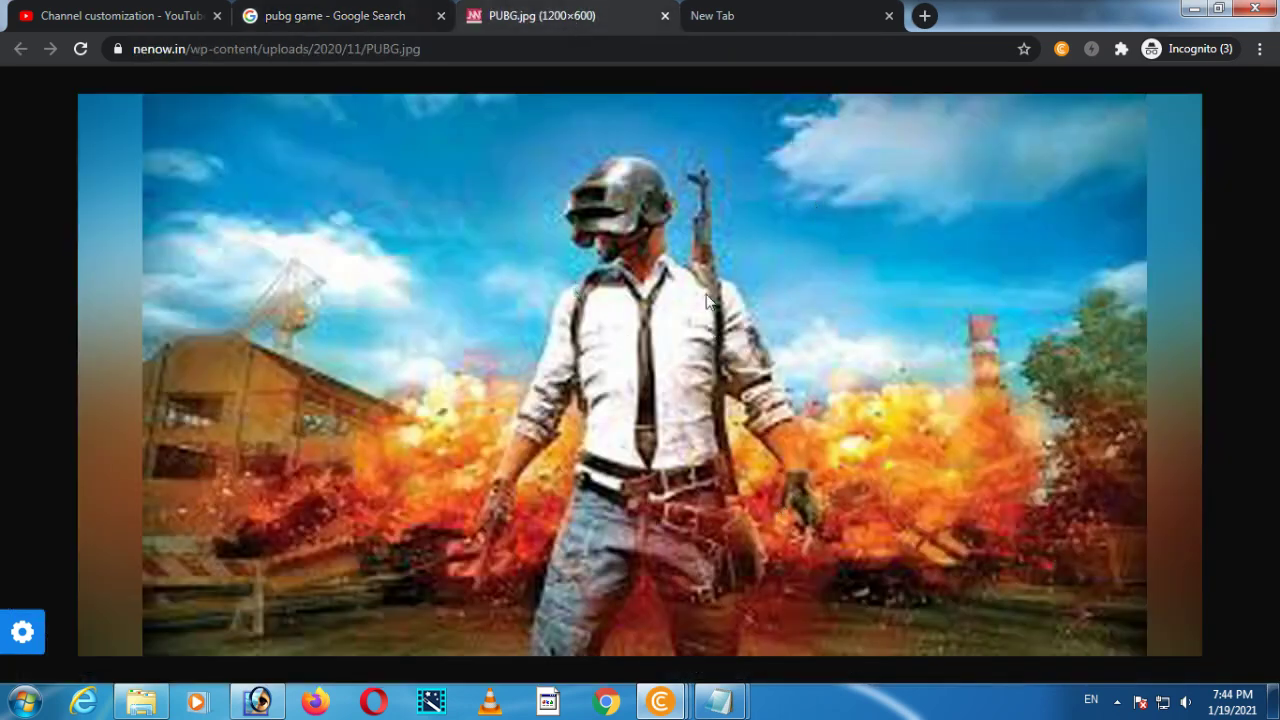
left_click(664, 17)
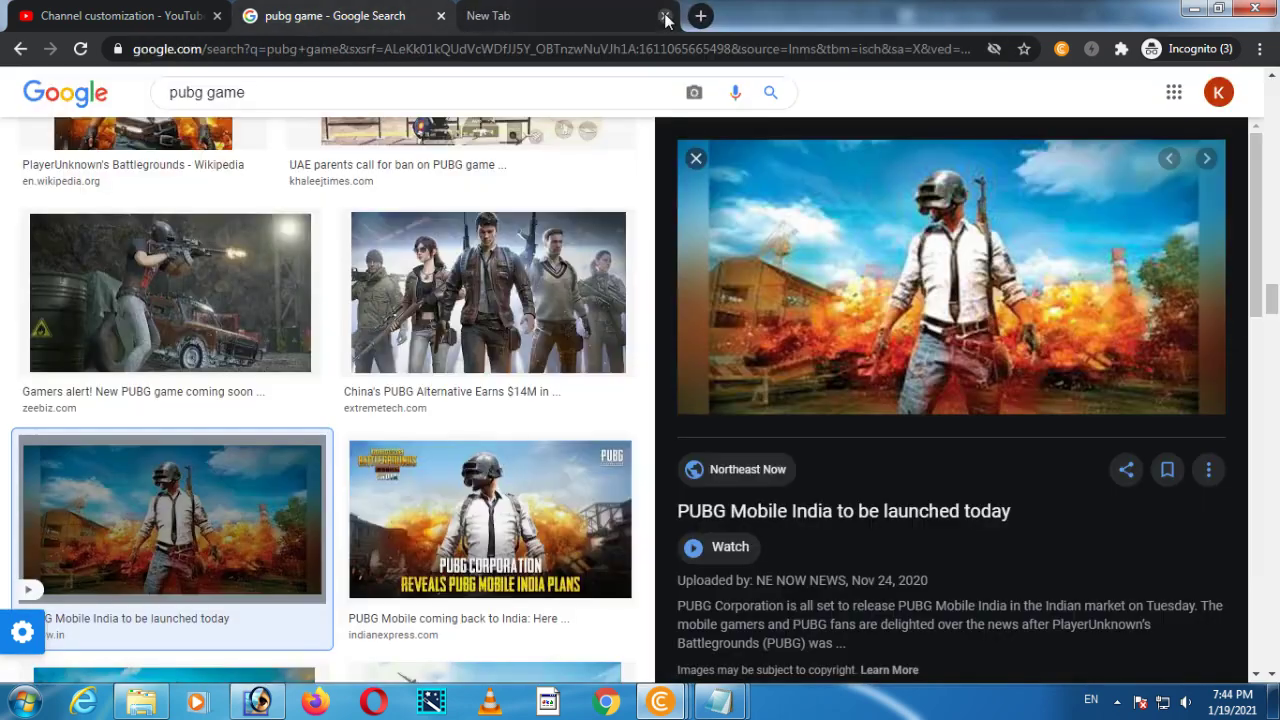
Preview the related "PUBG Mobile India launch" picture from Business Today and open the image in its own tab
scroll(600, 330, "down", 3)
scroll(1006, 514, "down", 4)
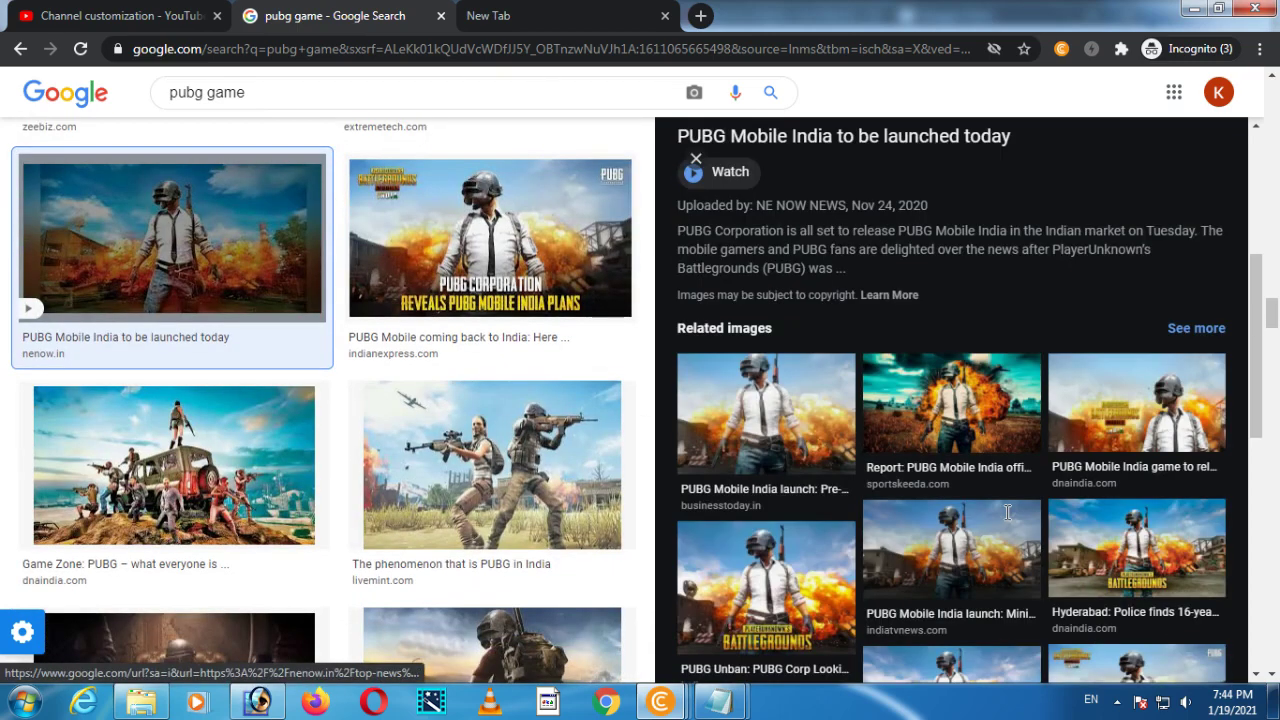
left_click(745, 422)
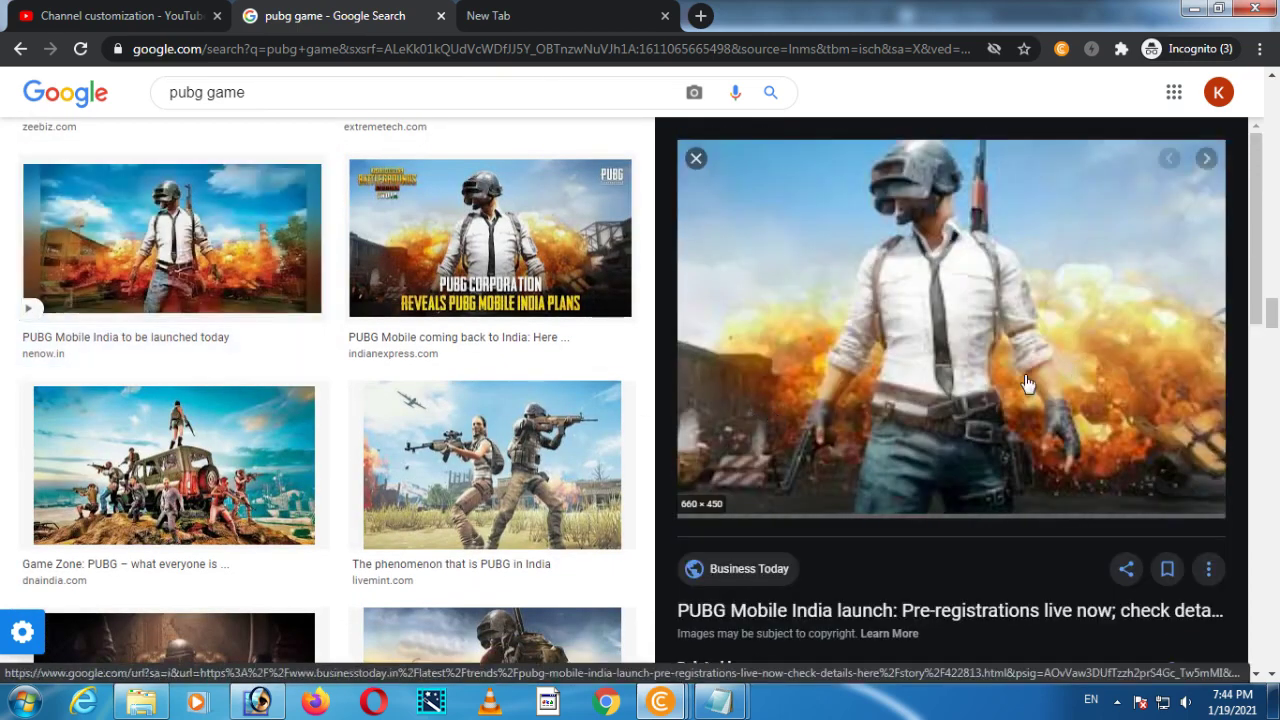
right_click(886, 316)
left_click(1032, 452)
left_click(548, 15)
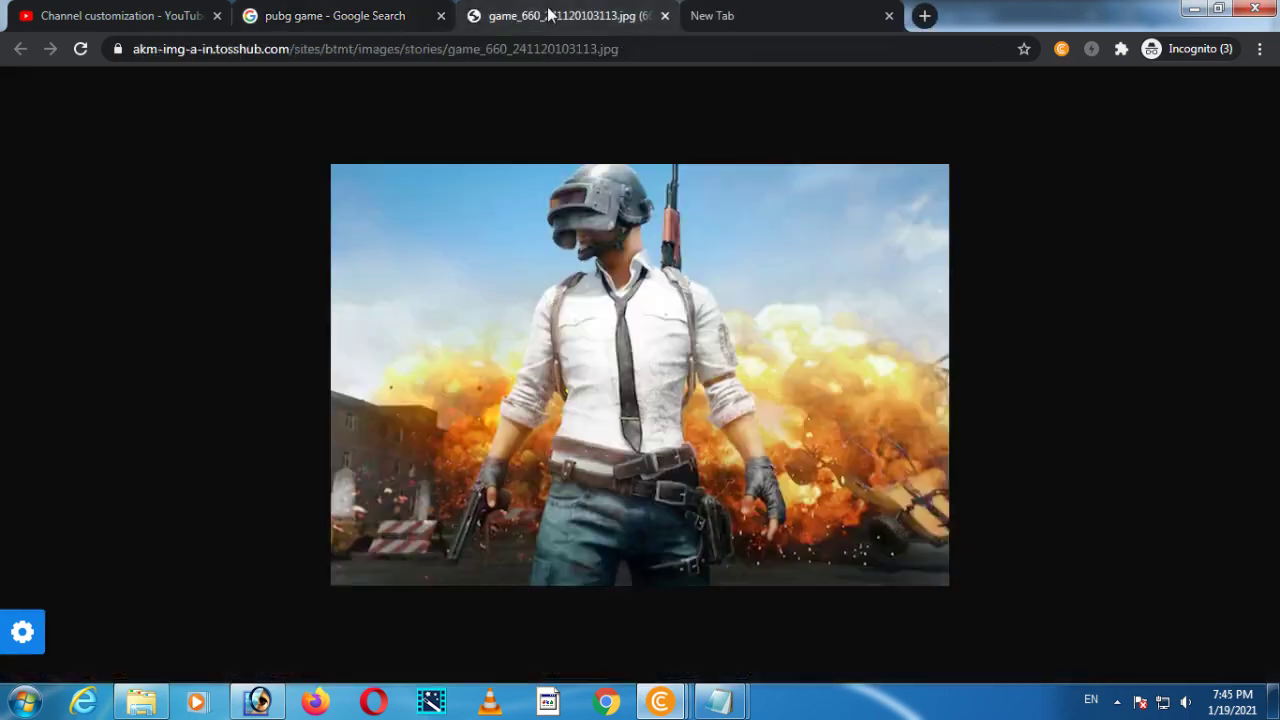
right_click(763, 331)
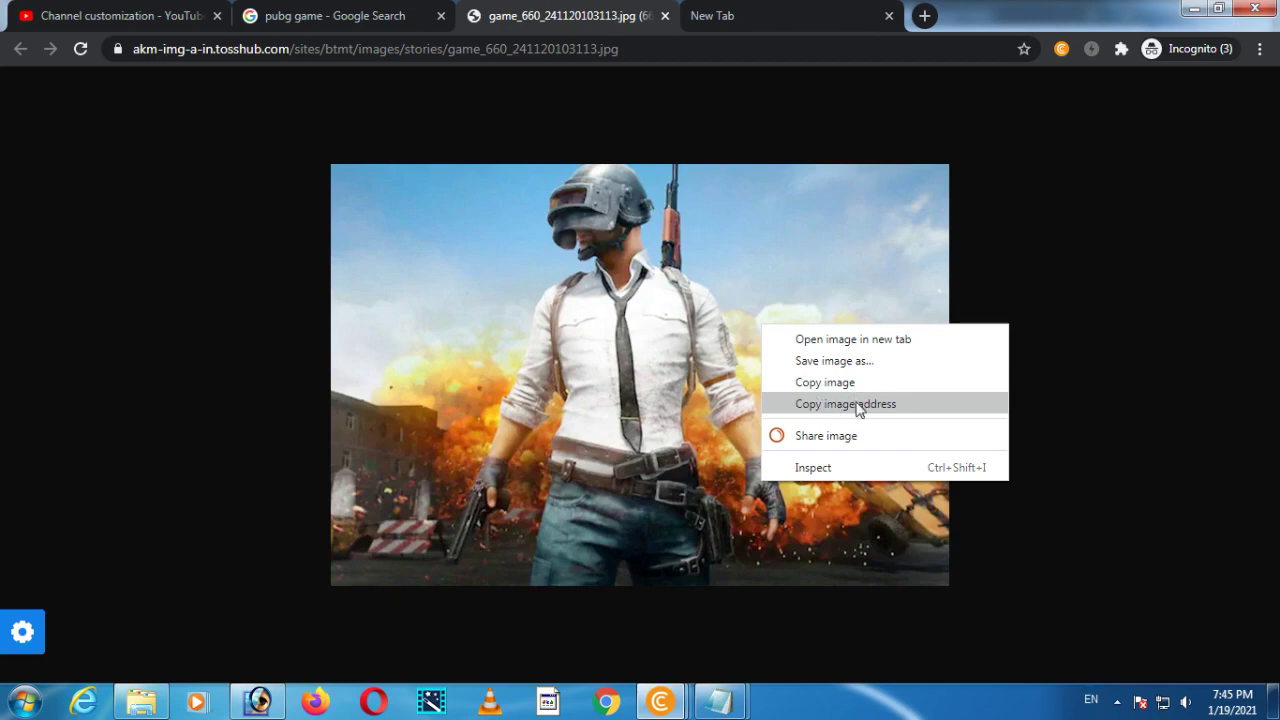
left_click(875, 364)
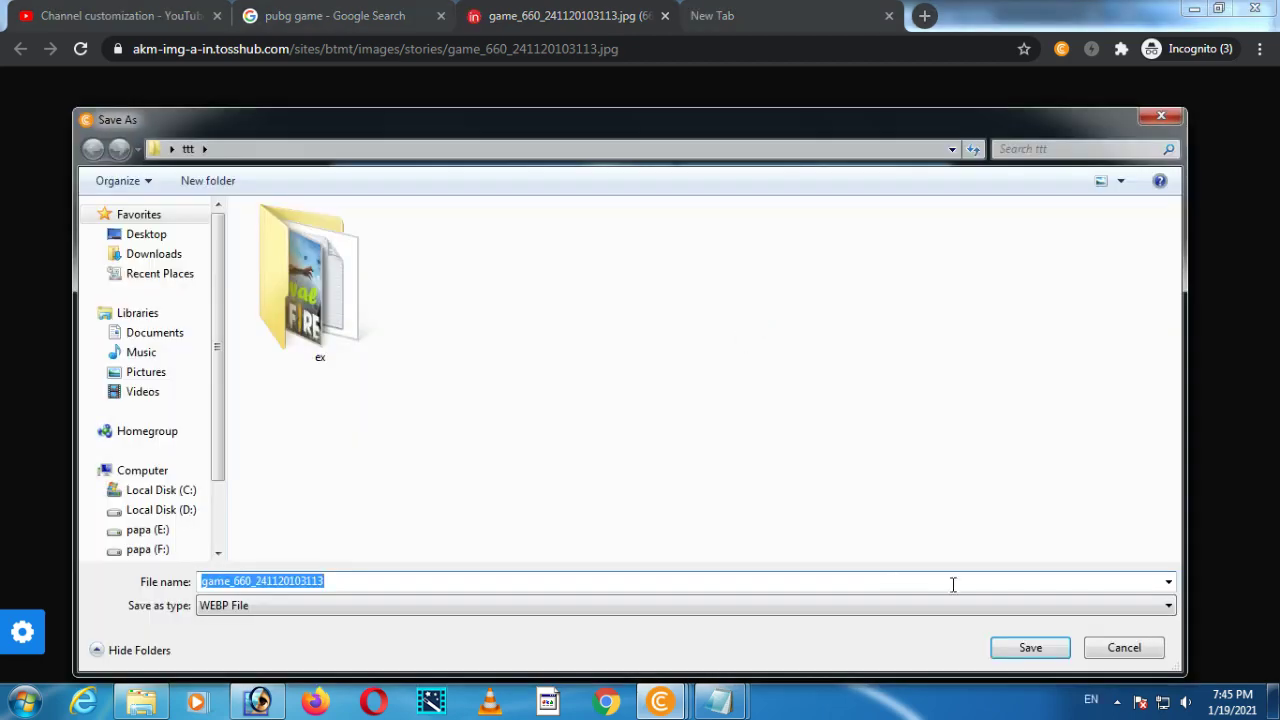
left_click(1027, 648)
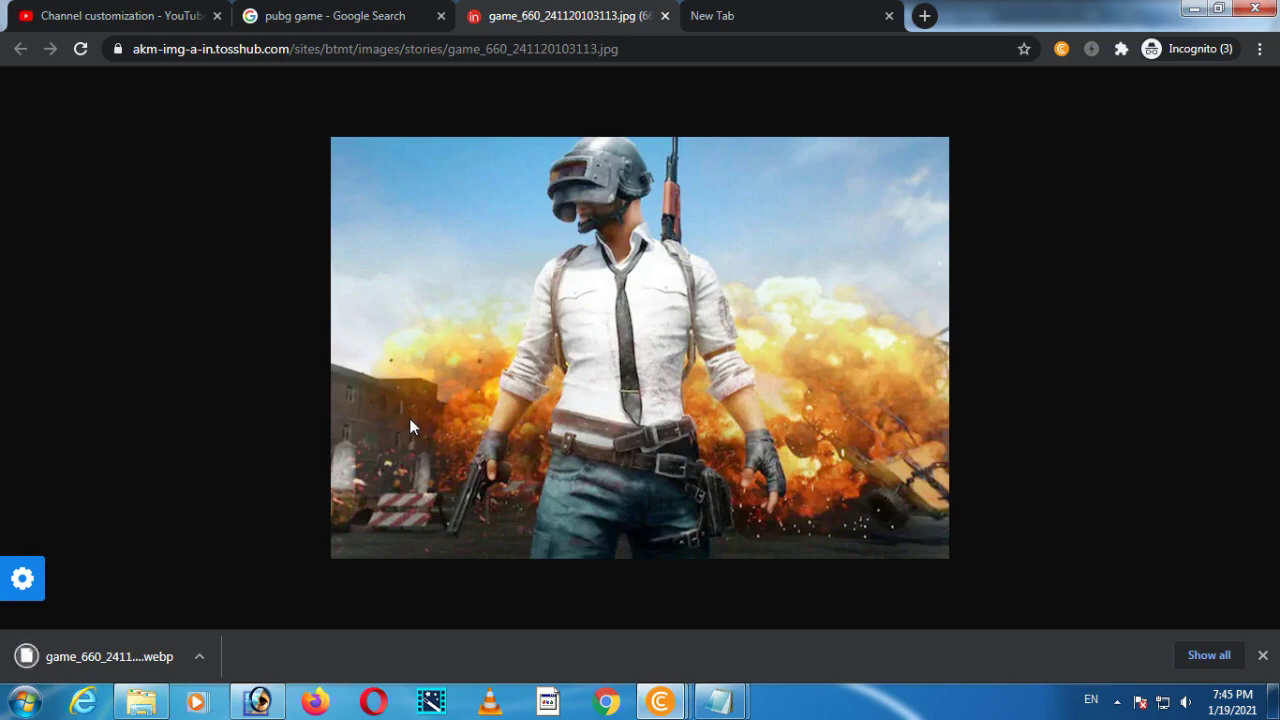
Return to the image results, preview the "Potential relaunch of PUBG mobile game" picture from firstpost.com, and view the image in its own tab
left_click(360, 14)
scroll(565, 447, "down", 3)
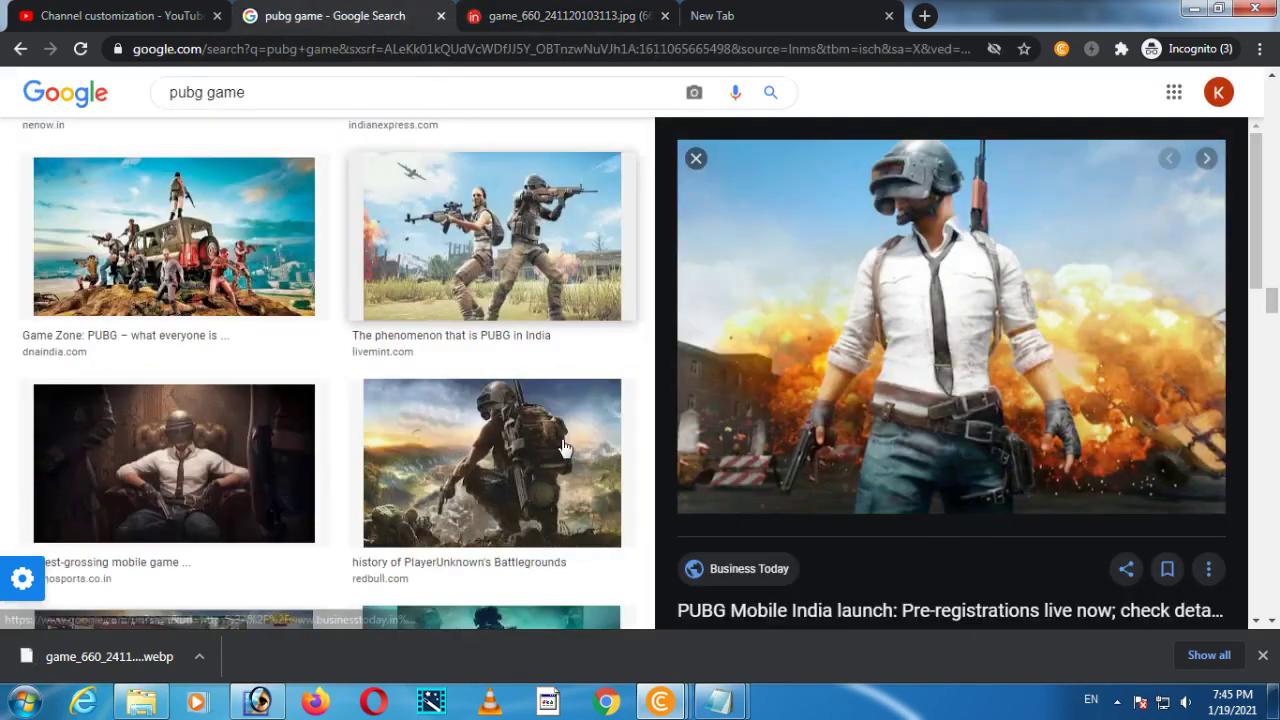
scroll(565, 447, "down", 5)
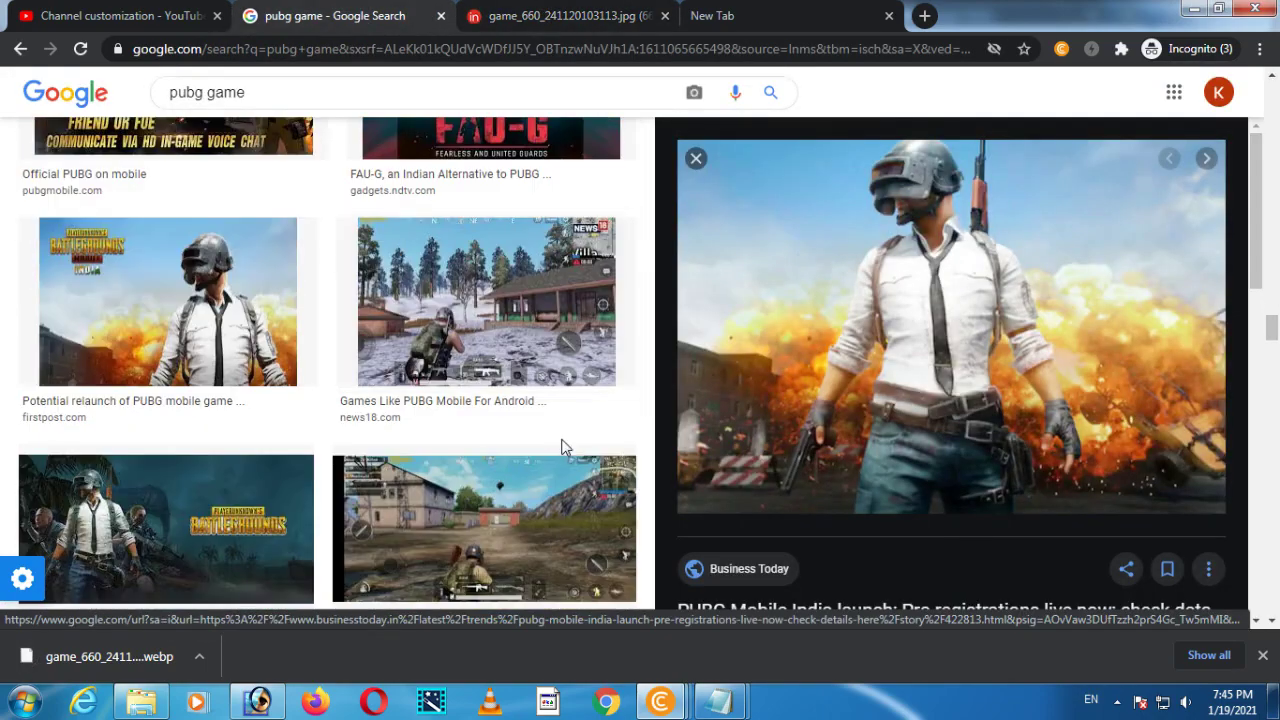
left_click(313, 361)
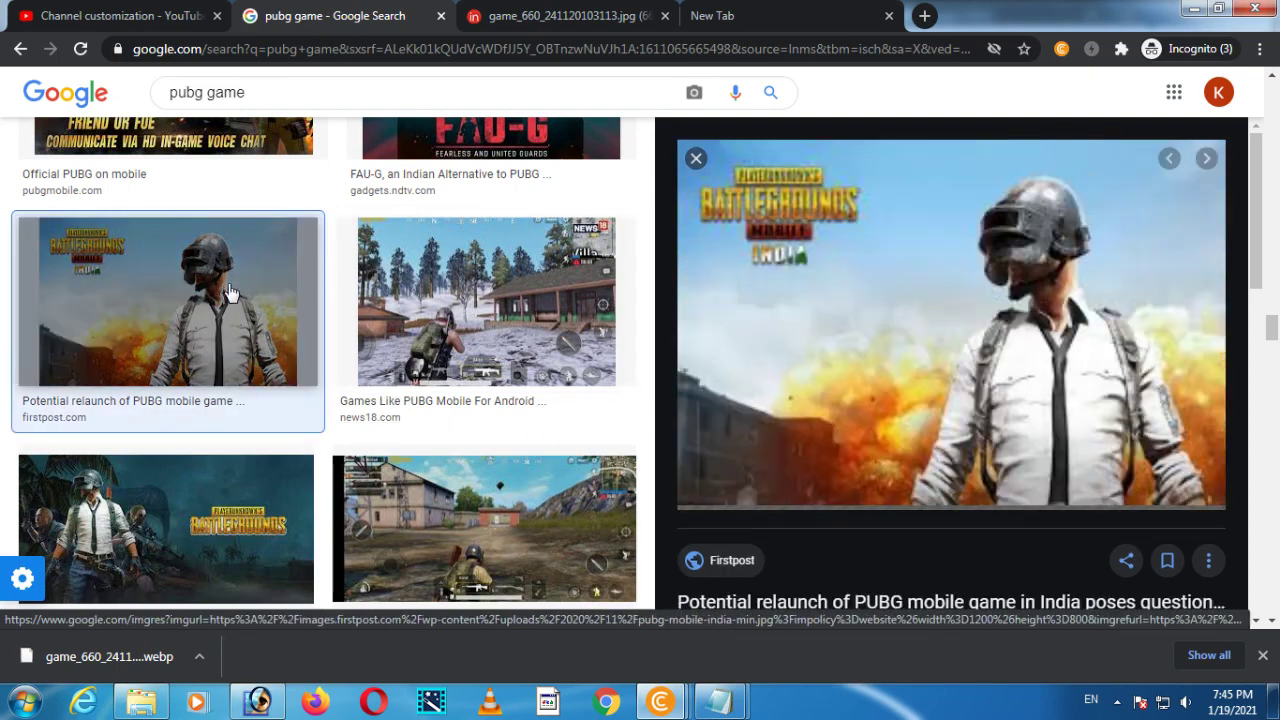
right_click(914, 333)
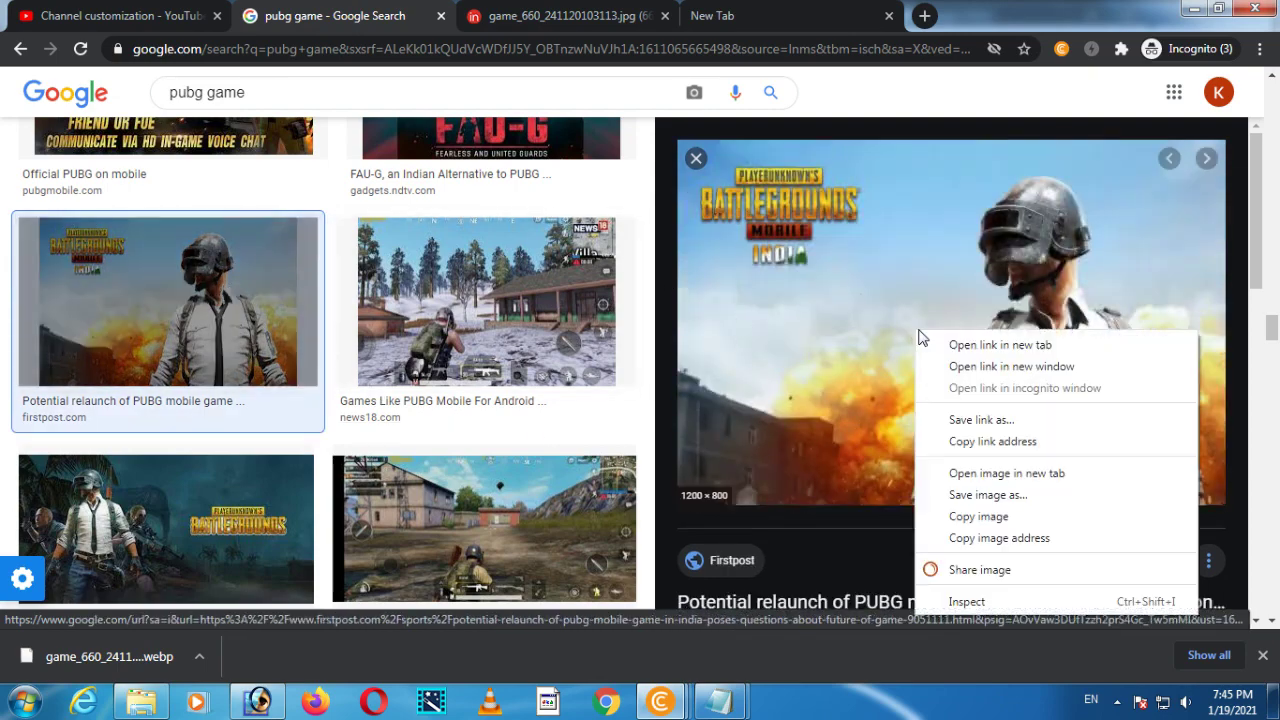
left_click(1022, 476)
left_click(725, 17)
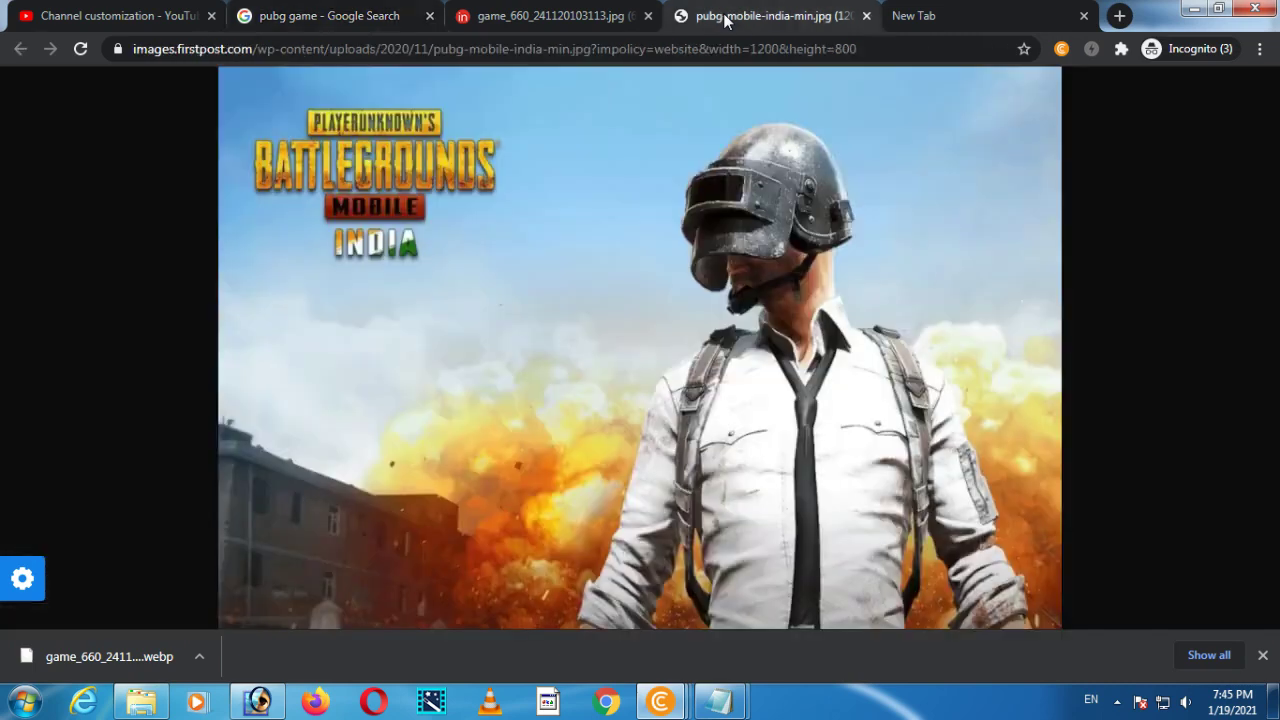
right_click(790, 381)
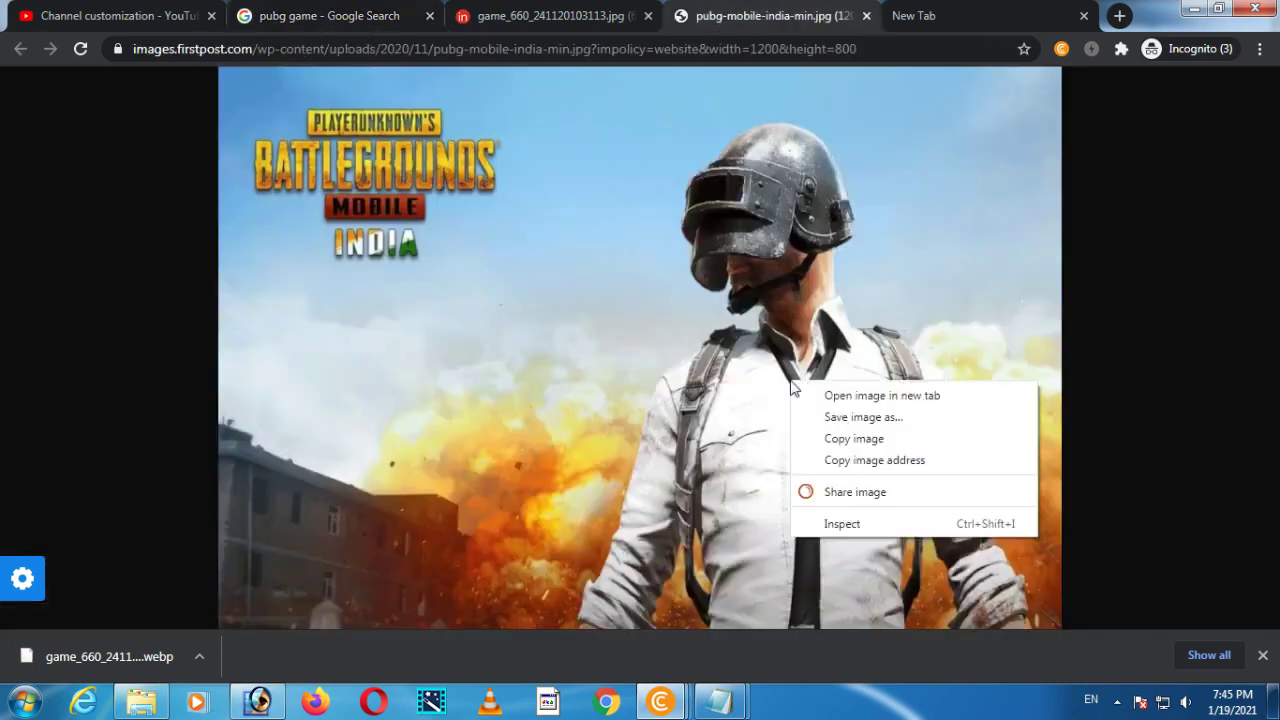
left_click(891, 427)
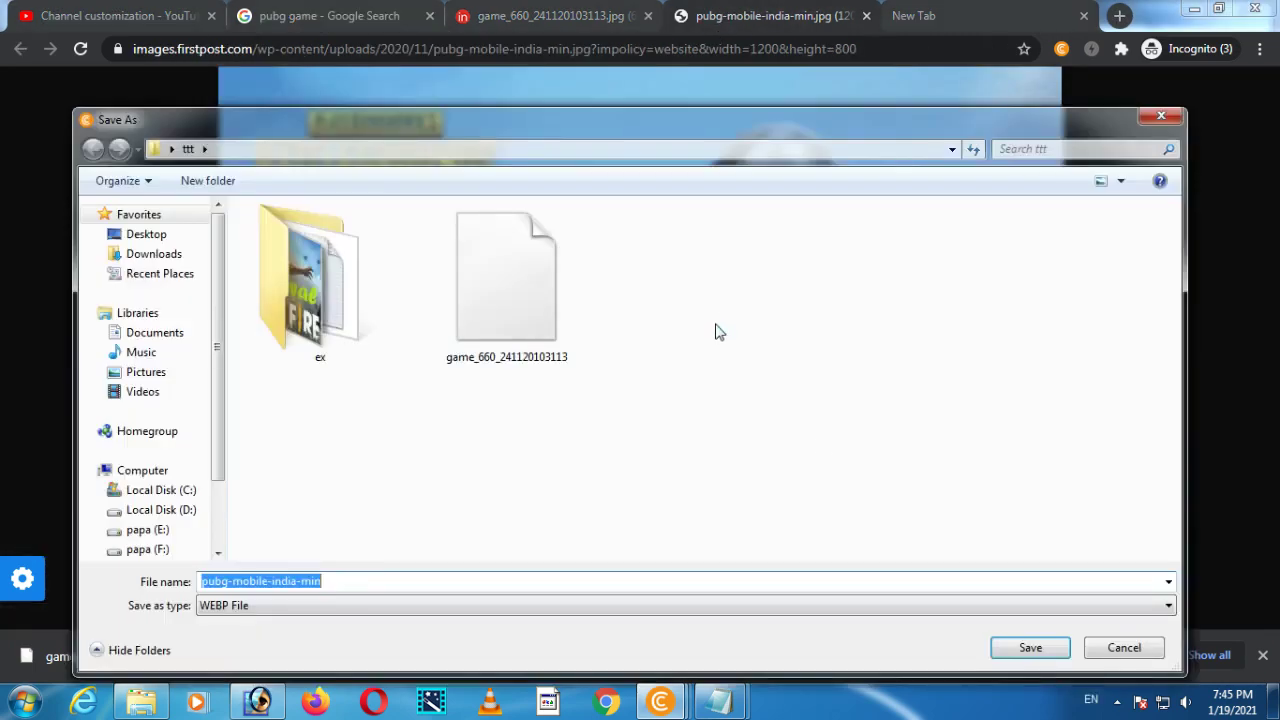
left_click(1123, 650)
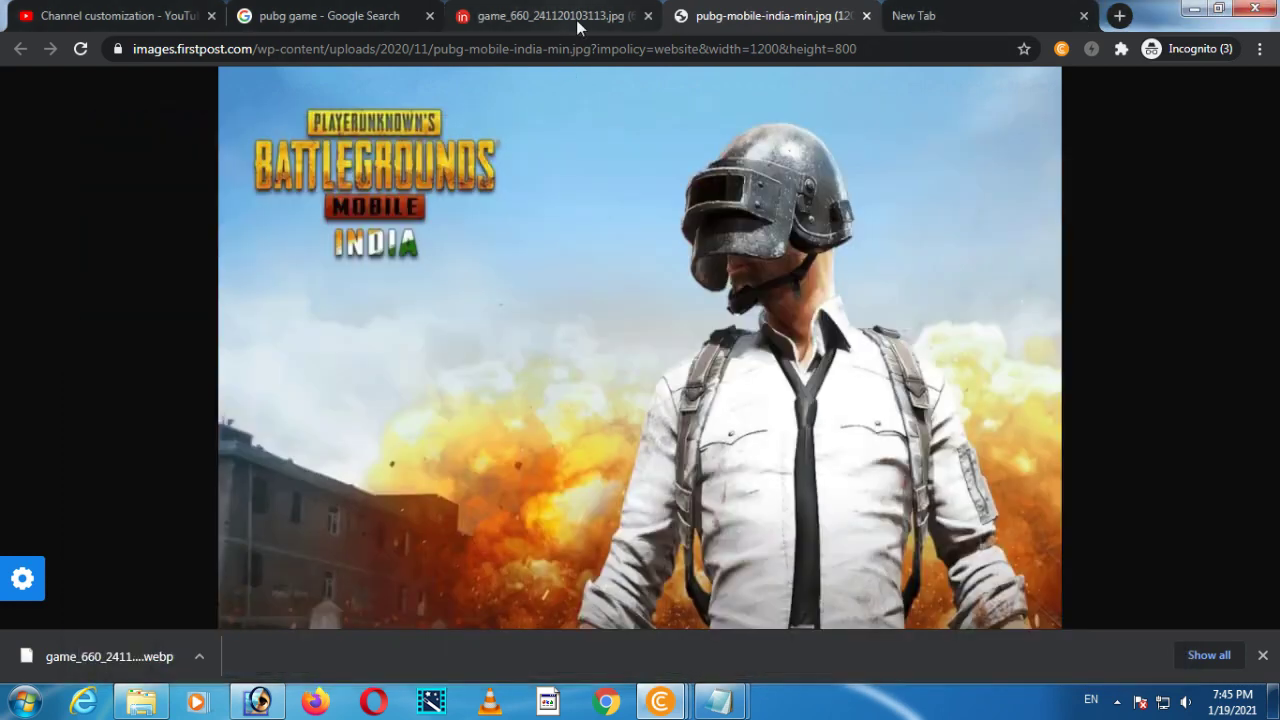
Close both full-size picture tabs and the empty new tab to return to the Google image results
left_click(576, 20)
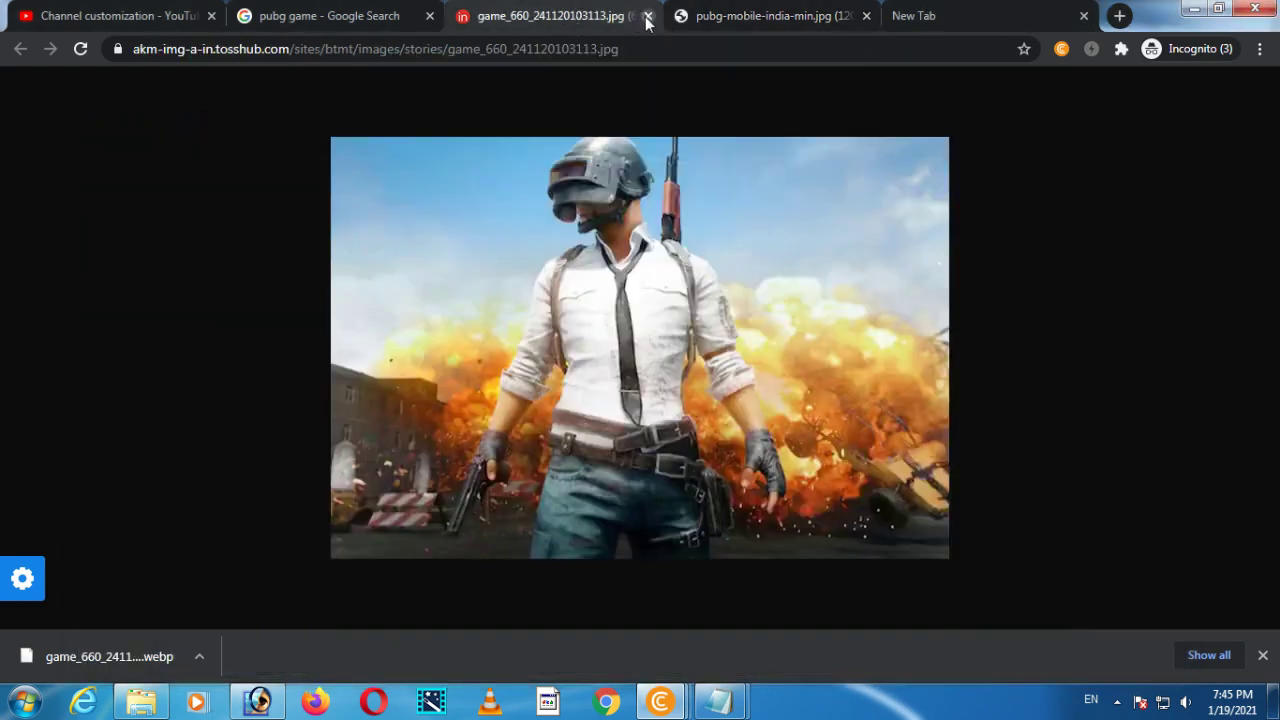
left_click(646, 17)
left_click(646, 17)
left_click(646, 17)
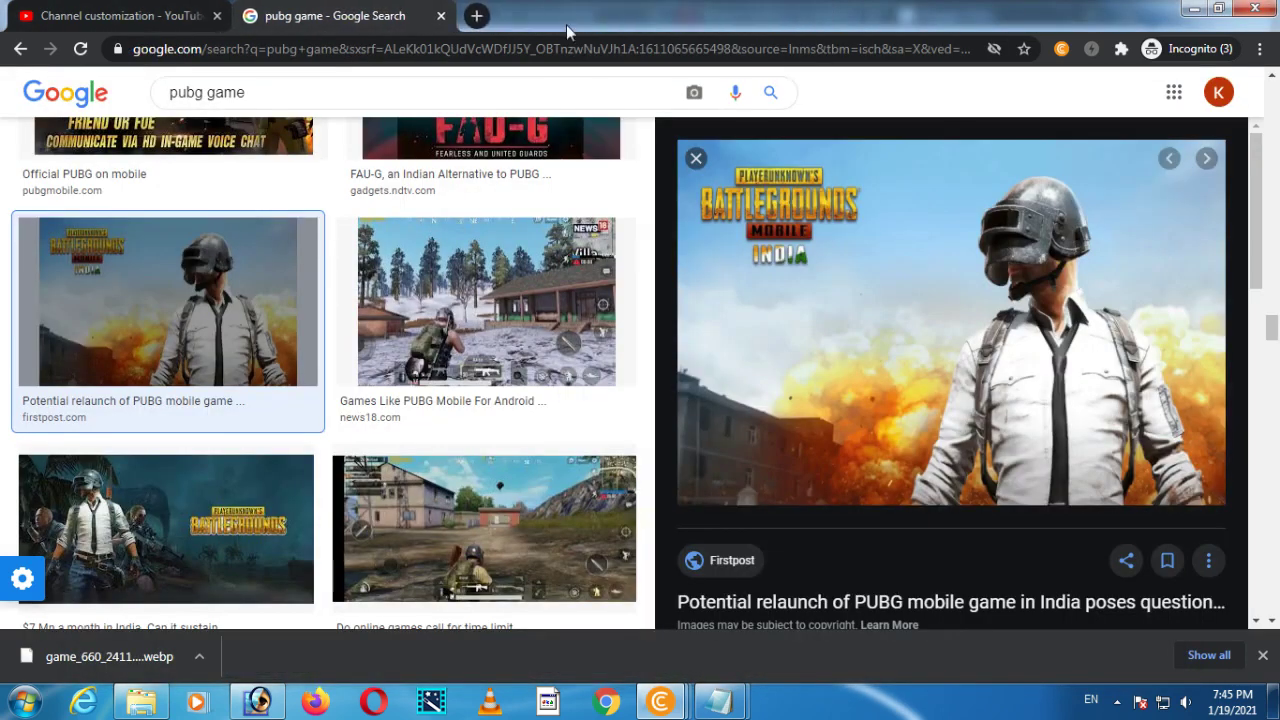
Look through the further "pubg game" image results for another picture suited to the banner
scroll(445, 445, "down", 5)
scroll(465, 466, "down", 4)
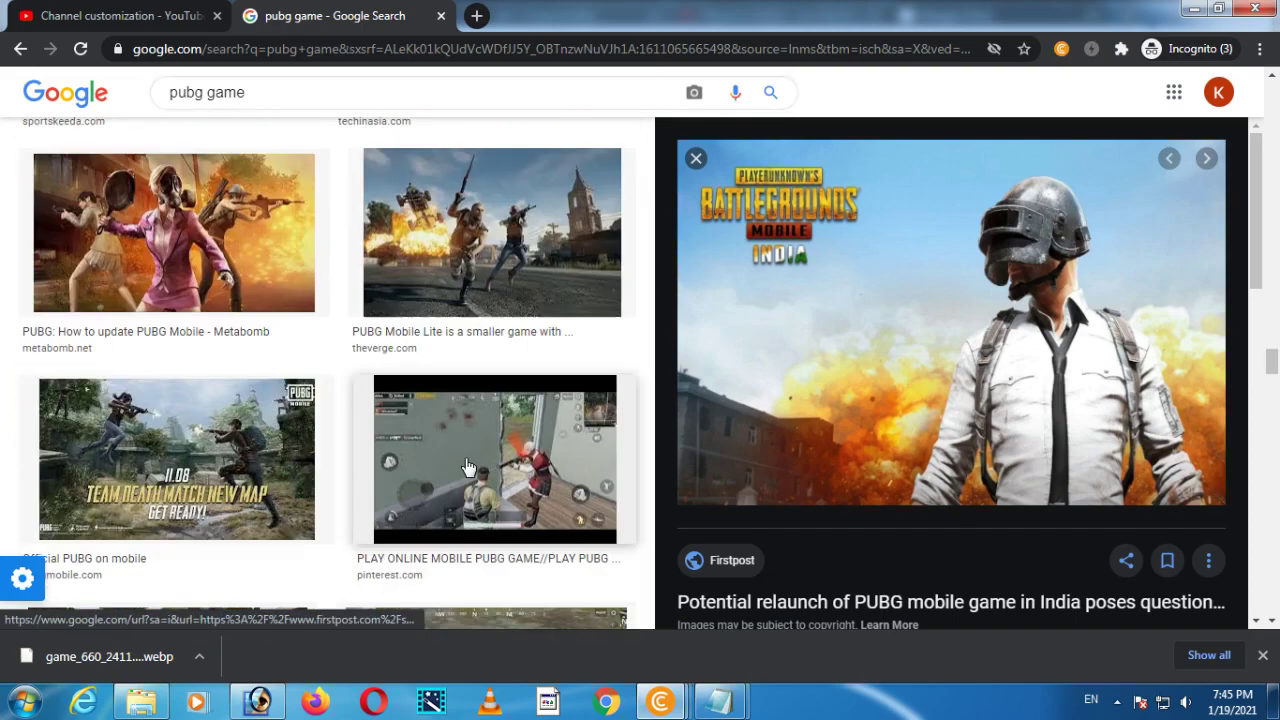
scroll(467, 466, "down", 7)
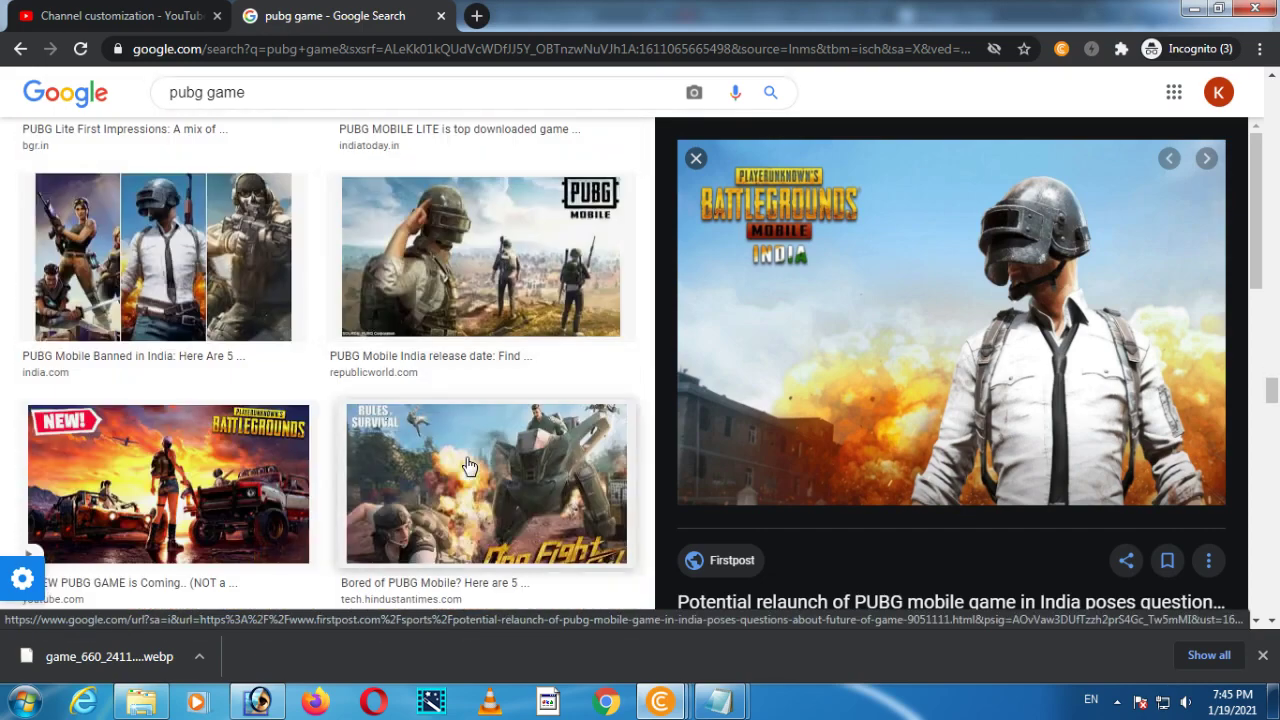
scroll(490, 457, "down", 9)
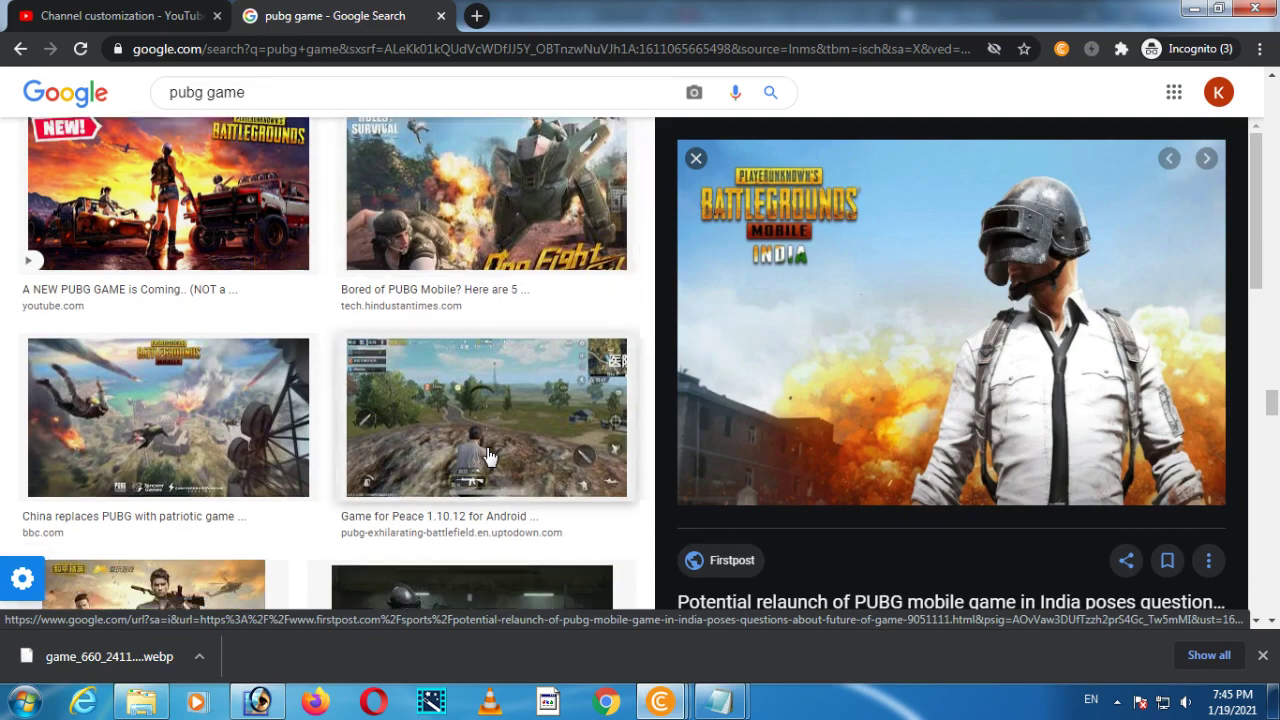
scroll(490, 457, "down", 3)
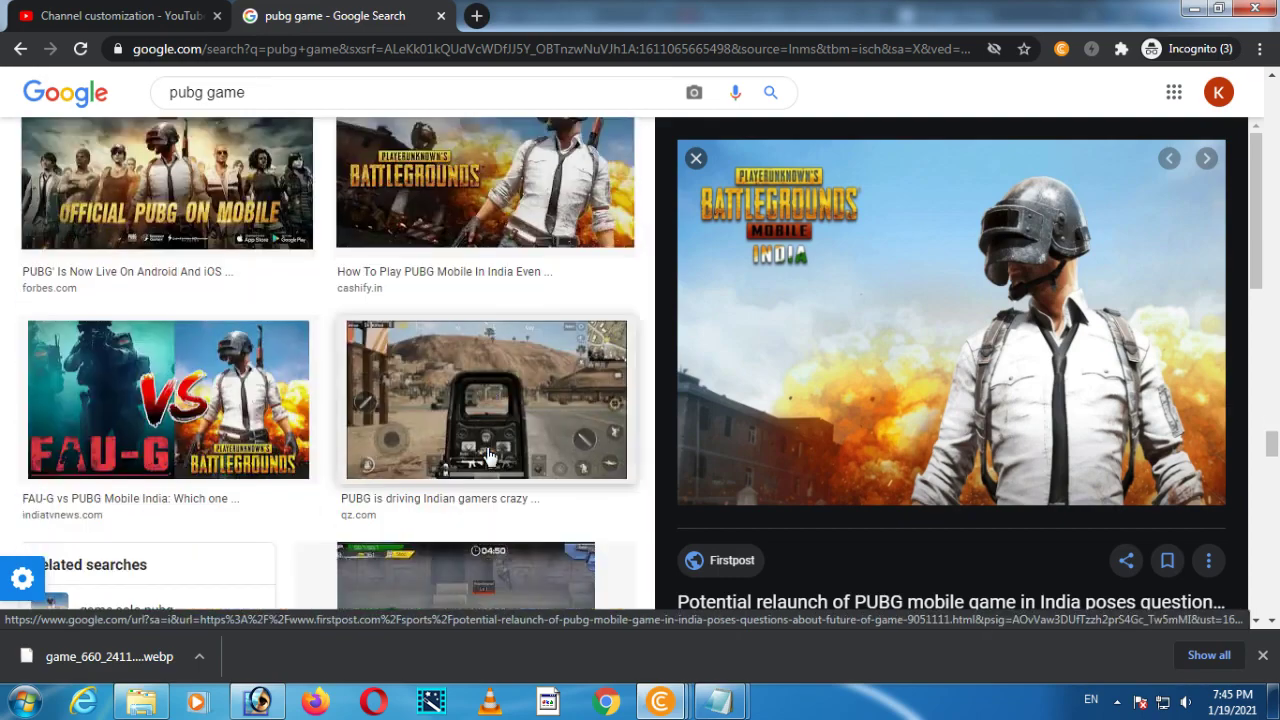
scroll(490, 457, "up", 2)
scroll(490, 457, "down", 10)
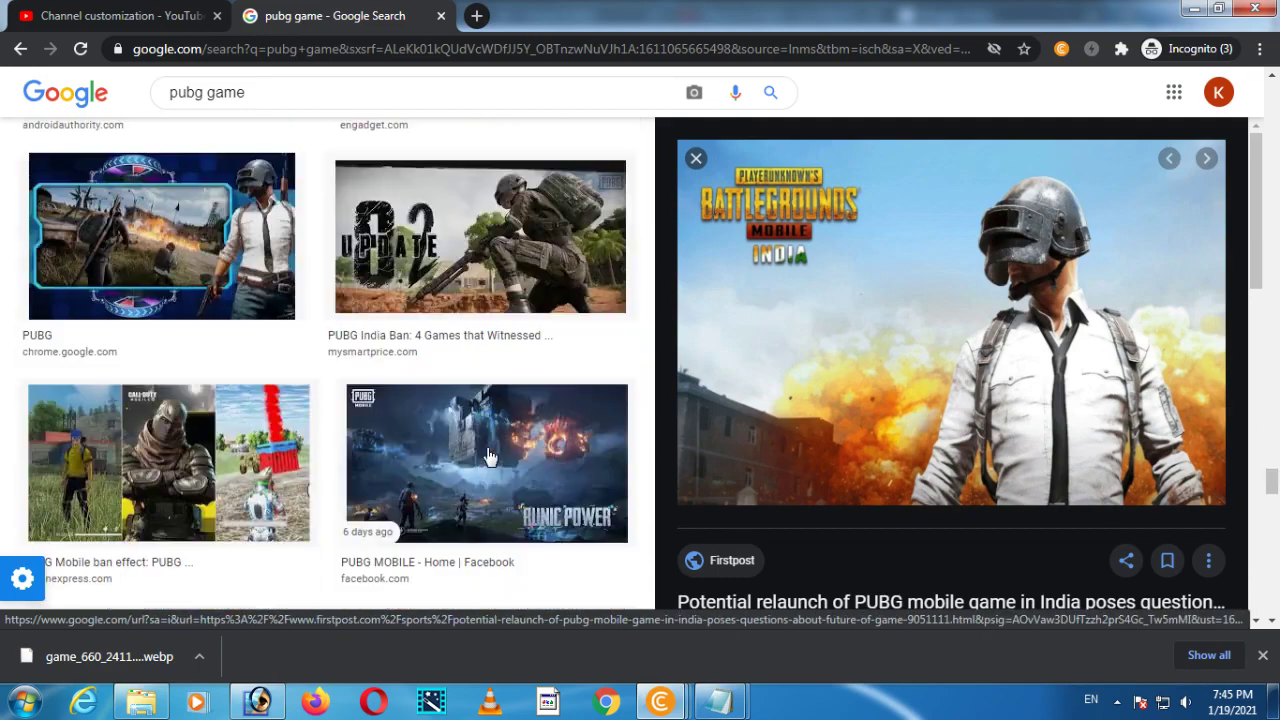
scroll(490, 457, "down", 4)
scroll(490, 455, "down", 3)
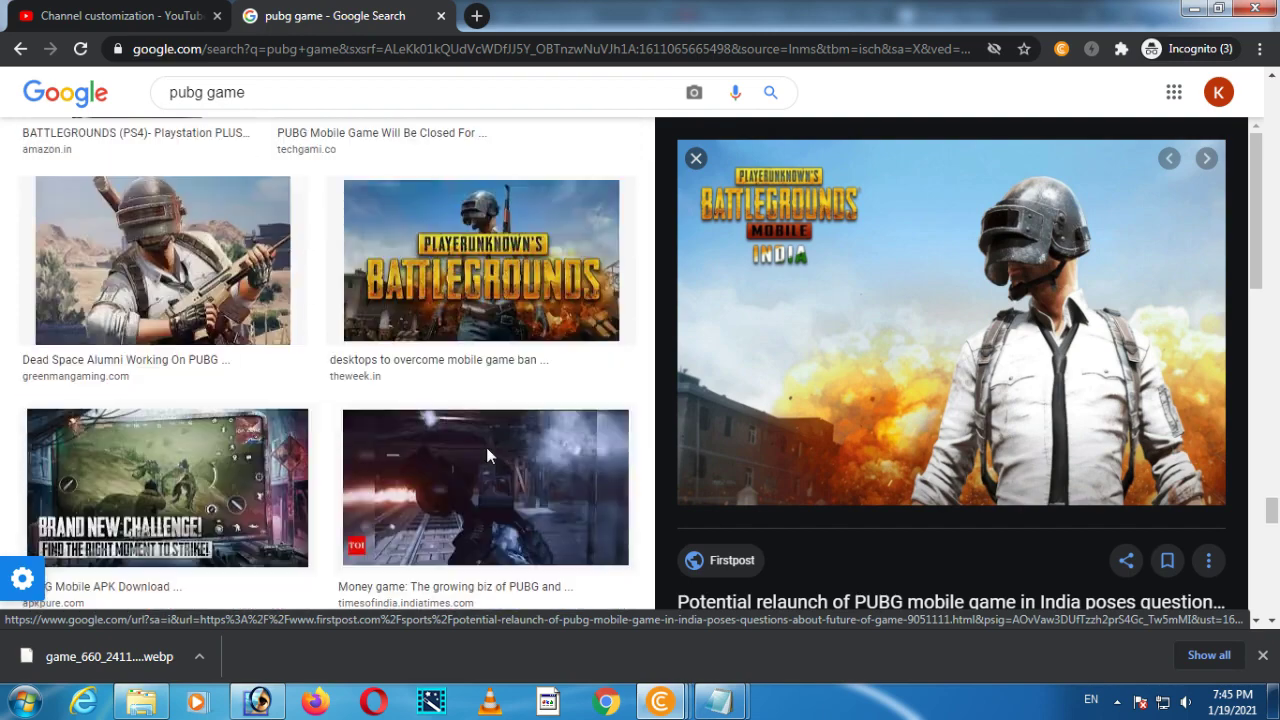
scroll(490, 457, "down", 8)
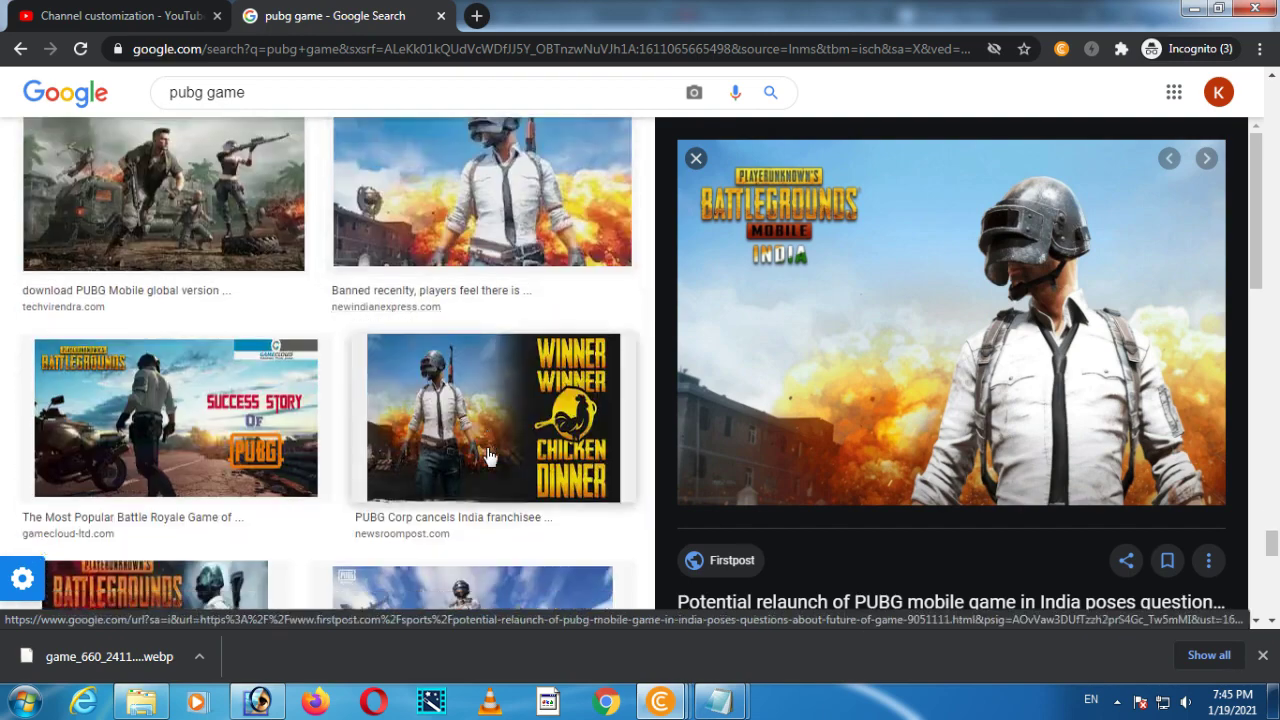
scroll(490, 457, "down", 8)
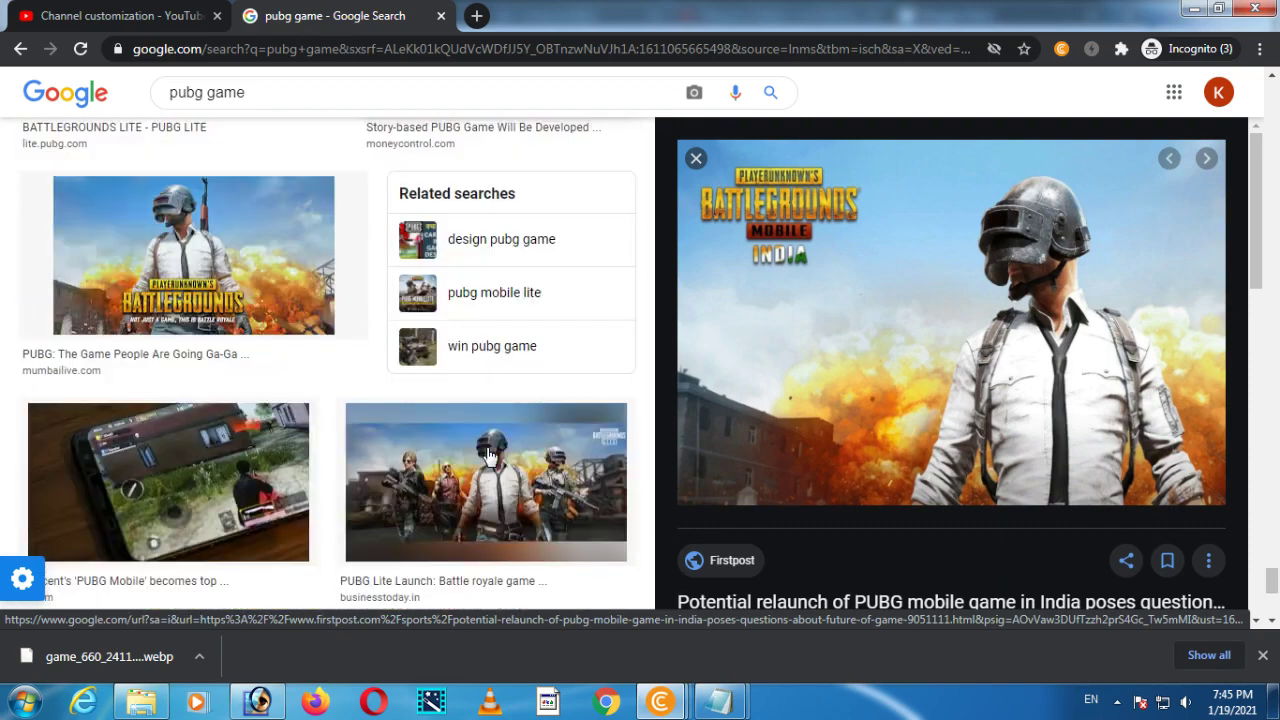
scroll(490, 457, "down", 4)
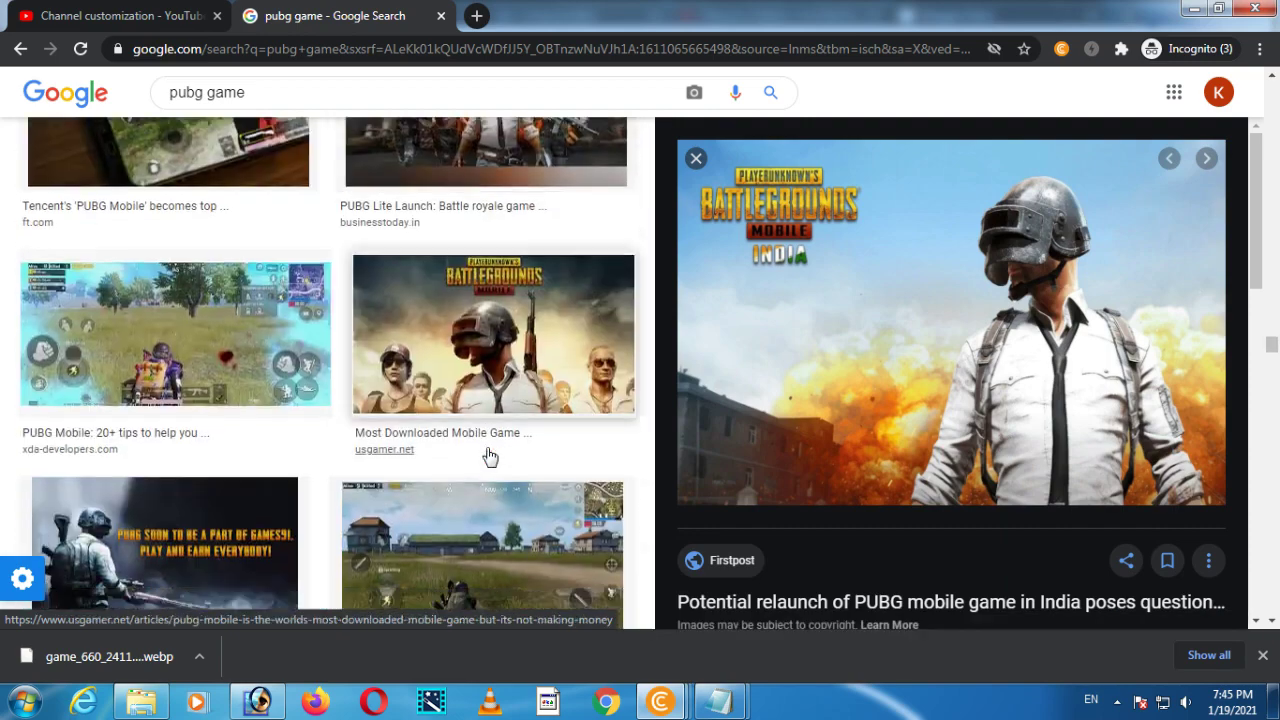
Preview the "Most Downloaded Mobile Game" picture from usgamer.net and look through the results below it
left_click(531, 347)
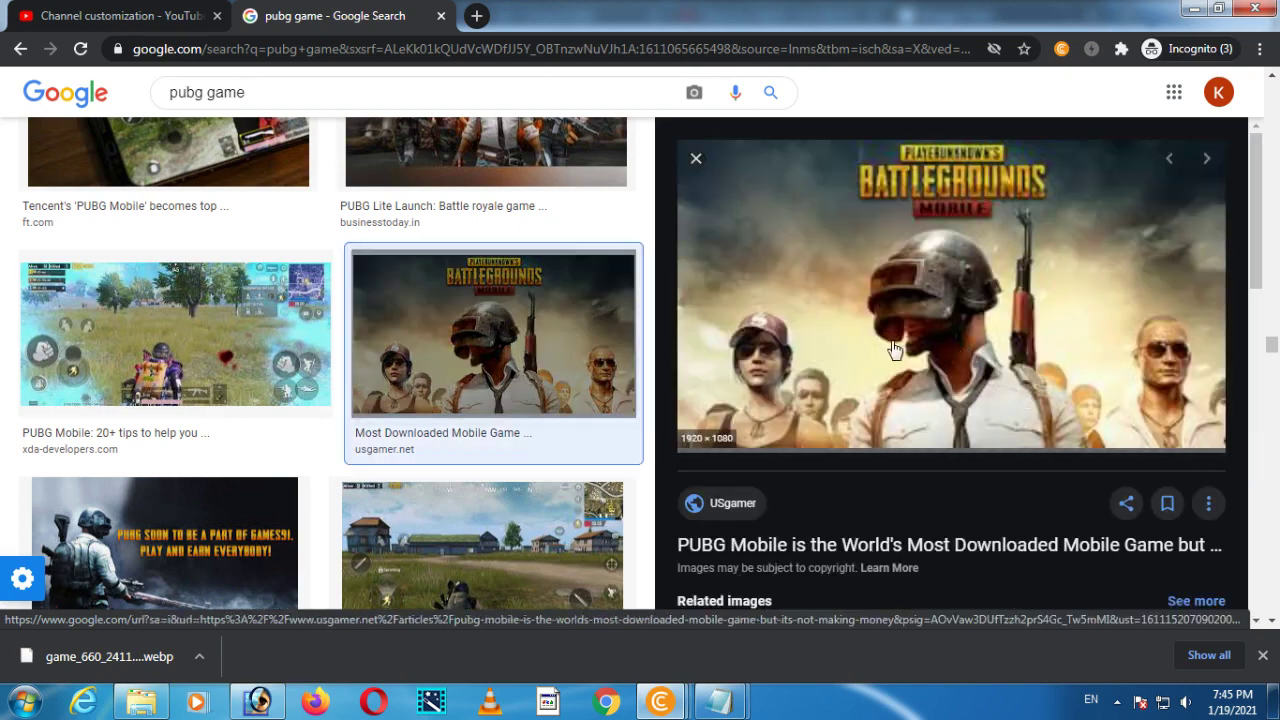
right_click(932, 355)
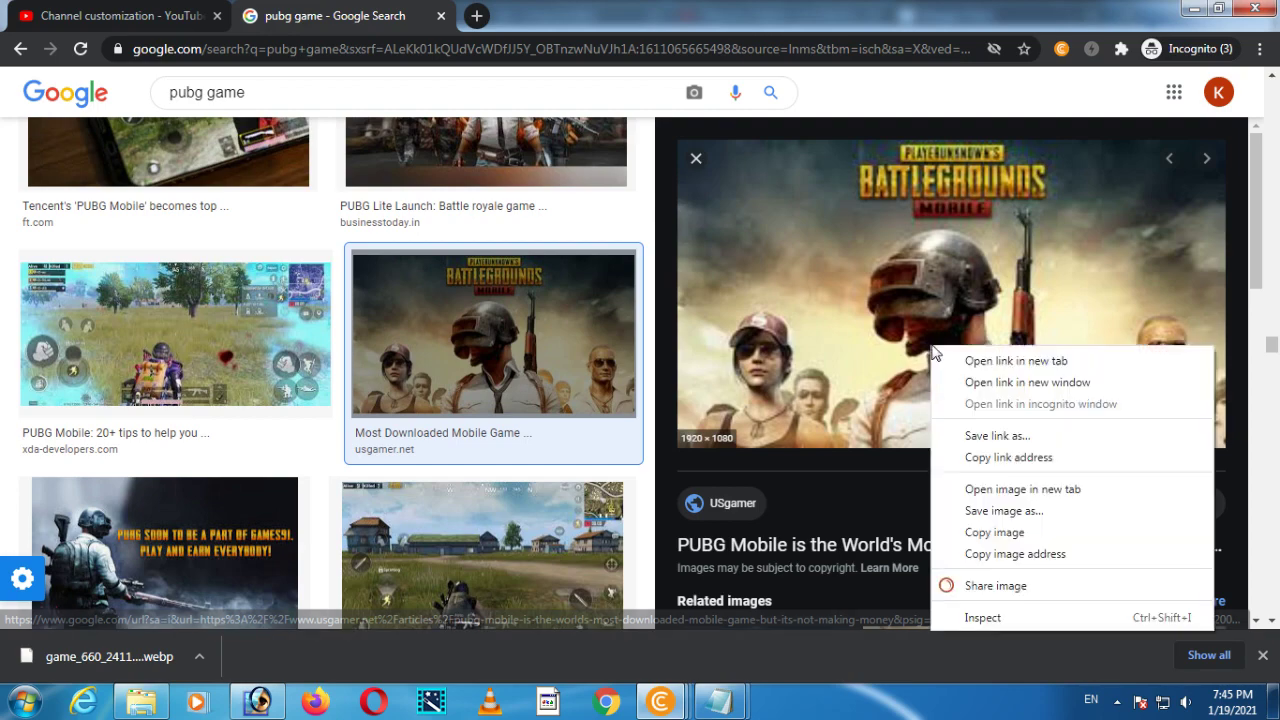
left_click(655, 133)
scroll(563, 469, "down", 10)
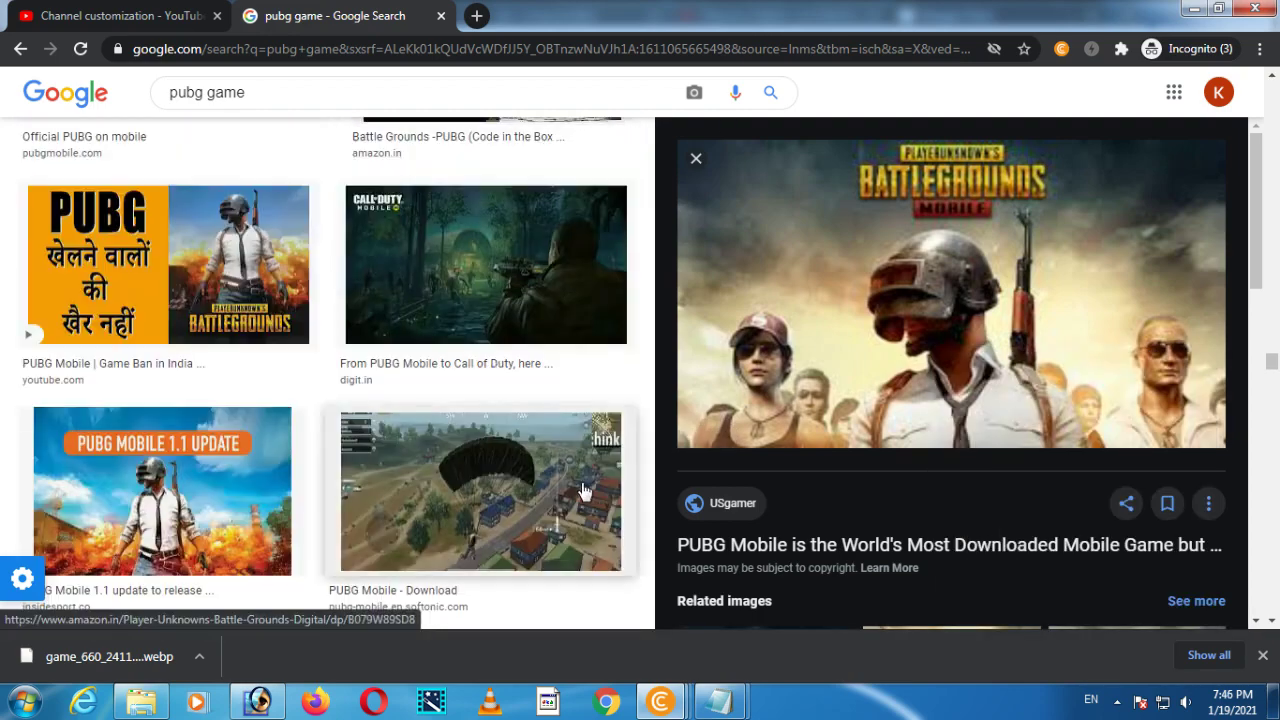
scroll(584, 490, "down", 1)
scroll(531, 471, "up", 3)
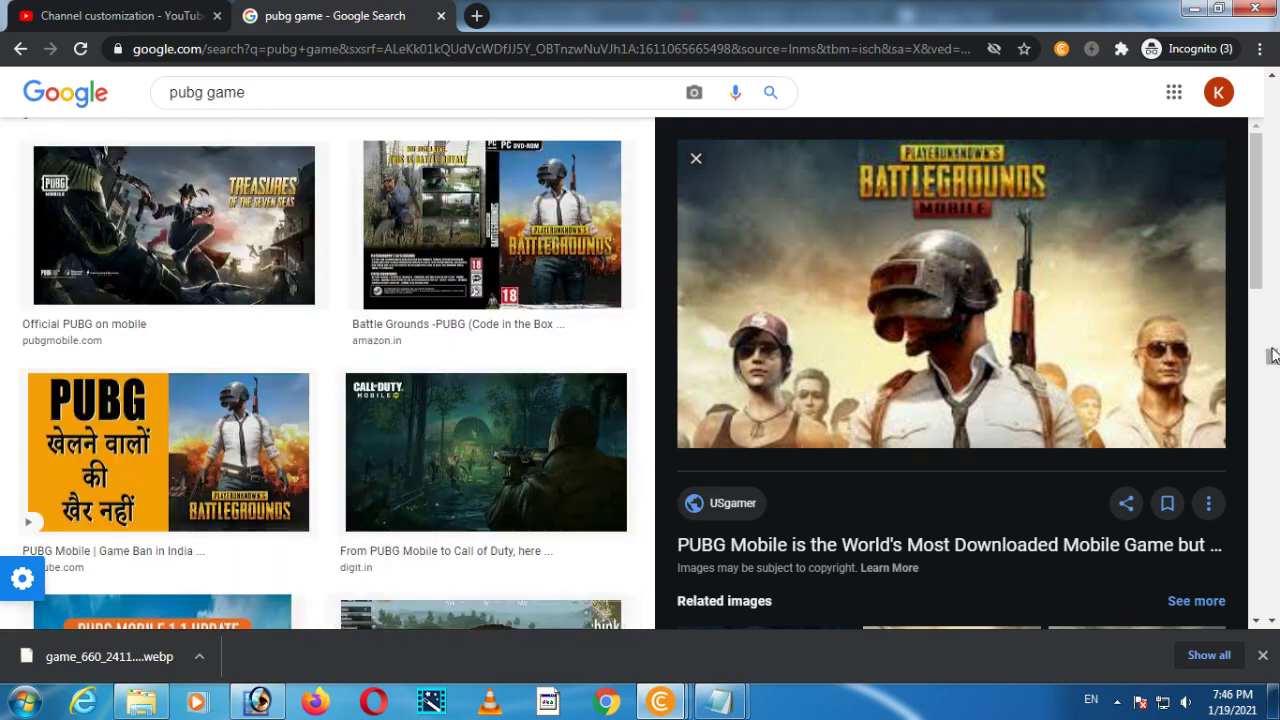
Filter the "pubg game" image results to Large size
left_click_drag(1272, 355, 1274, 76)
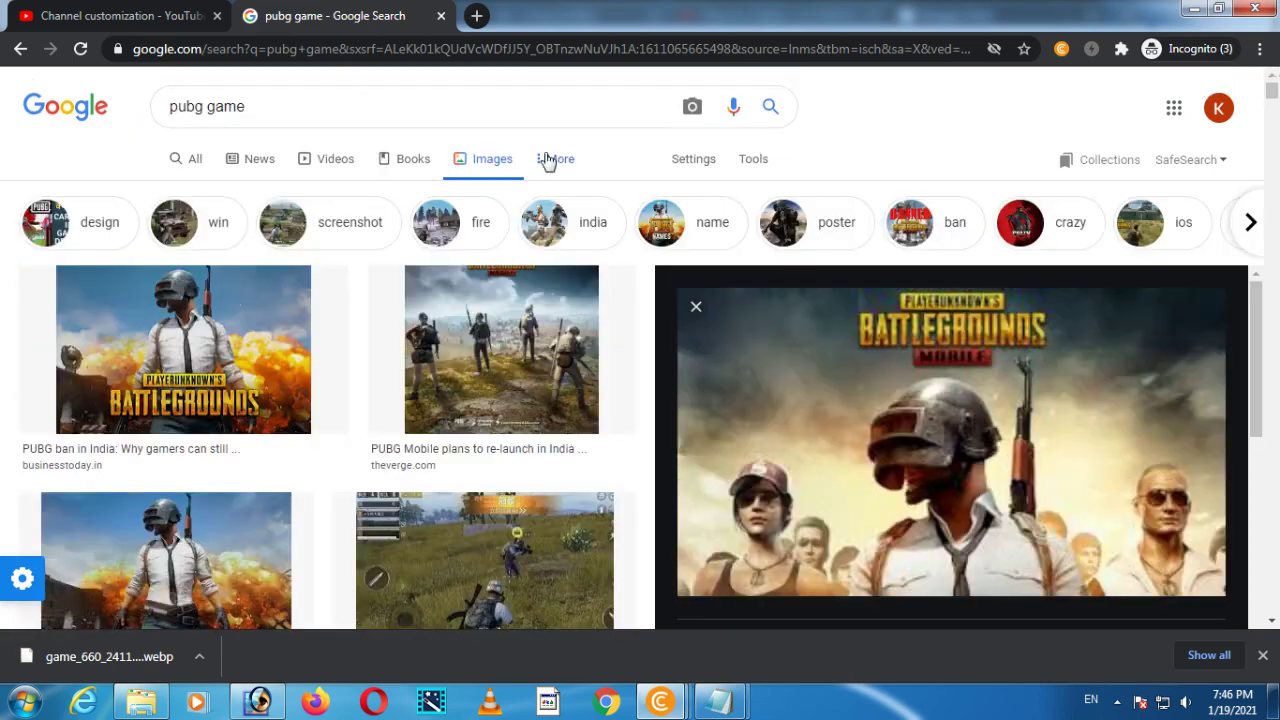
left_click(749, 162)
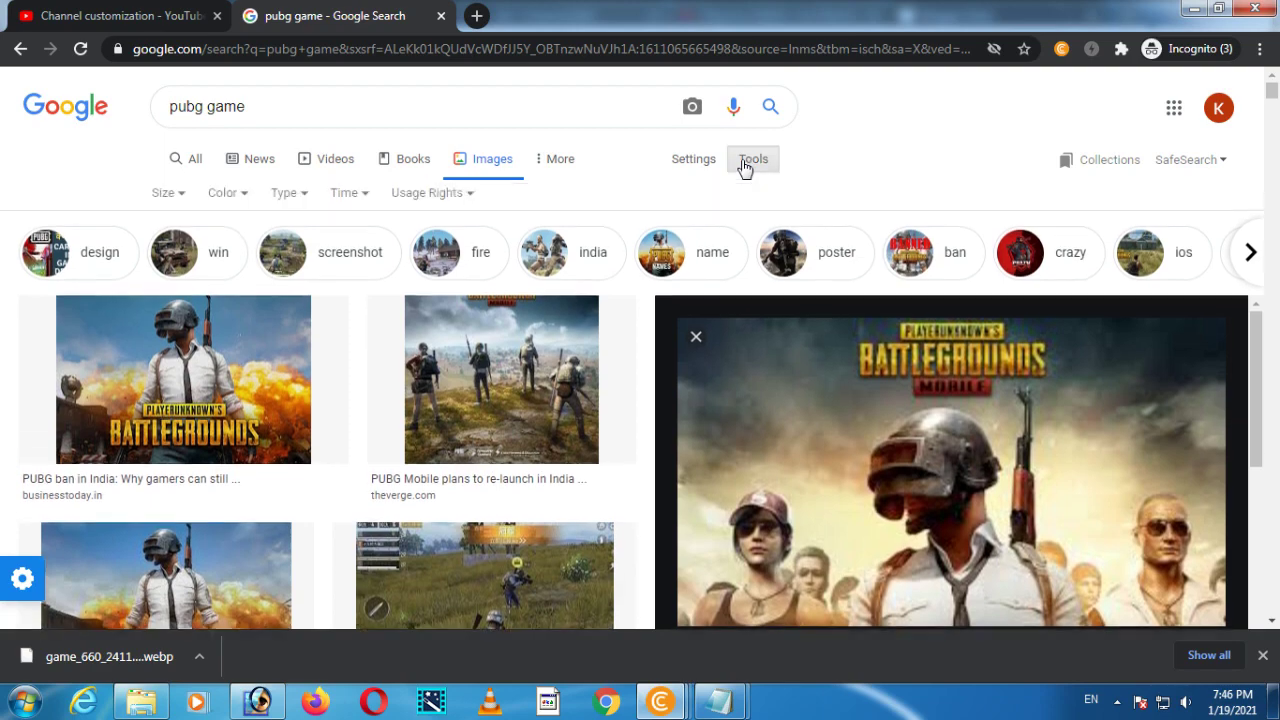
left_click(190, 203)
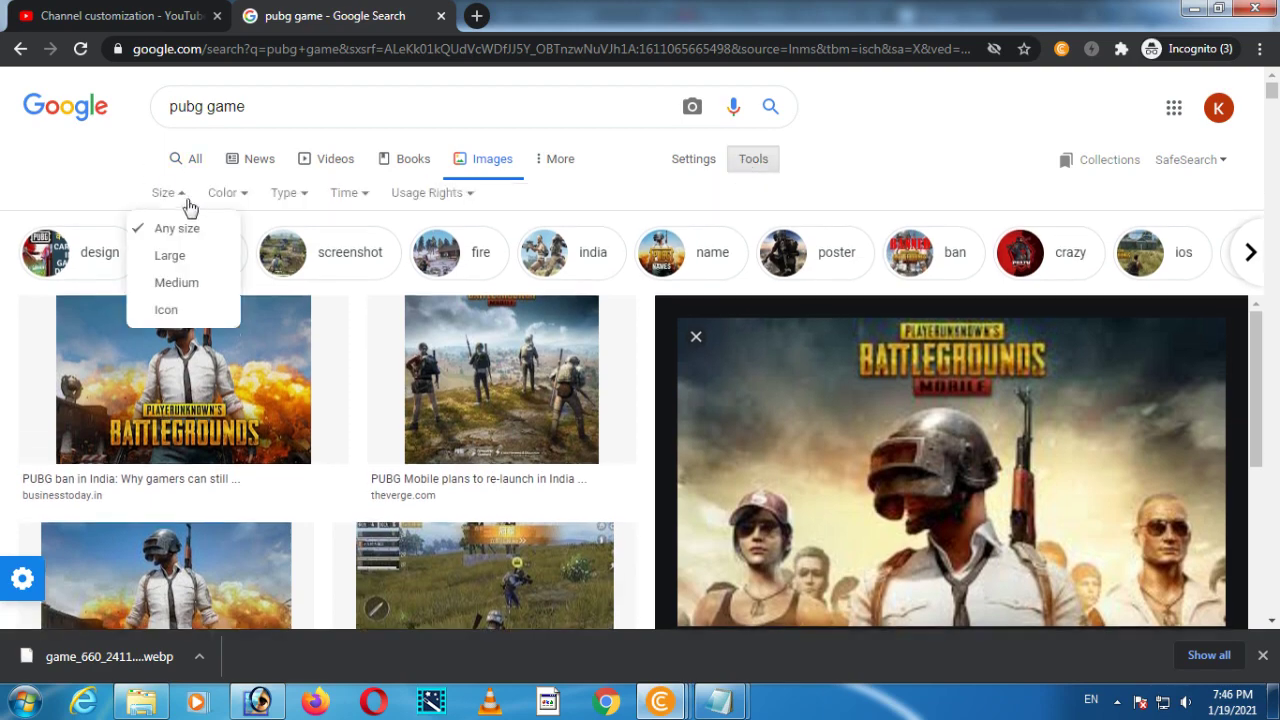
left_click(207, 259)
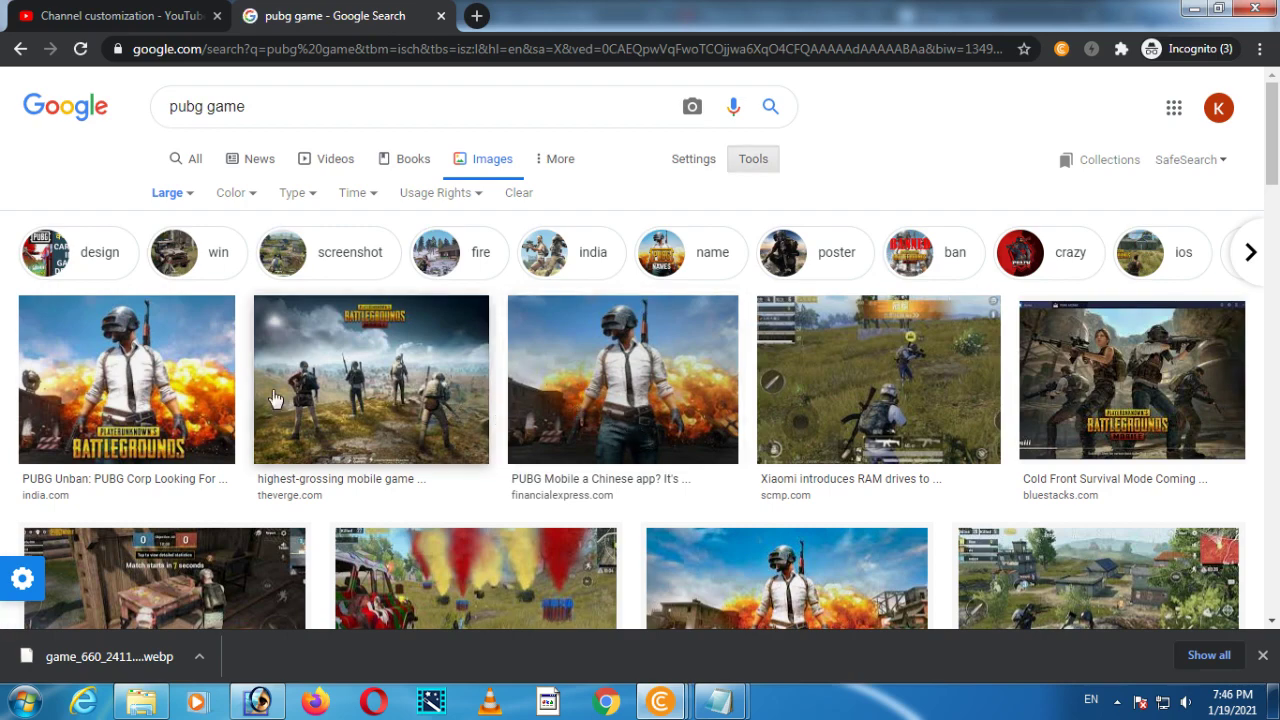
Preview the "PUBG Unban: PUBG Corp Looking For" picture from india.com and open the image in a new tab
left_click(207, 371)
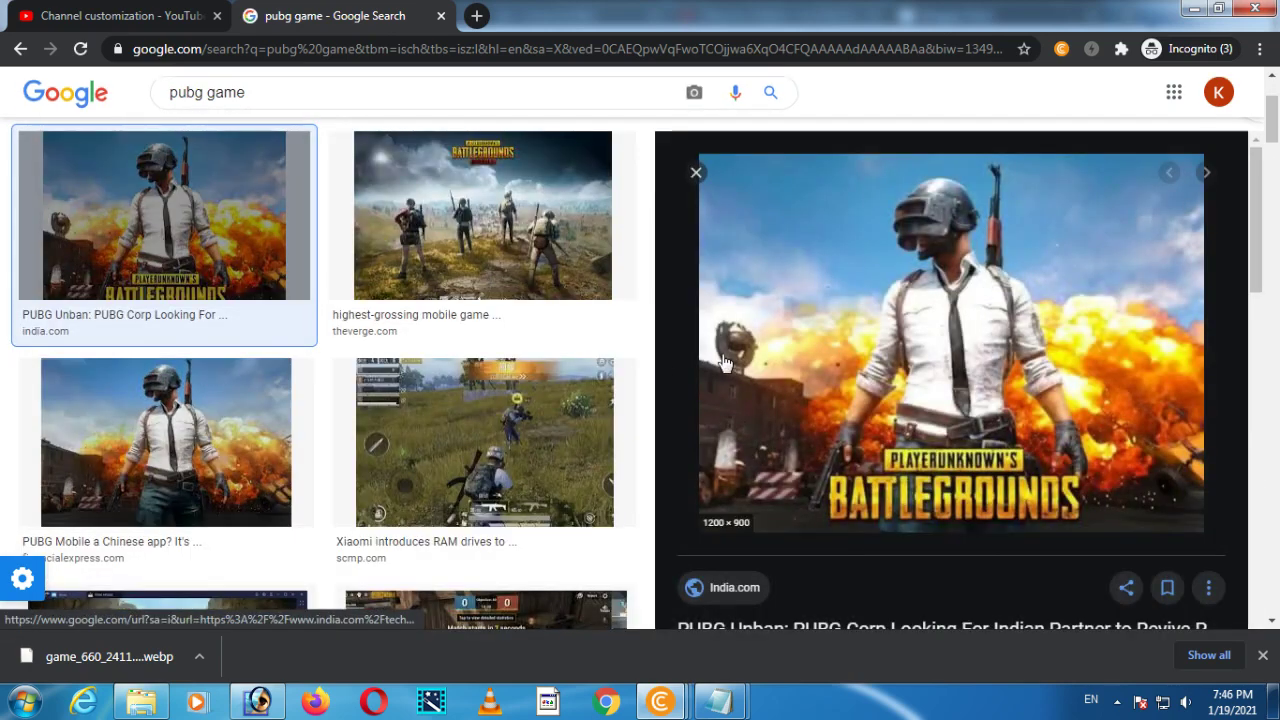
right_click(952, 350)
left_click(1089, 492)
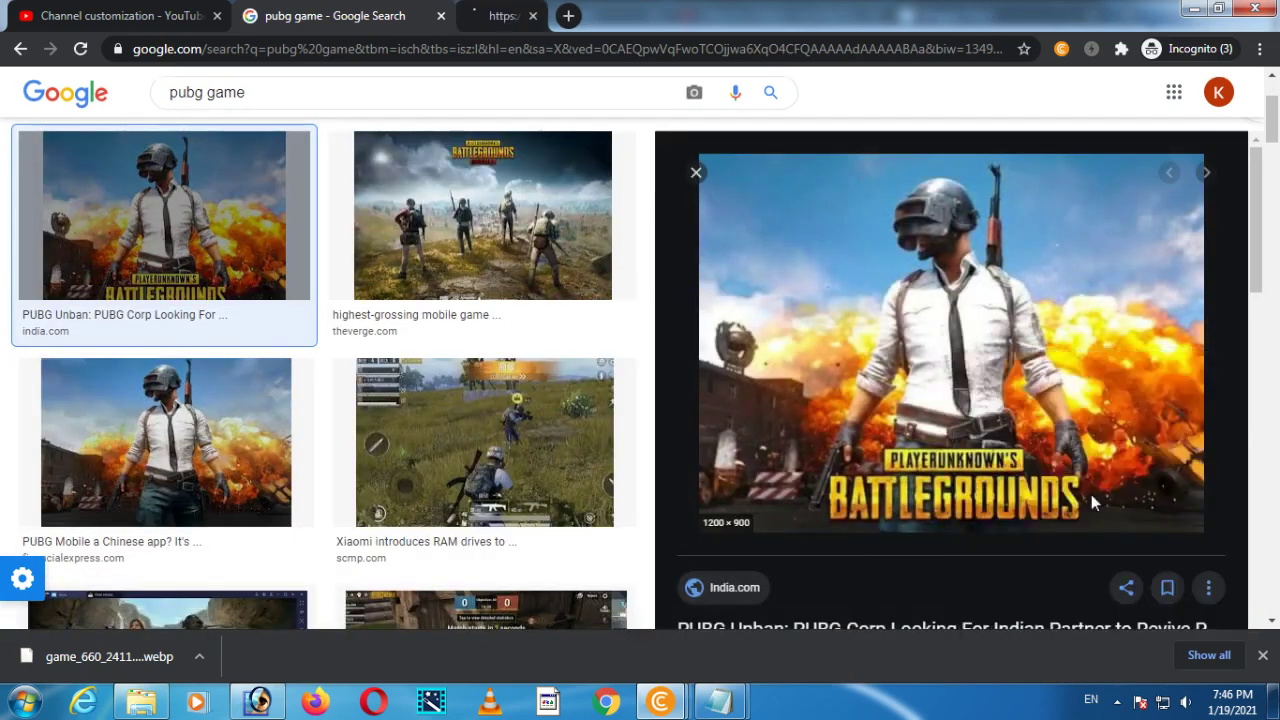
Show the opened full-size PUBG-cover-image_0_0.jpg picture from india.com
left_click(504, 16)
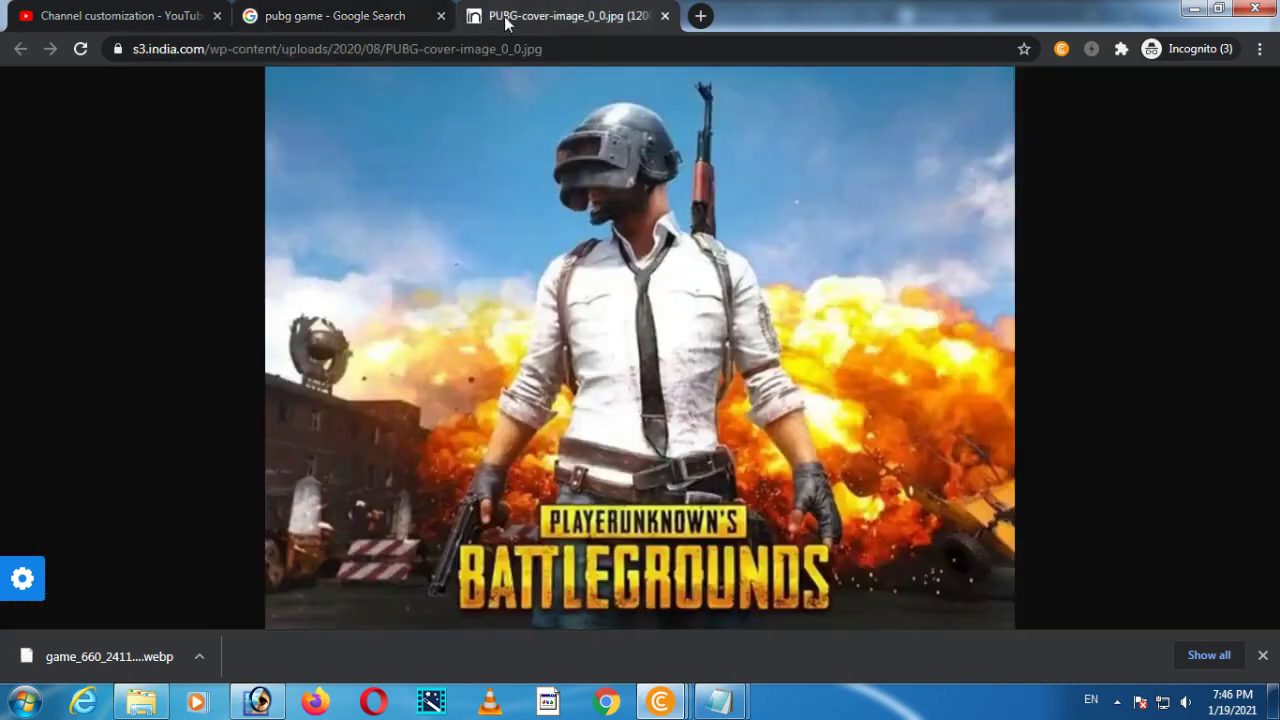
right_click(650, 287)
left_click(757, 325)
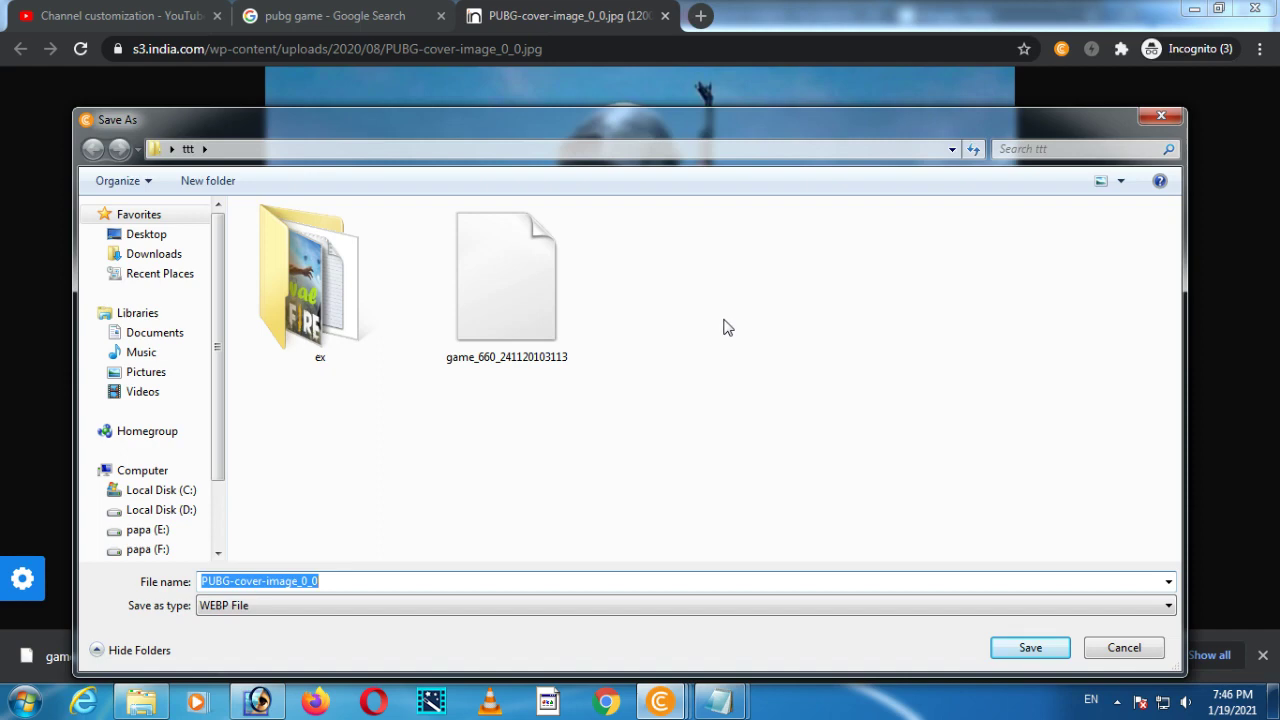
left_click(1124, 648)
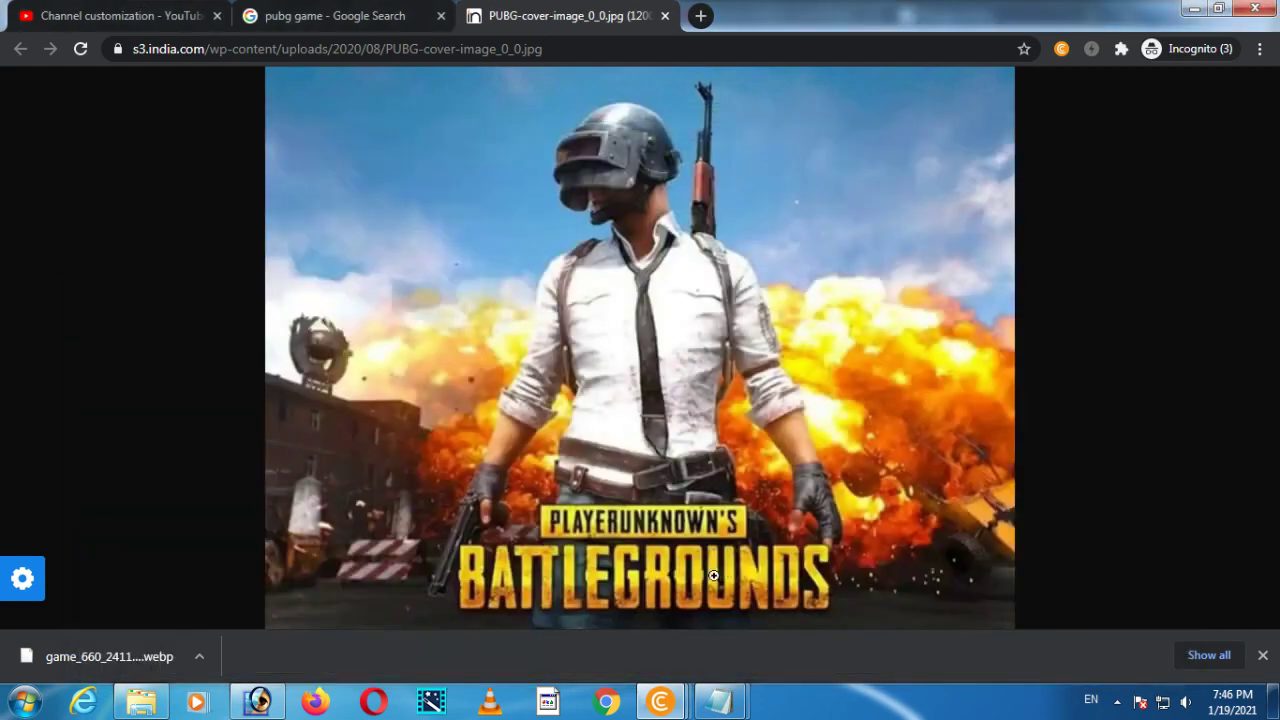
Open Paint and paste the captured screenshot of the browser with the PUBG picture
left_click(24, 700)
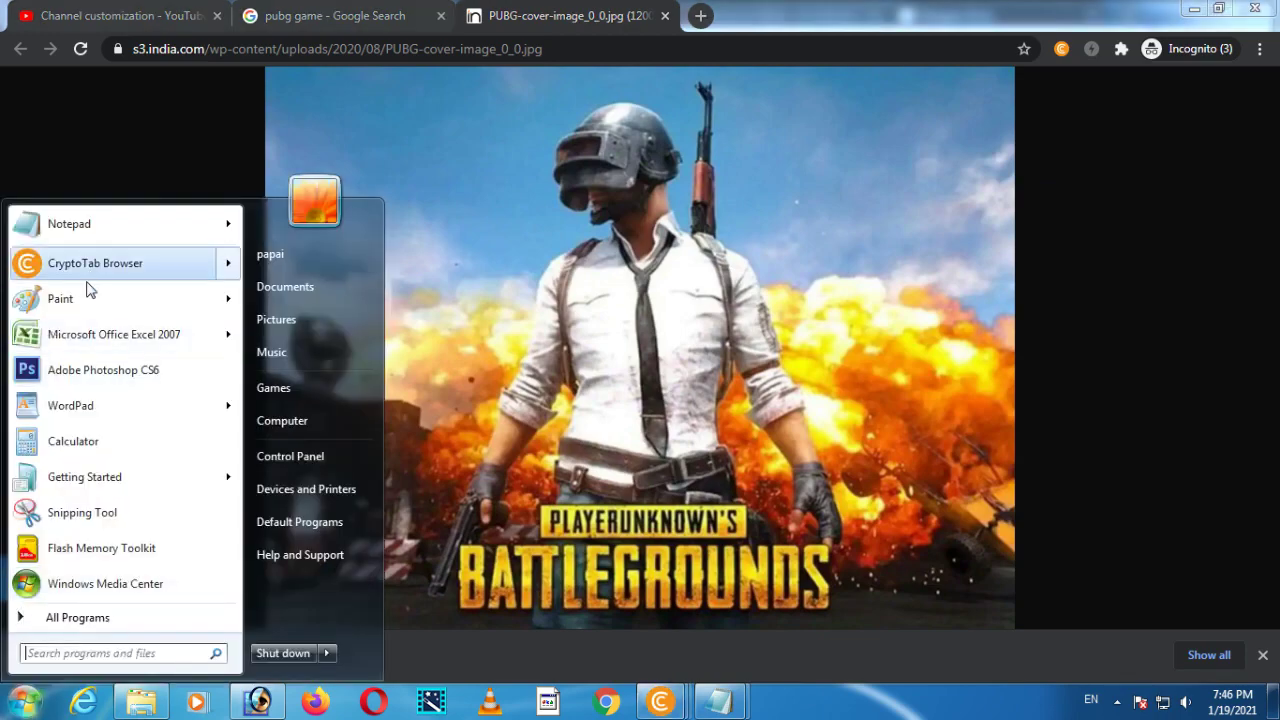
left_click(60, 299)
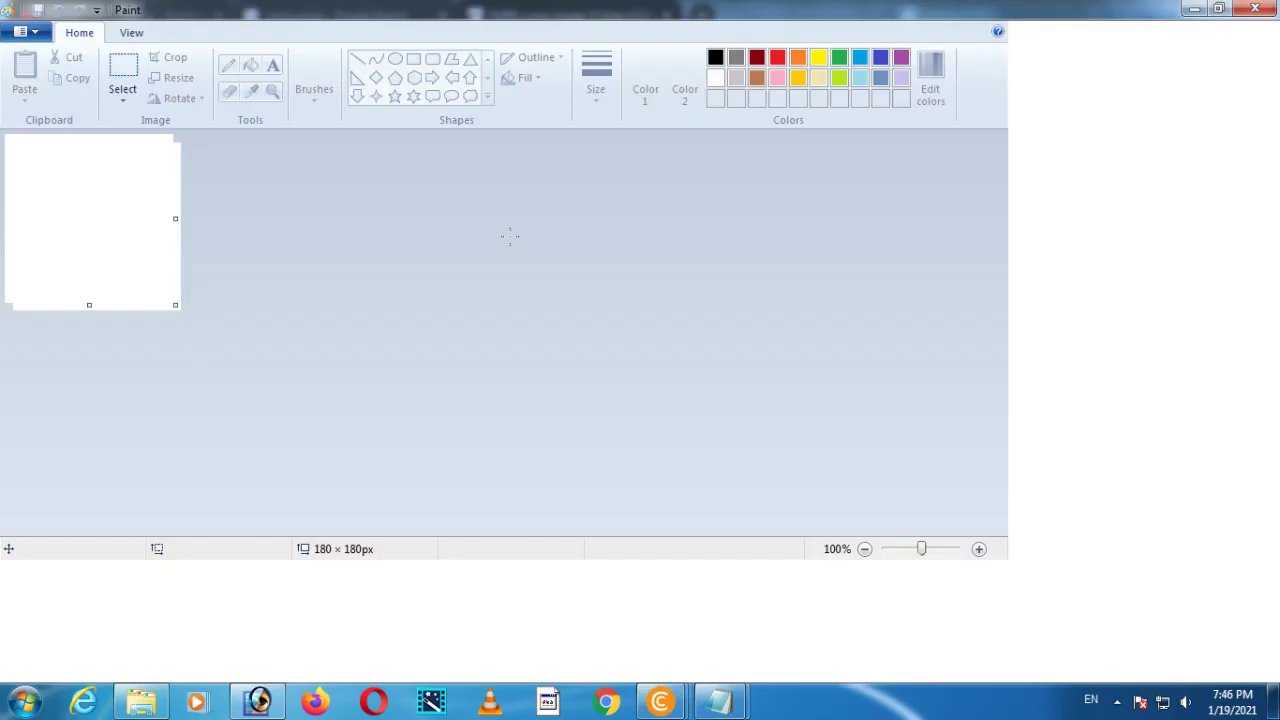
key("ctrl+v")
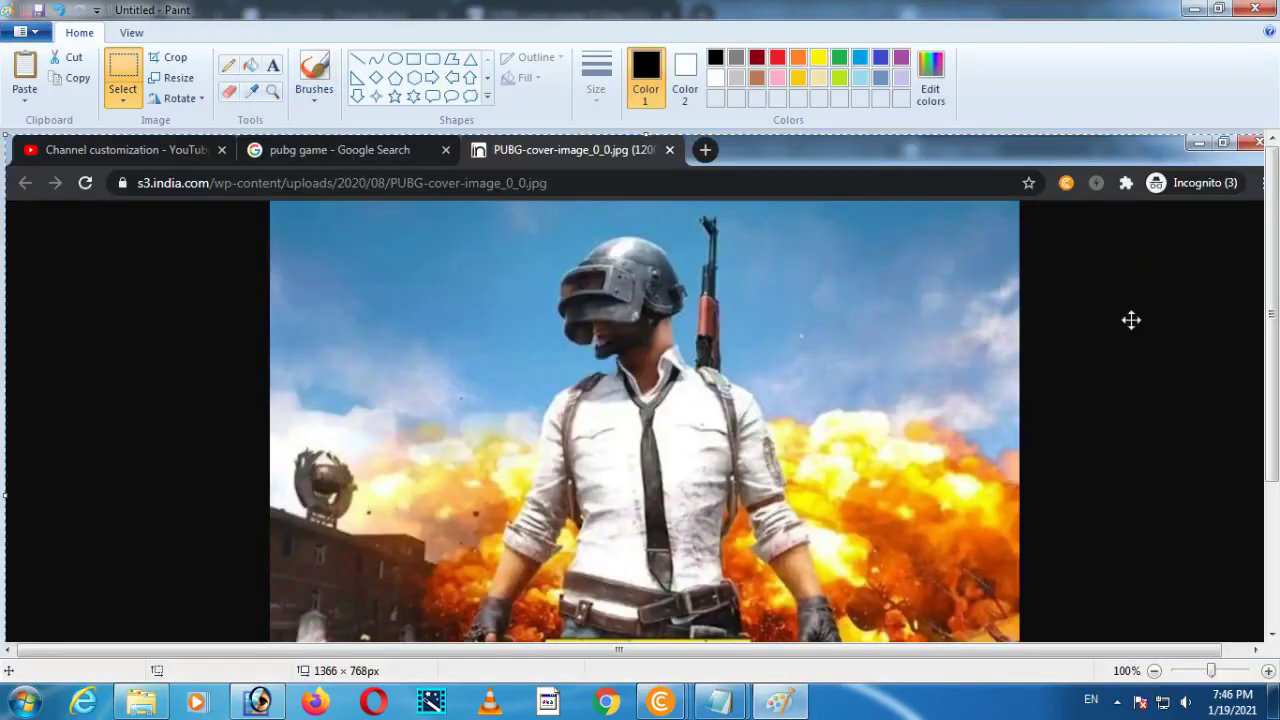
Draw a rectangle shape of about 817 by 461 px around the upper part of the PUBG picture
left_click(417, 62)
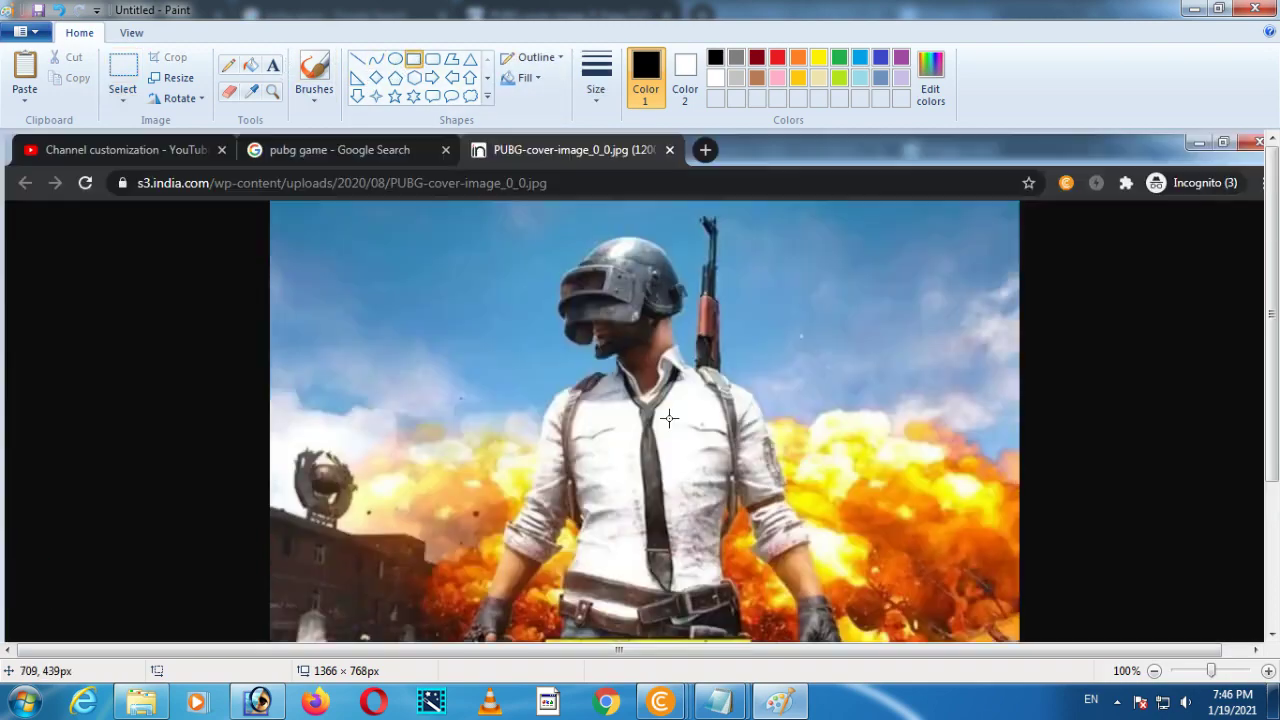
scroll(646, 397, "down", 1, "ctrl")
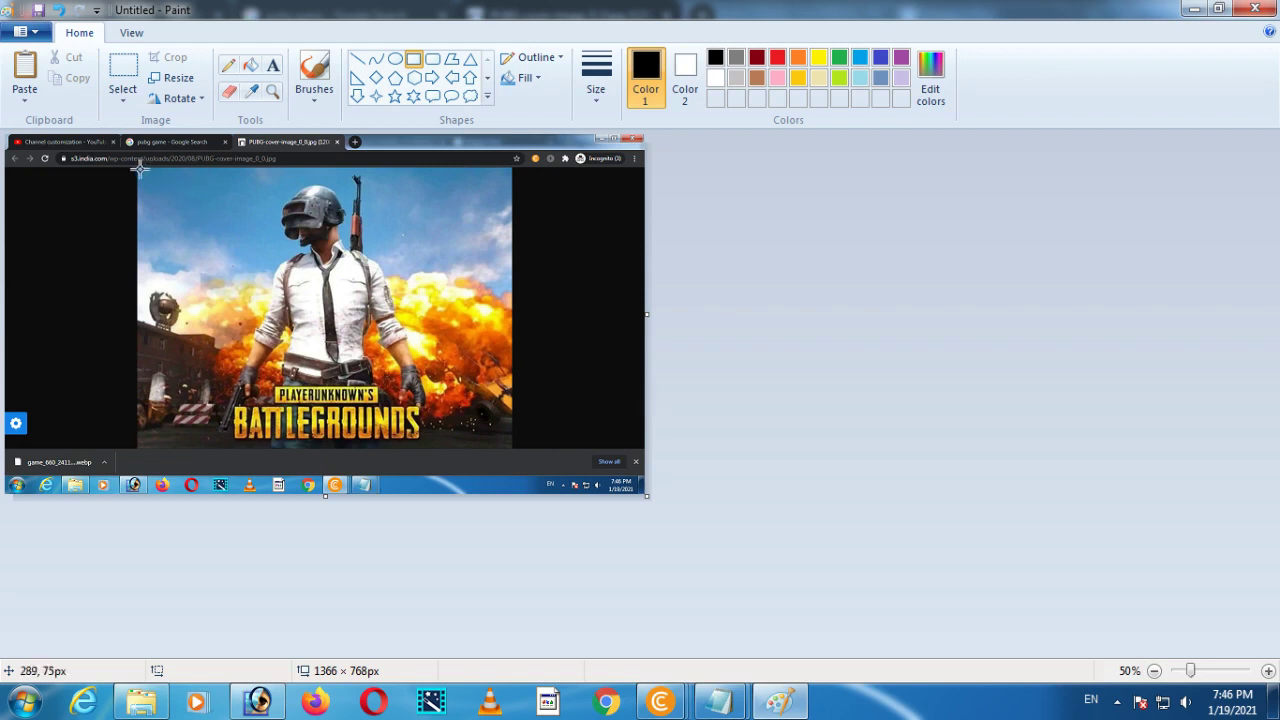
left_click_drag(140, 170, 522, 384)
left_click_drag(522, 384, 521, 383)
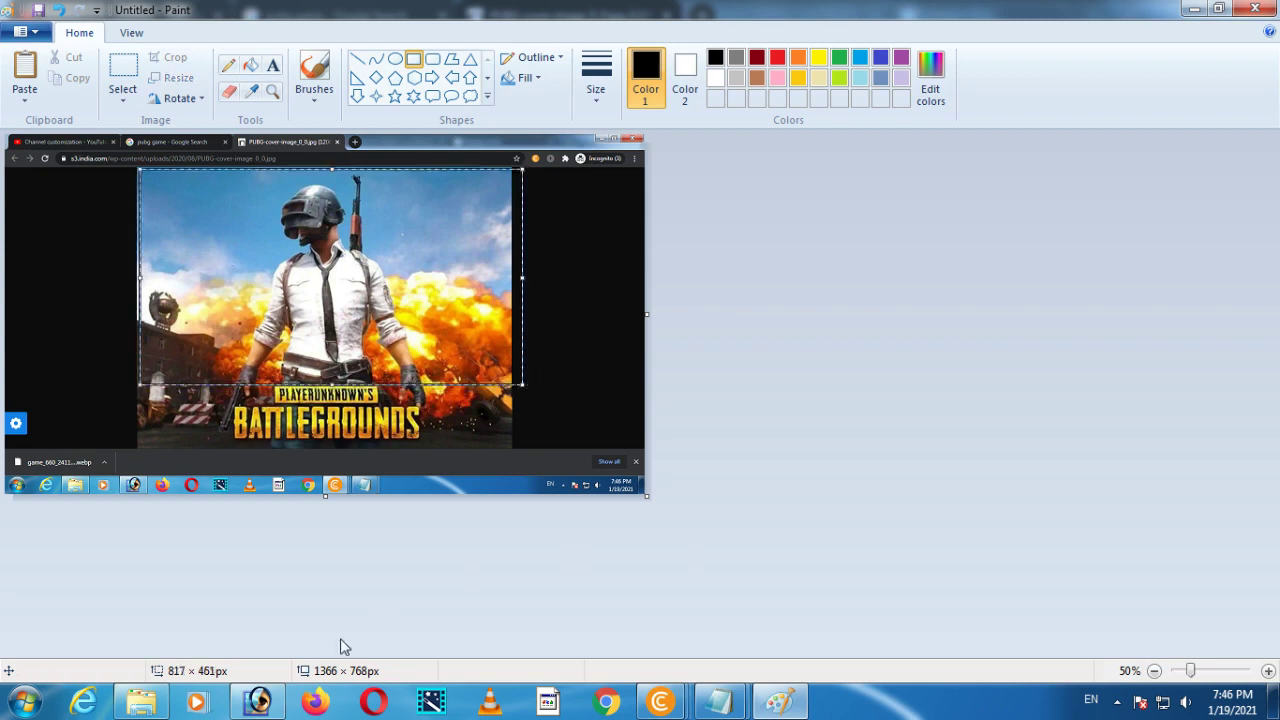
Try to paste the outlined picture area into the banner template in Photoshop, undo the paste and return to Paint
left_click(257, 701)
key("ctrl+v")
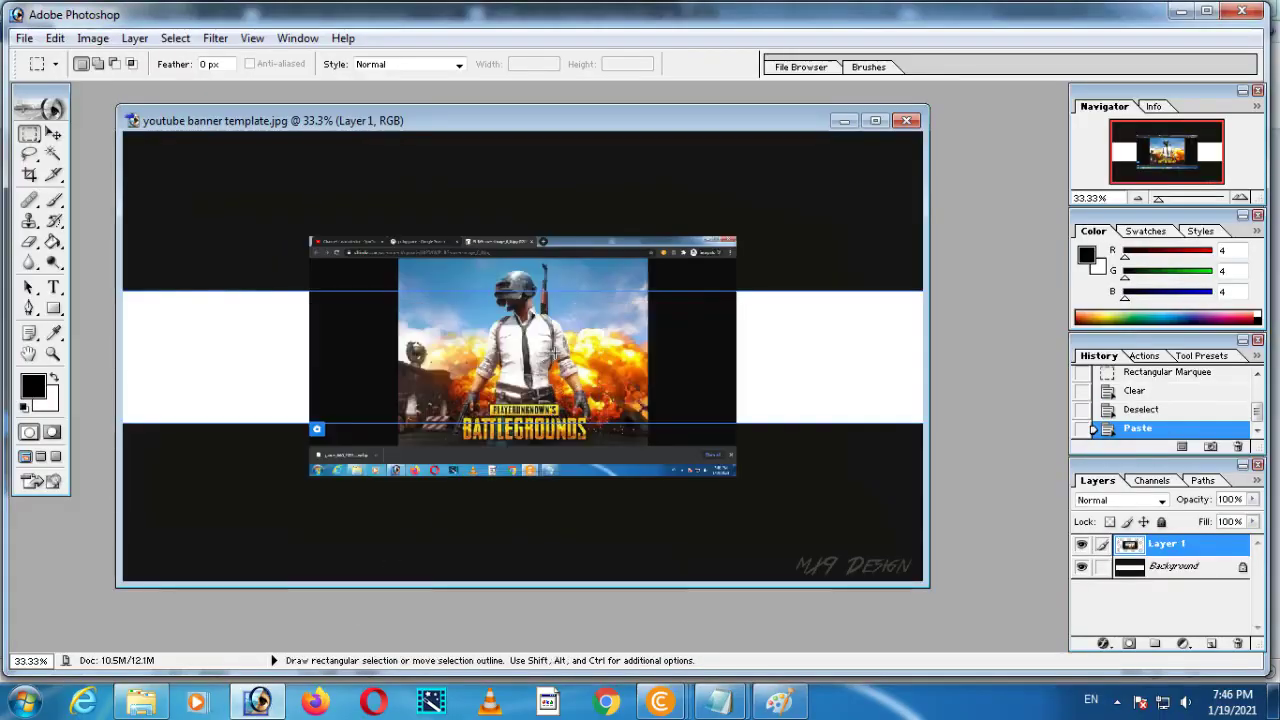
key("ctrl+z")
left_click(778, 701)
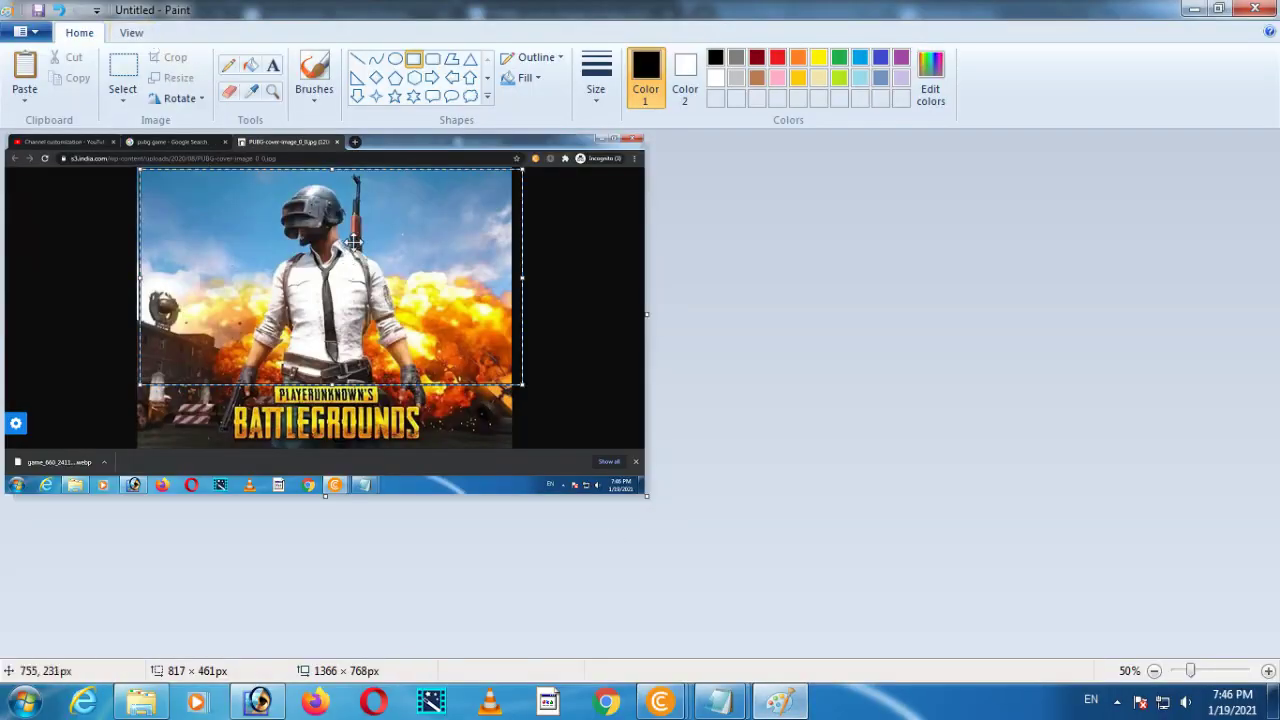
right_click(489, 248)
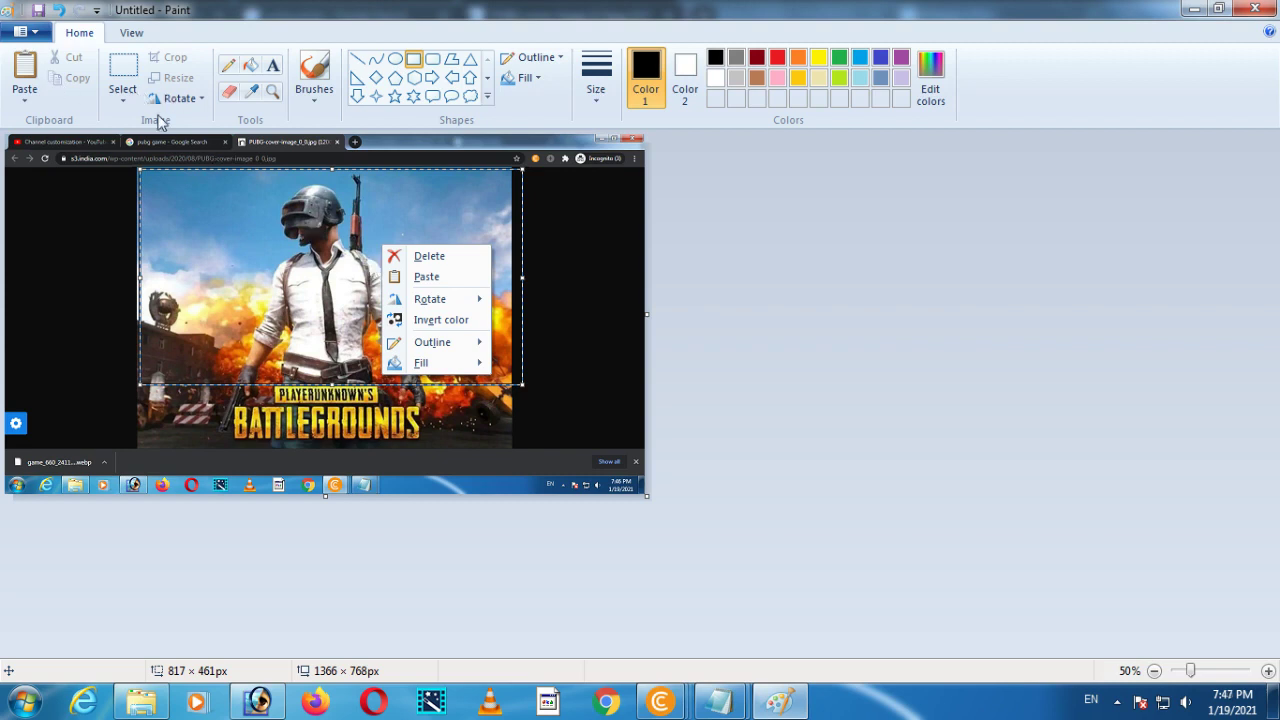
Select an area of about 779 by 443 px over the soldier and explosion, above the game title, and cut it
left_click(125, 74)
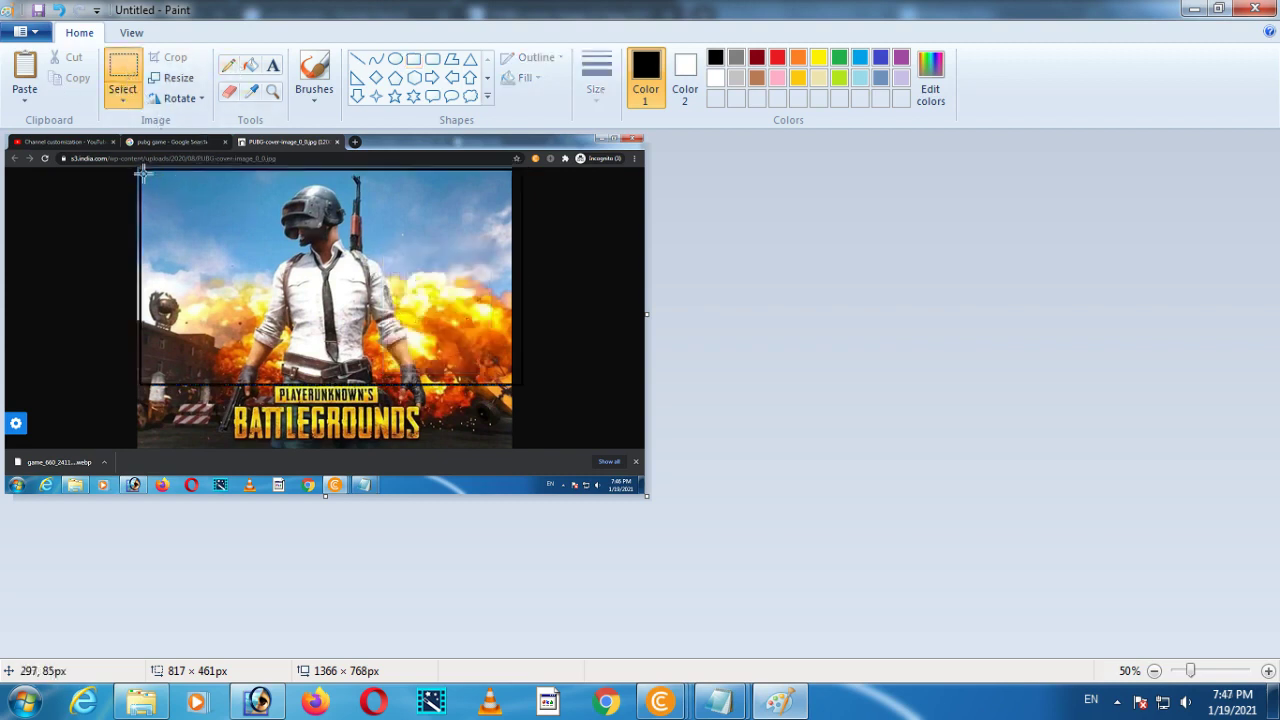
left_click_drag(143, 172, 509, 381)
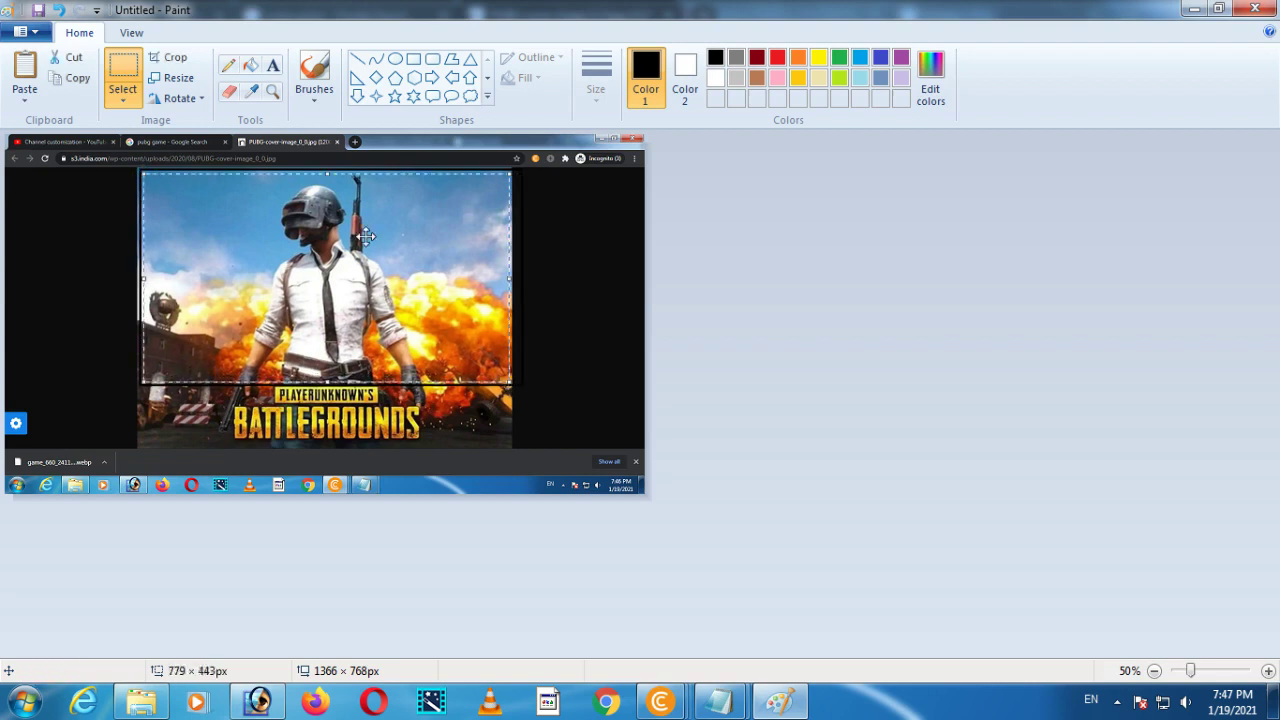
left_click(72, 58)
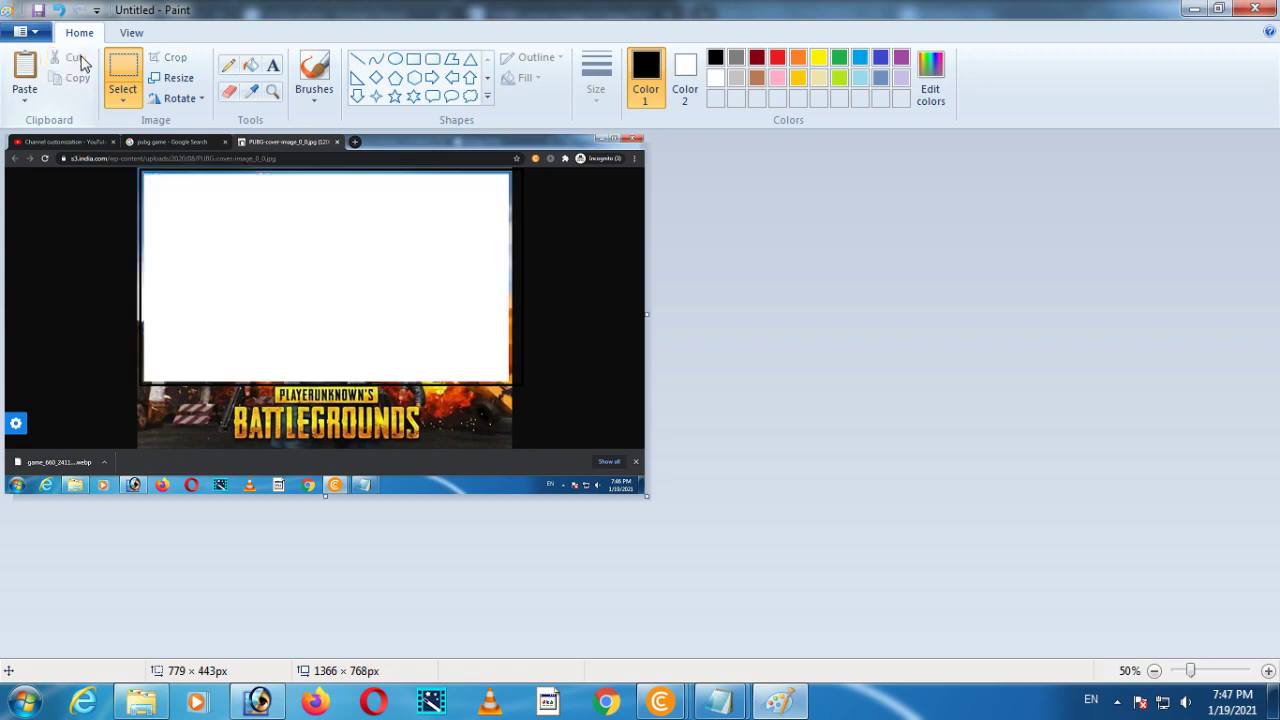
Switch to Photoshop, paste the cut PUBG picture into the banner template and move it to the left along the white strip
left_click(283, 702)
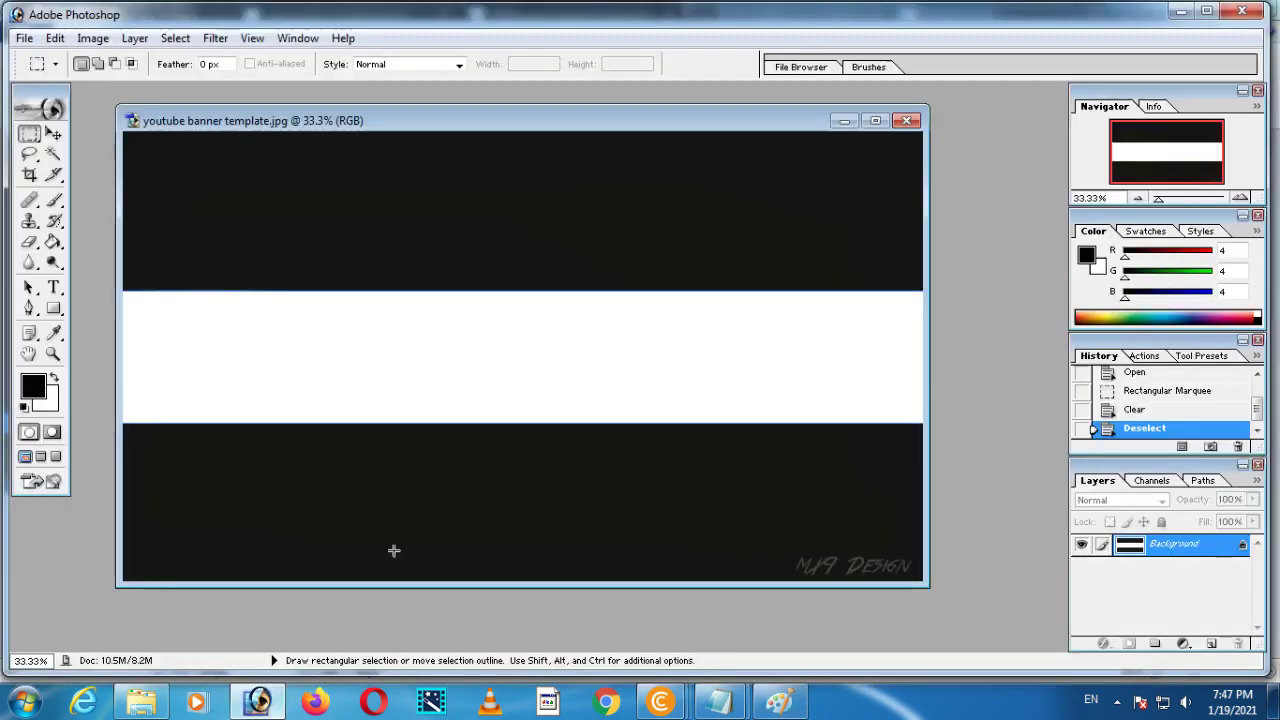
key("ctrl+v")
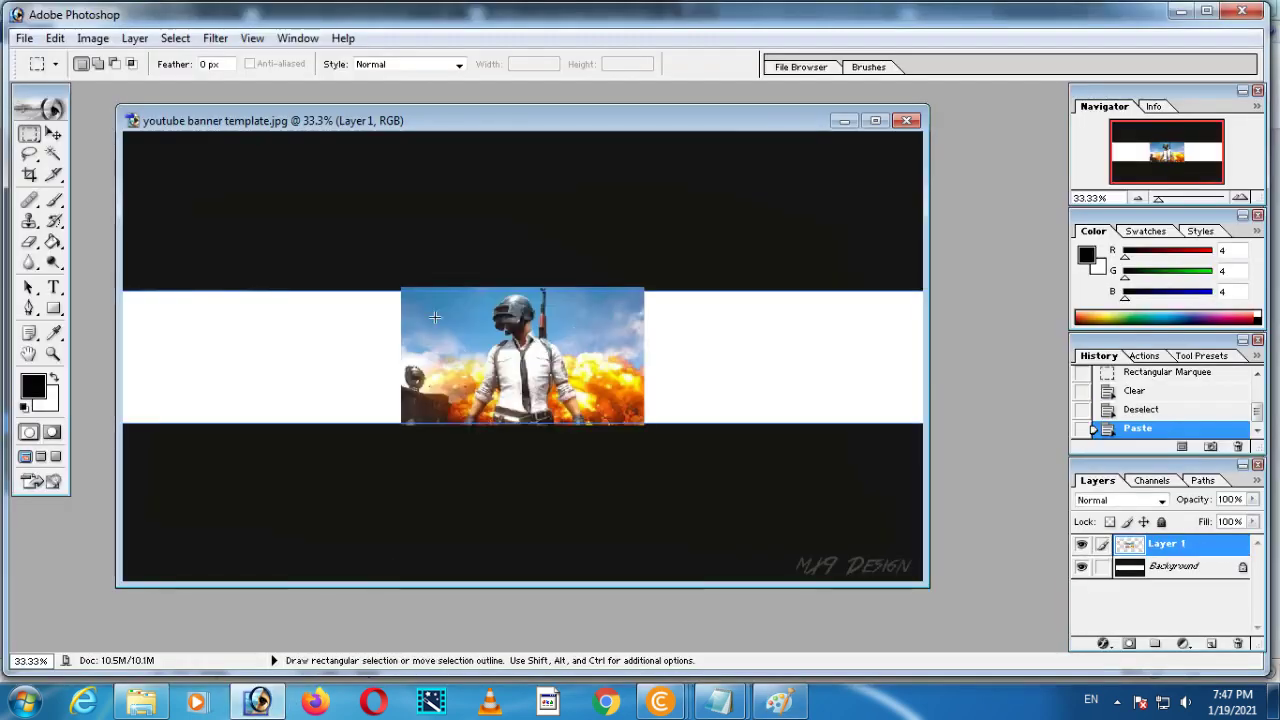
left_click(55, 135)
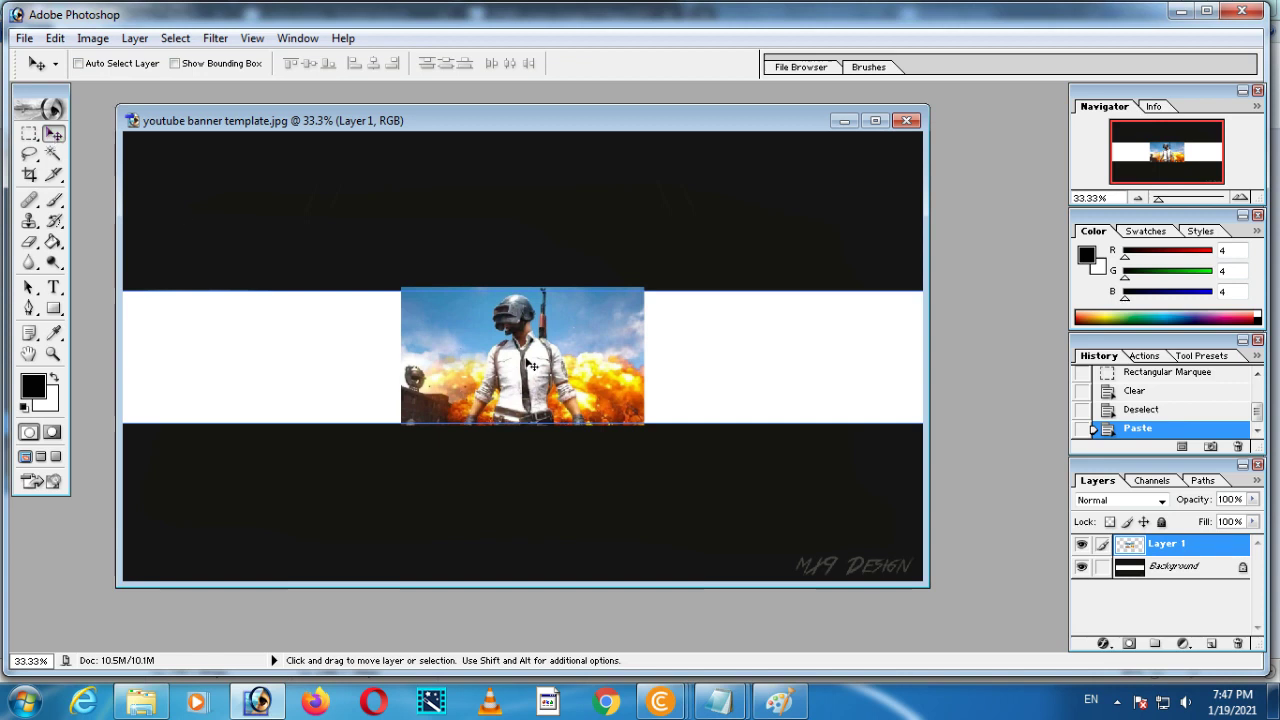
left_click_drag(528, 364, 453, 366)
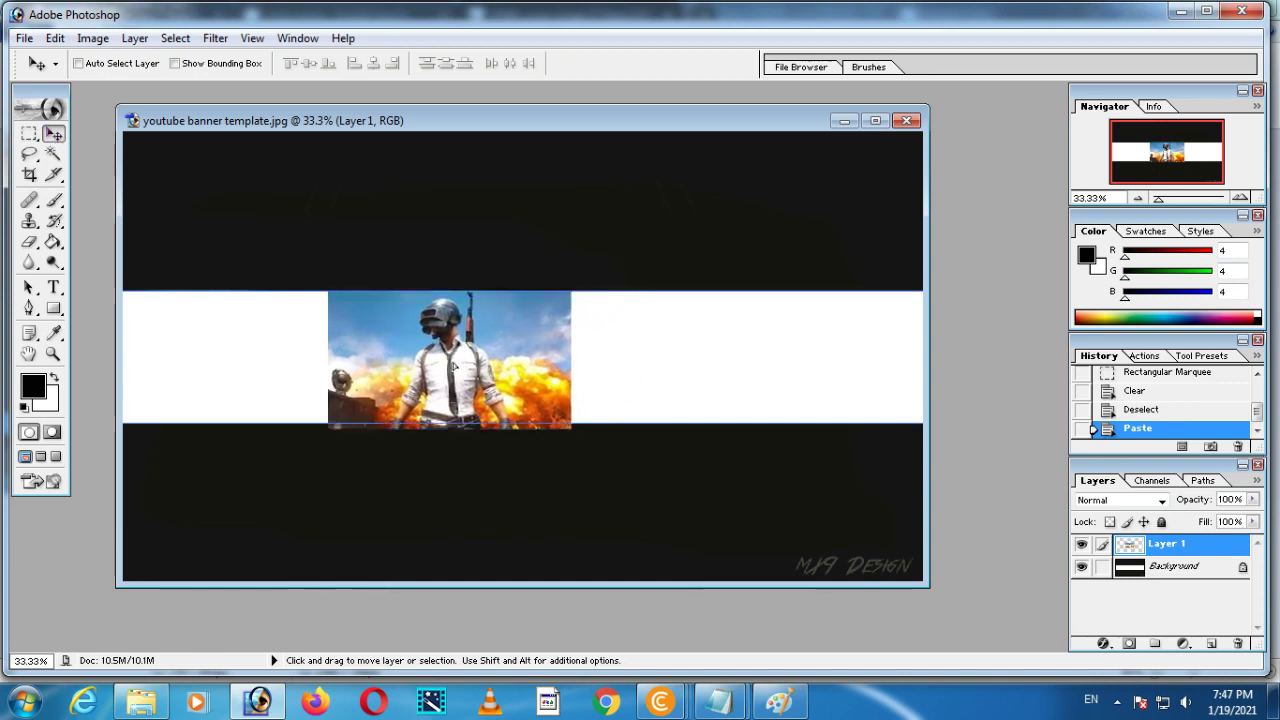
Scale the pasted PUBG picture to 117.0% width and 95.4% height so it fits the height of the white strip
key("ctrl+t")
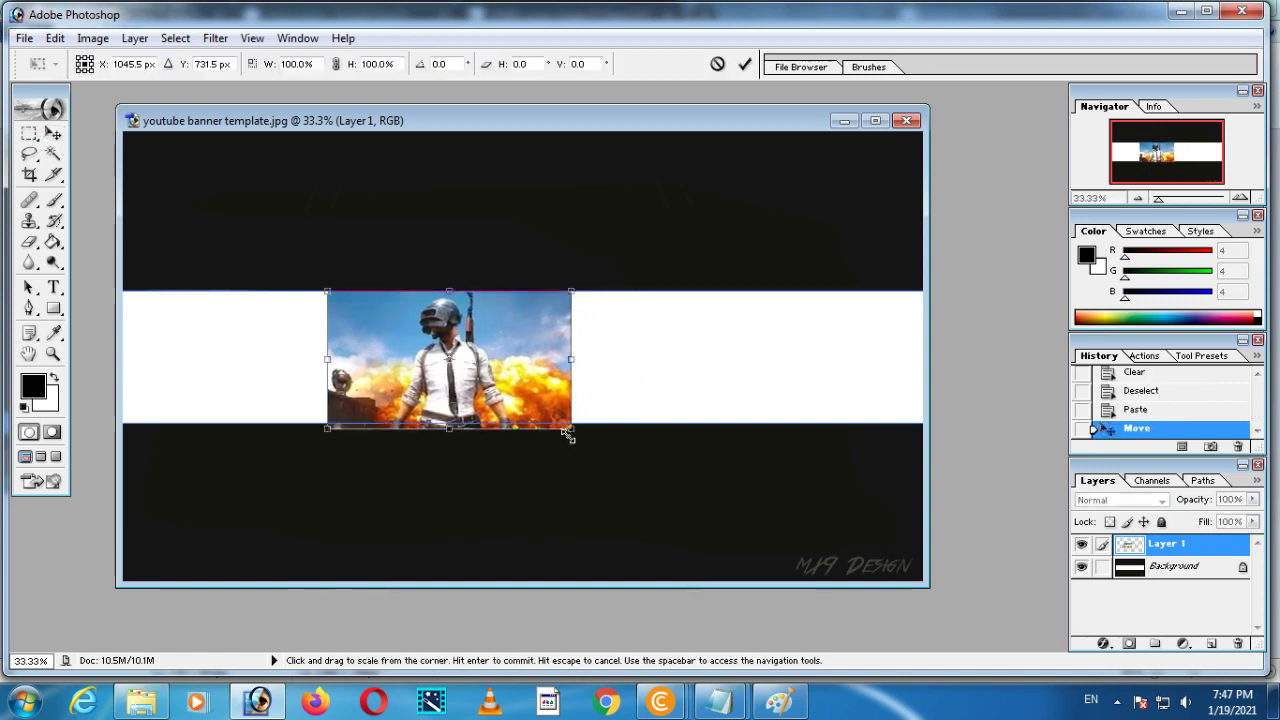
left_click_drag(570, 432, 565, 421)
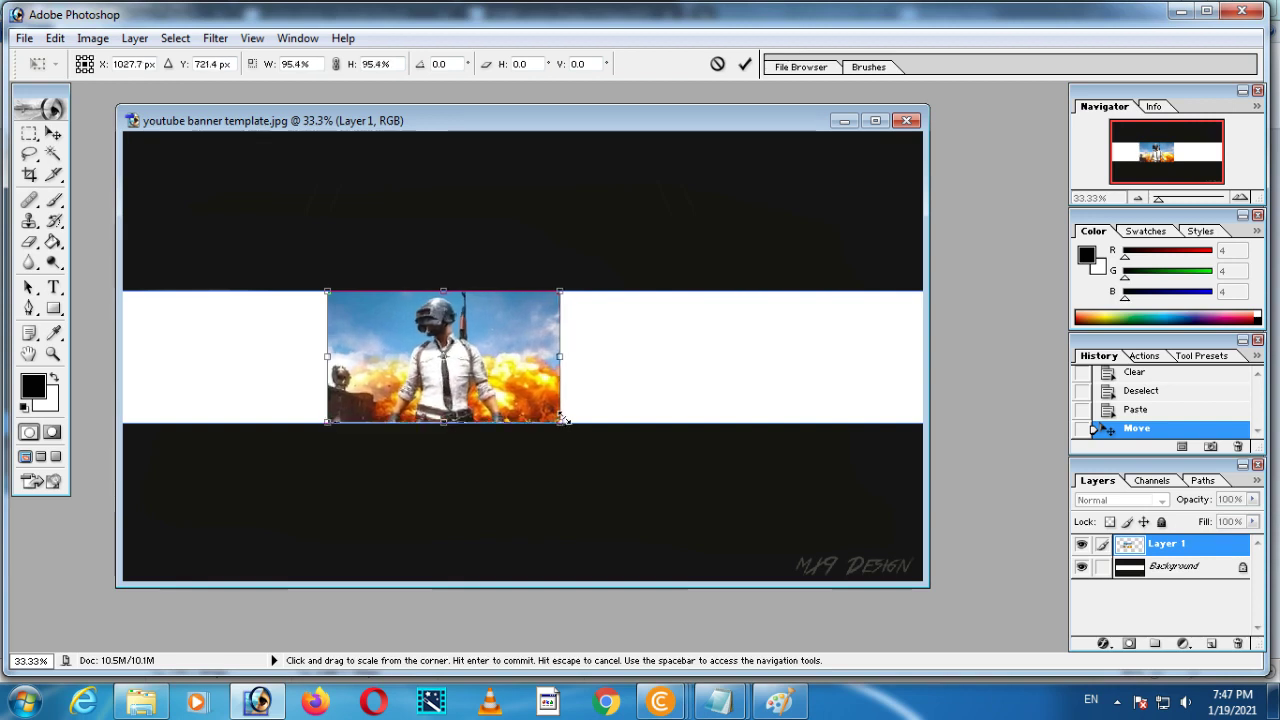
left_click_drag(559, 356, 613, 383)
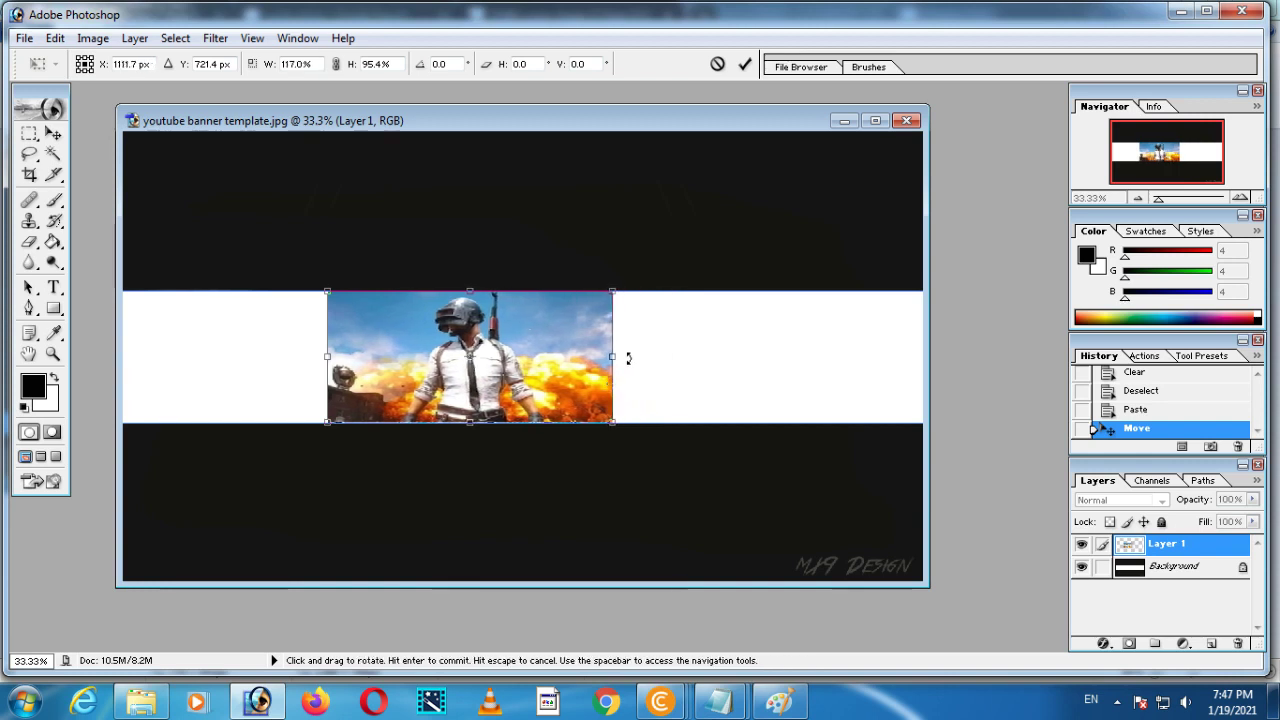
key("Return")
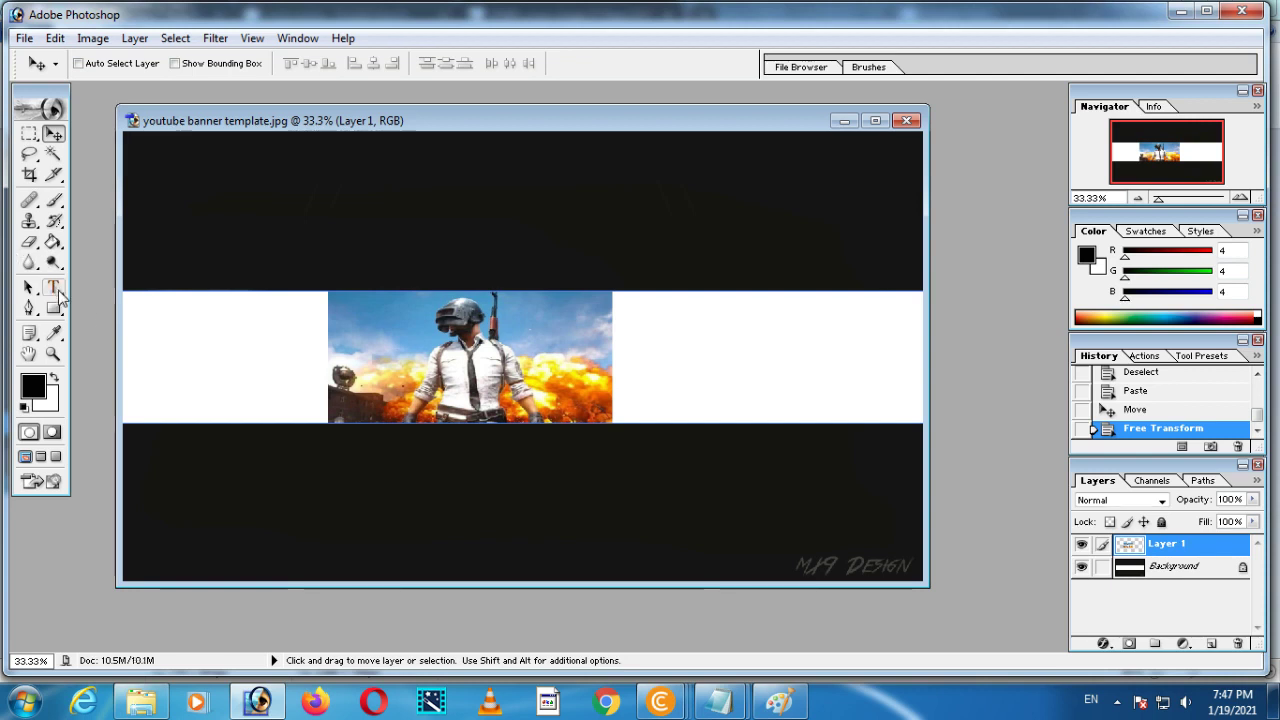
Add the text "PUBG GAME" in black and move it across the lower half of the soldier picture
left_click(55, 289)
left_click(388, 358)
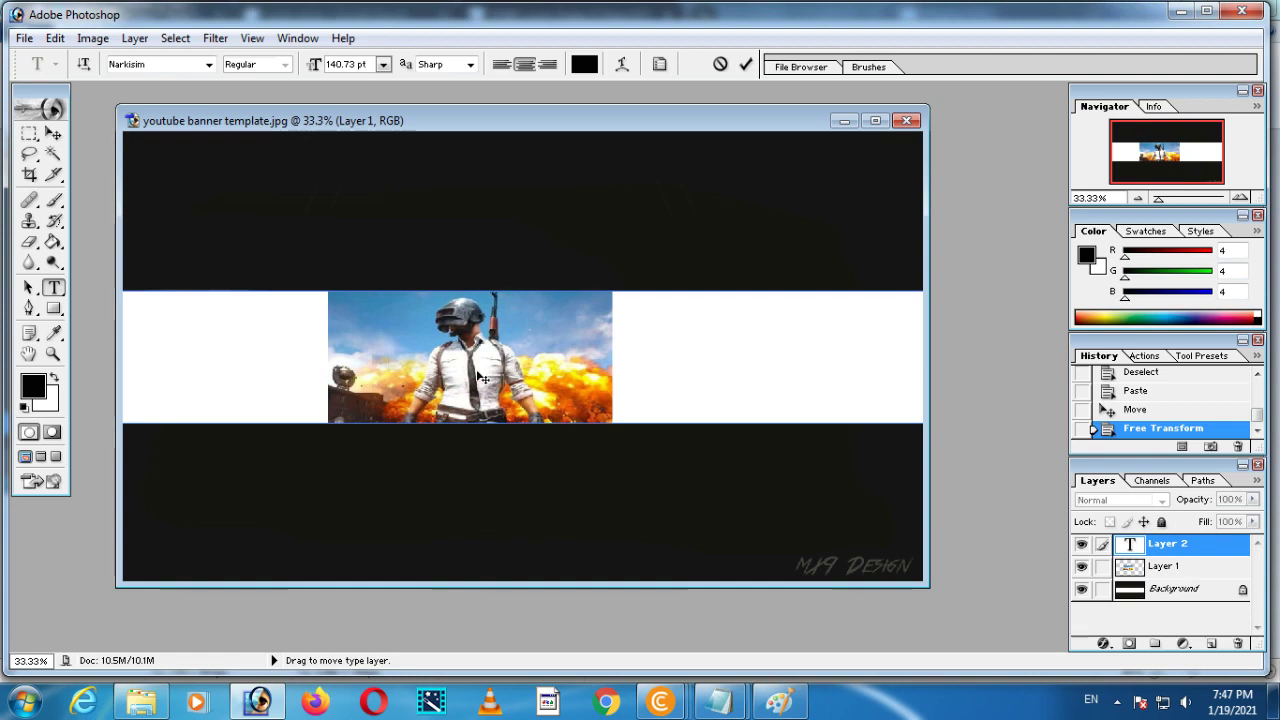
type("PUBG")
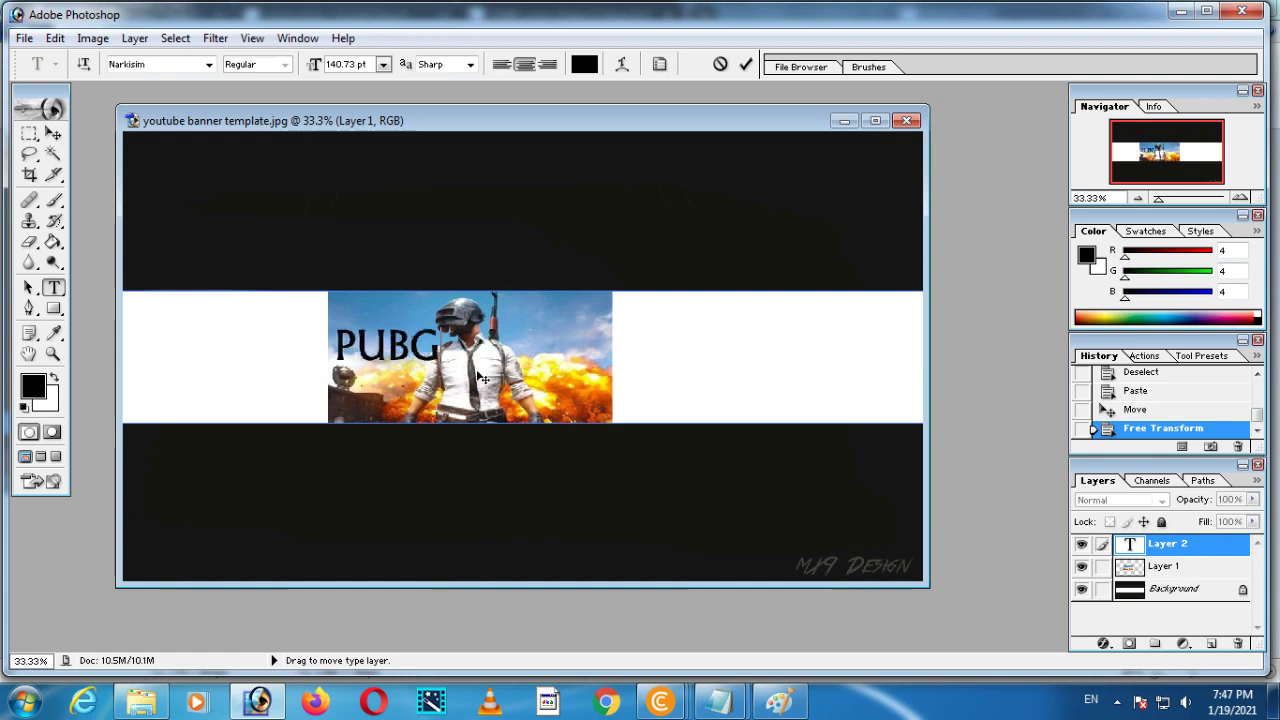
type(" GAME")
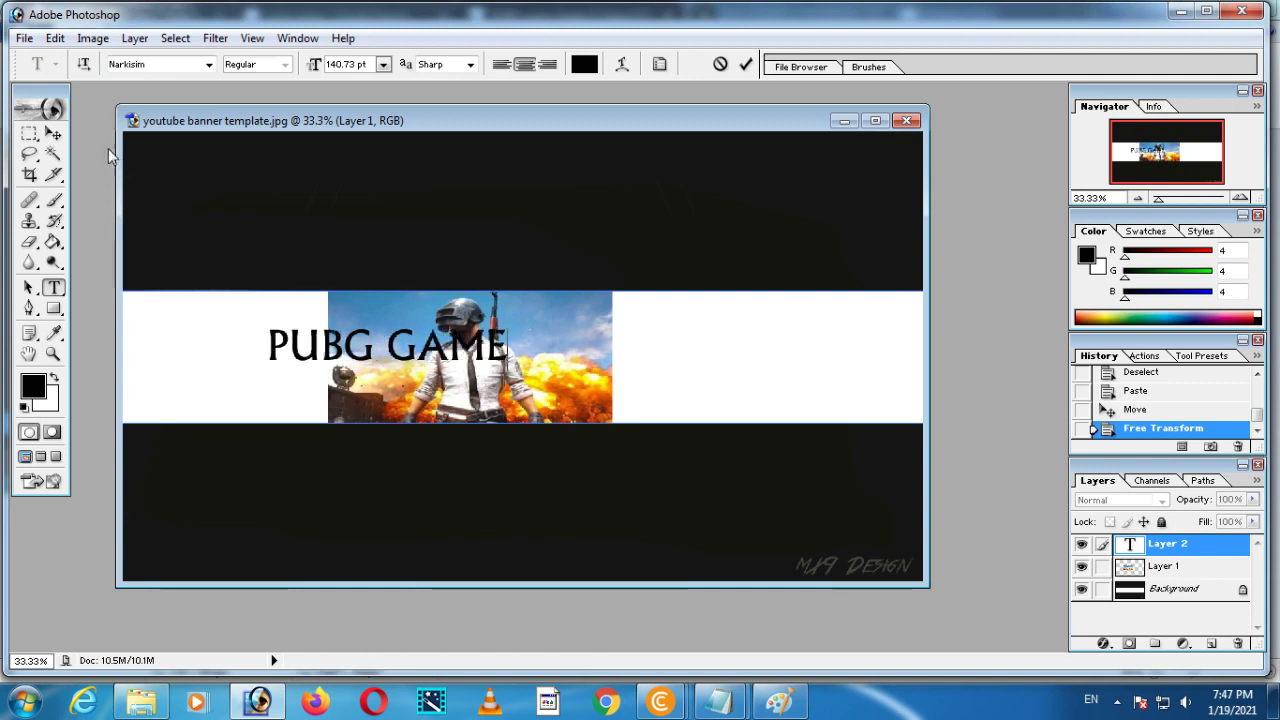
left_click(54, 133)
left_click_drag(375, 356, 461, 378)
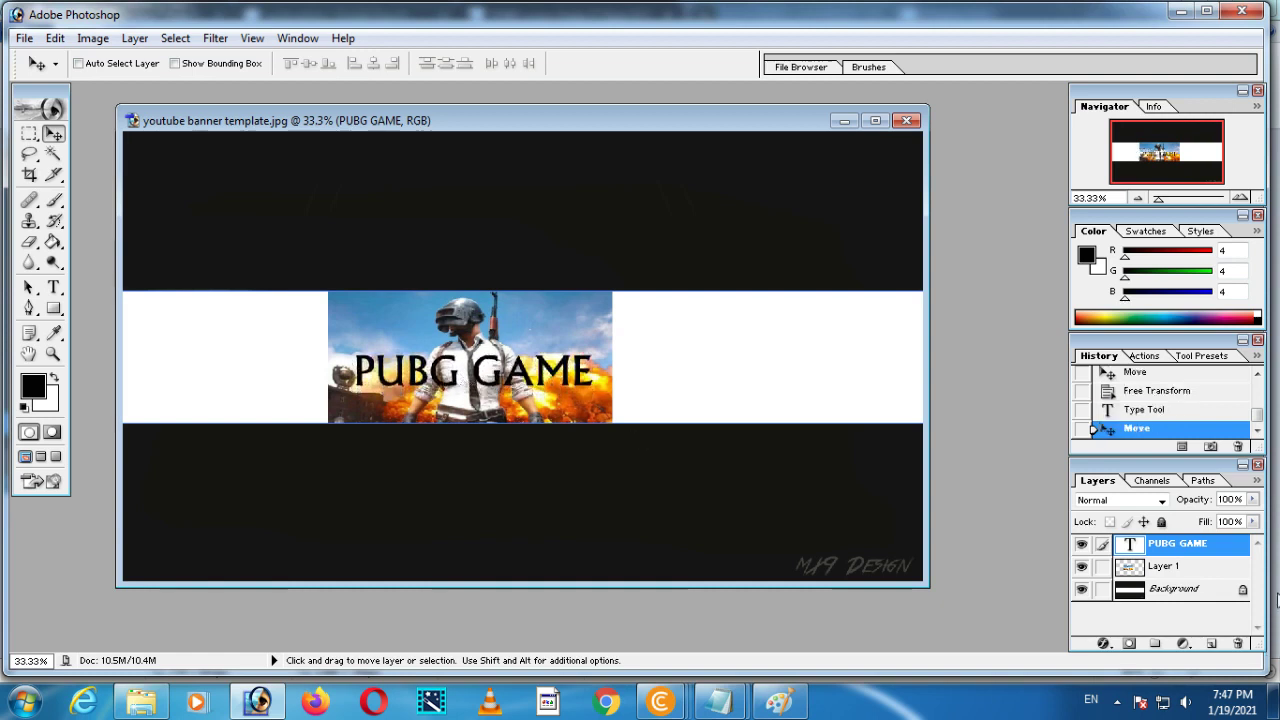
Replace the text layer with a copy of the picture in its letter shapes, and move that copy onto the white strip beside the soldier picture
left_click(1208, 550, "ctrl")
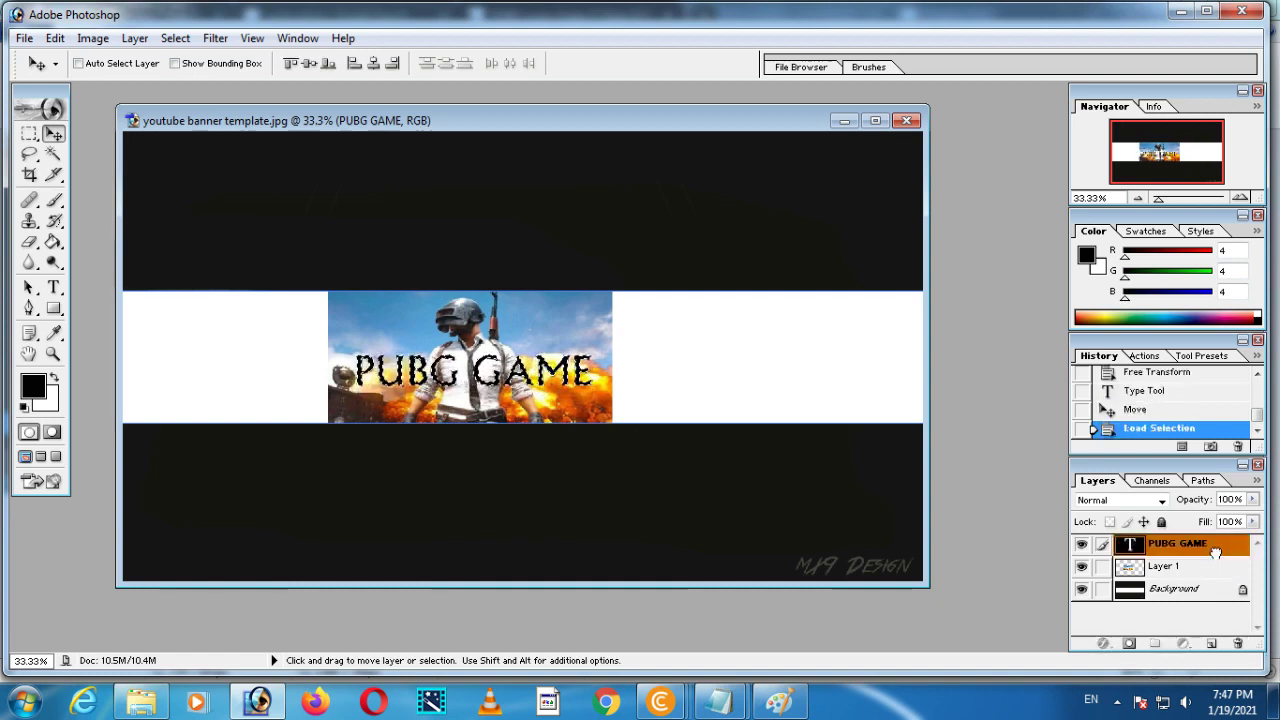
left_click(1240, 645)
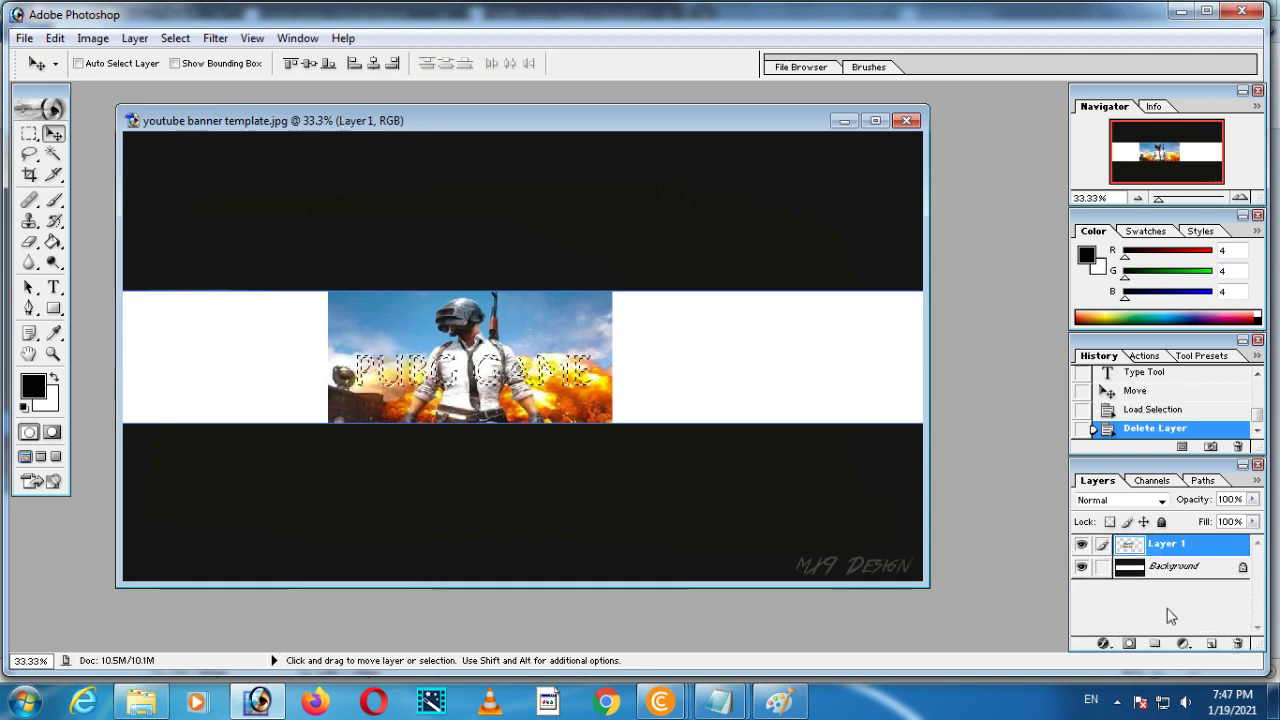
key("ctrl+j")
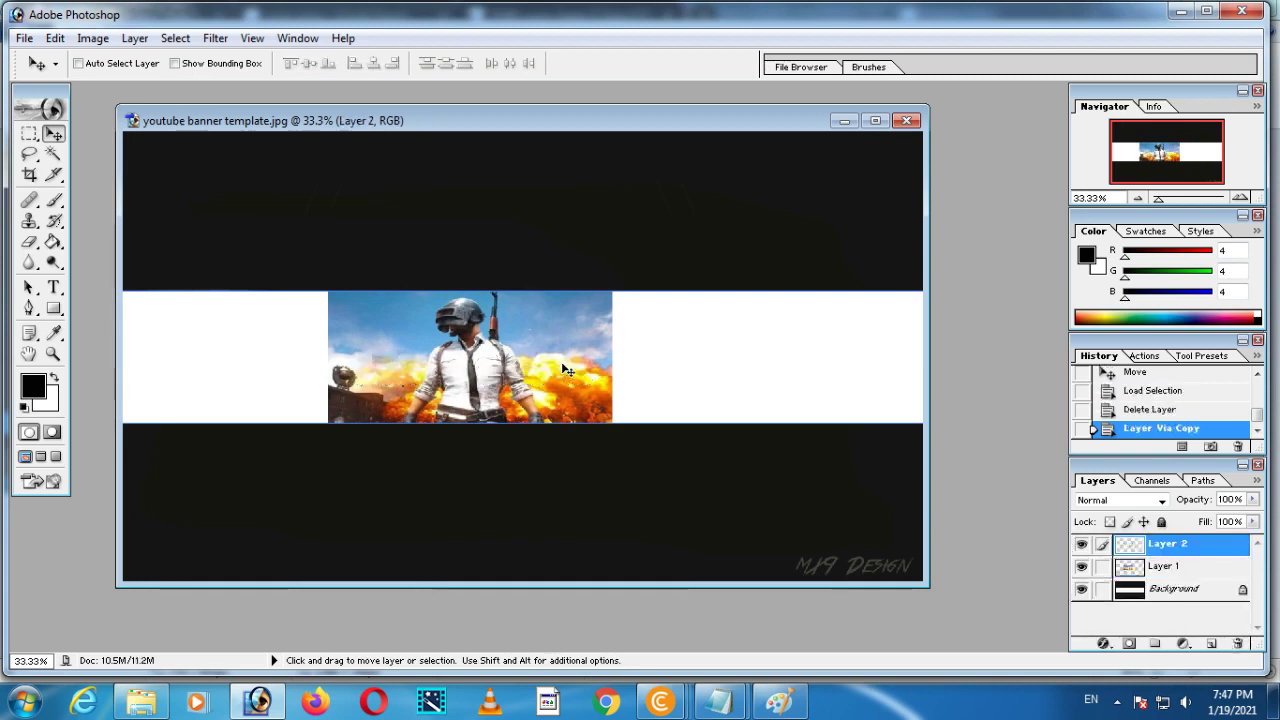
left_click_drag(535, 383, 800, 383)
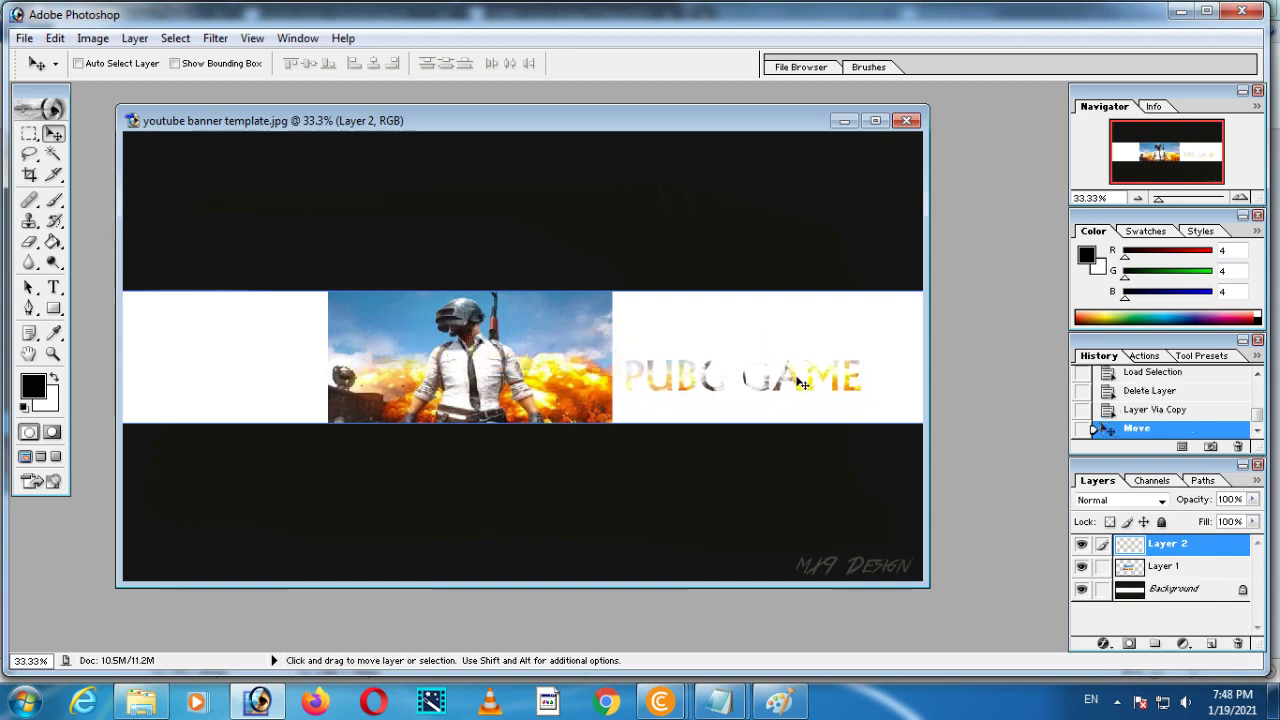
Add an outside stroke to the PUBG GAME lettering layer and colour it bright green (4AFD03)
left_click(1107, 644)
left_click(1135, 617)
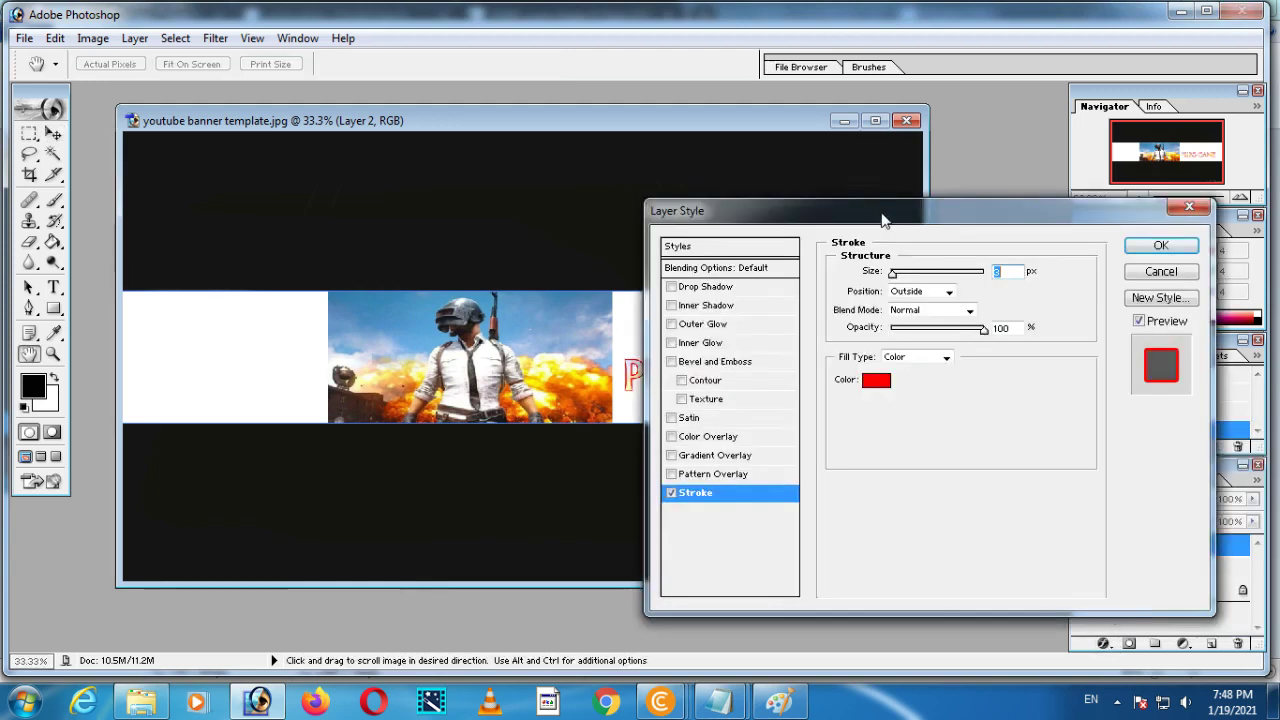
left_click_drag(882, 218, 867, 399)
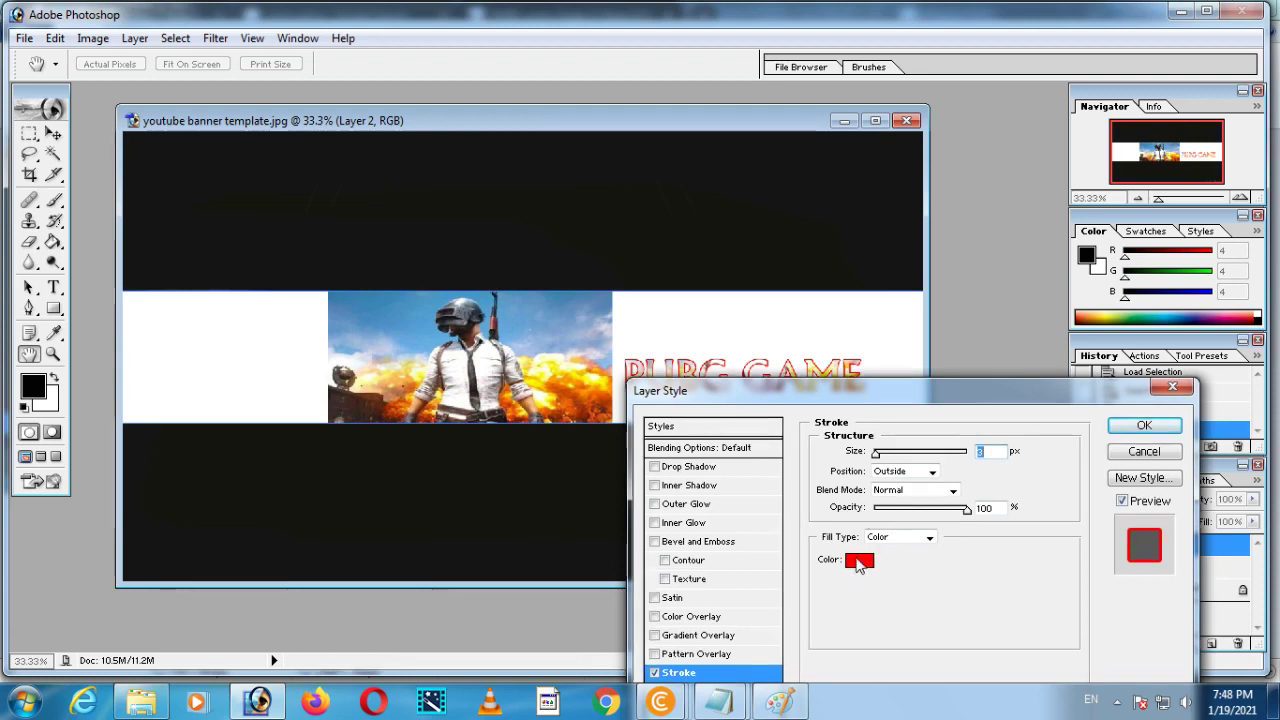
left_click(858, 562)
left_click(714, 354)
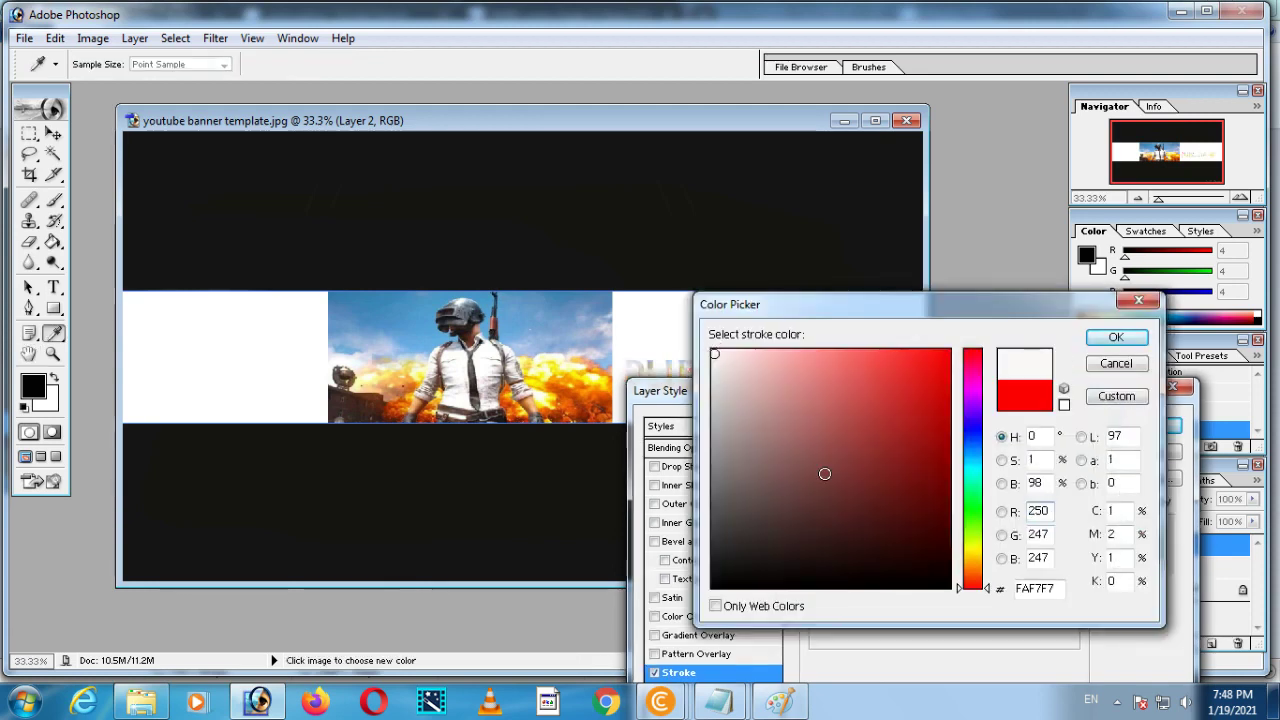
left_click(972, 519)
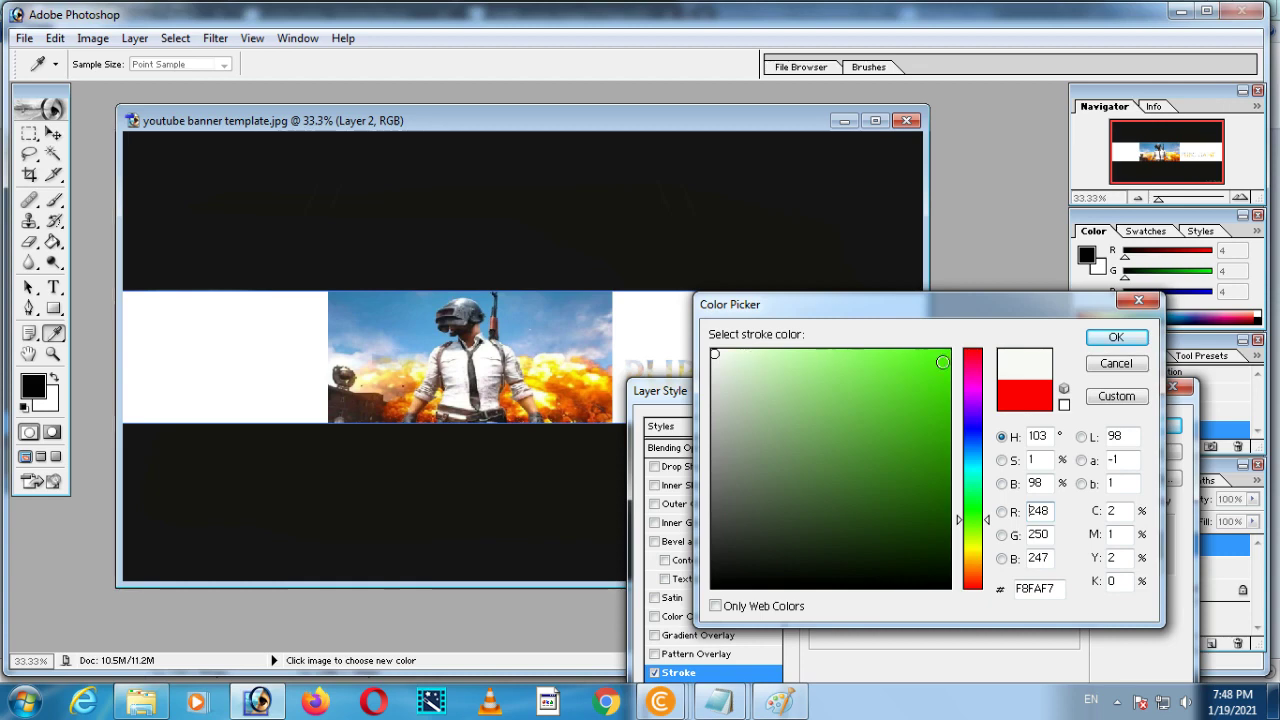
left_click(947, 351)
left_click(1116, 337)
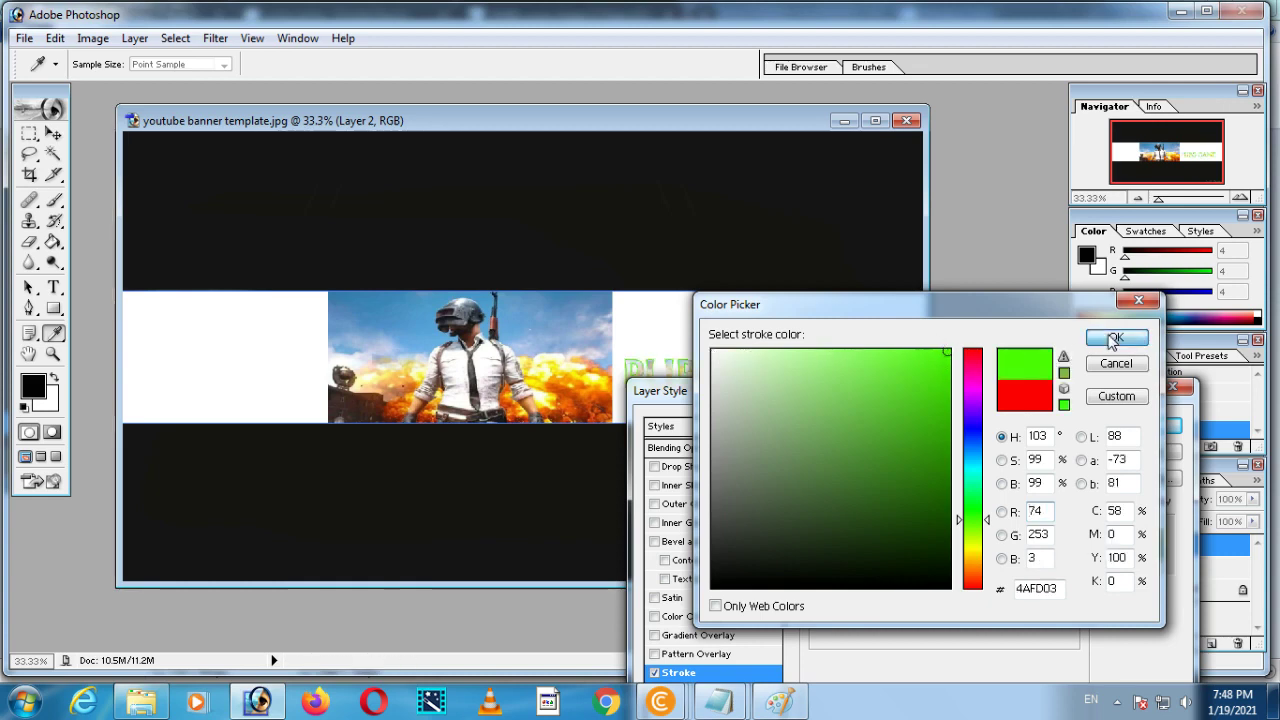
Change the lettering's stroke colour to blue (2003FD) and apply the layer style
left_click(862, 560)
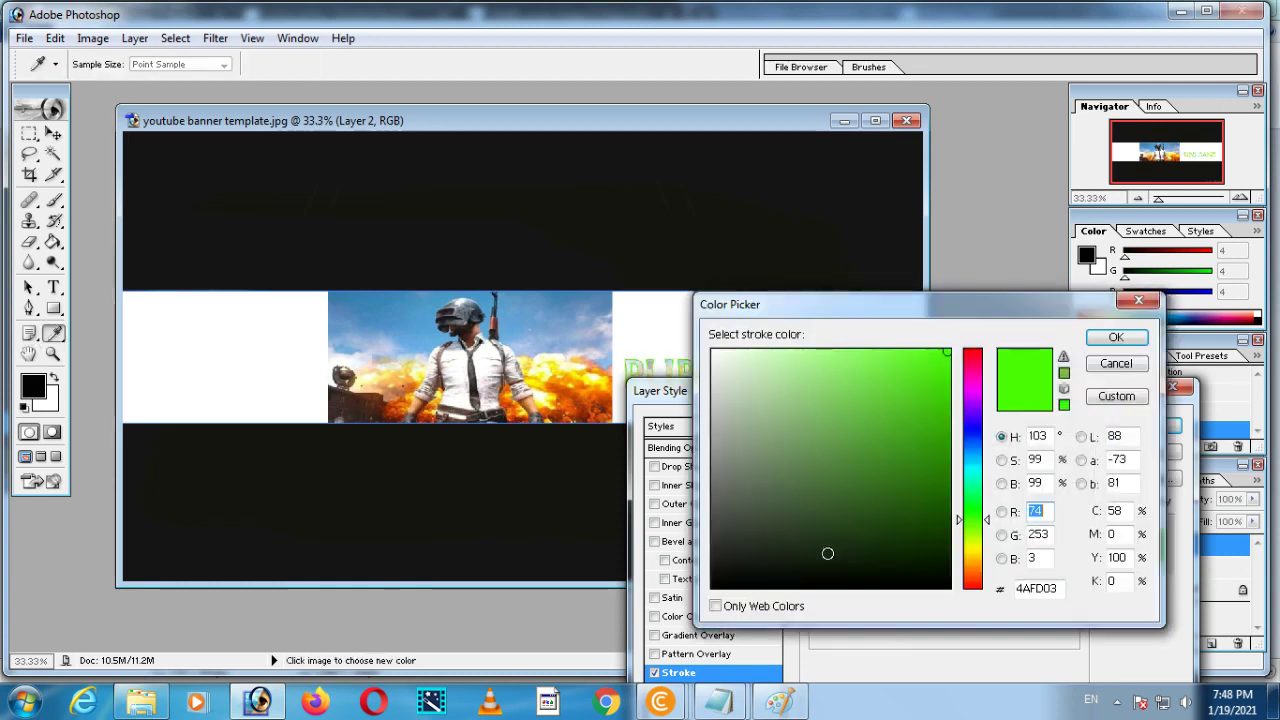
left_click(977, 425)
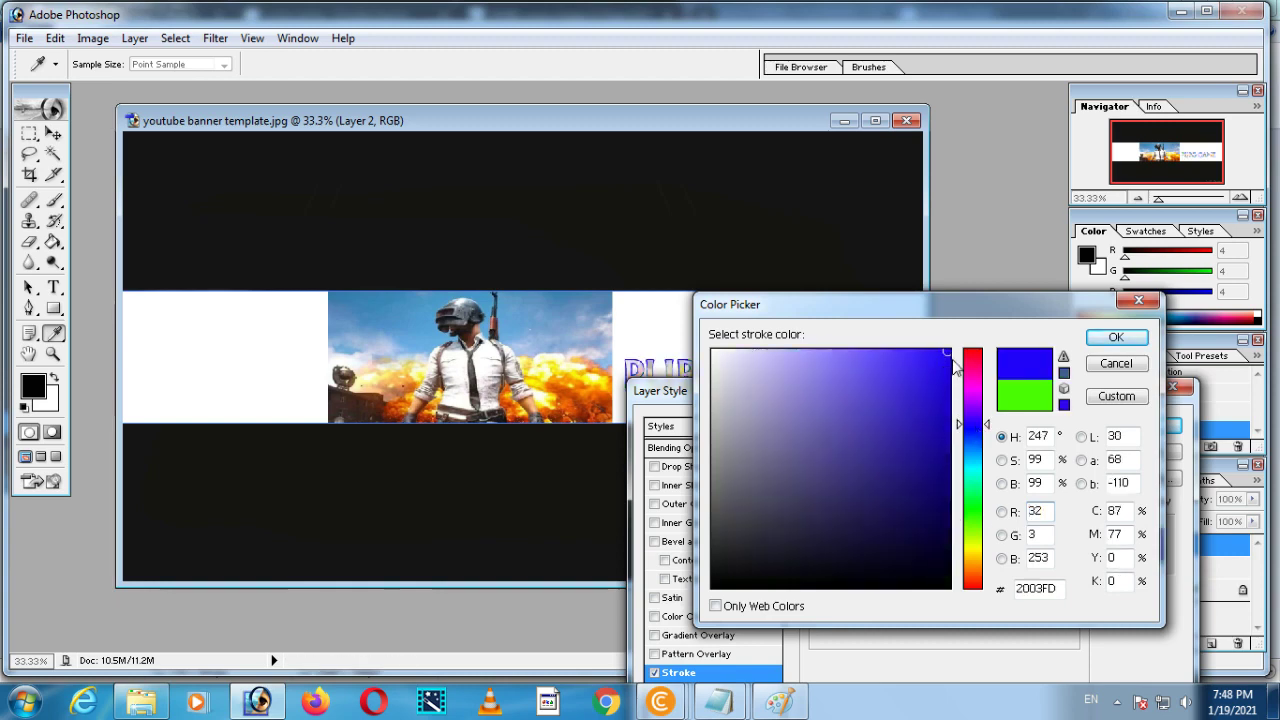
left_click(1118, 340)
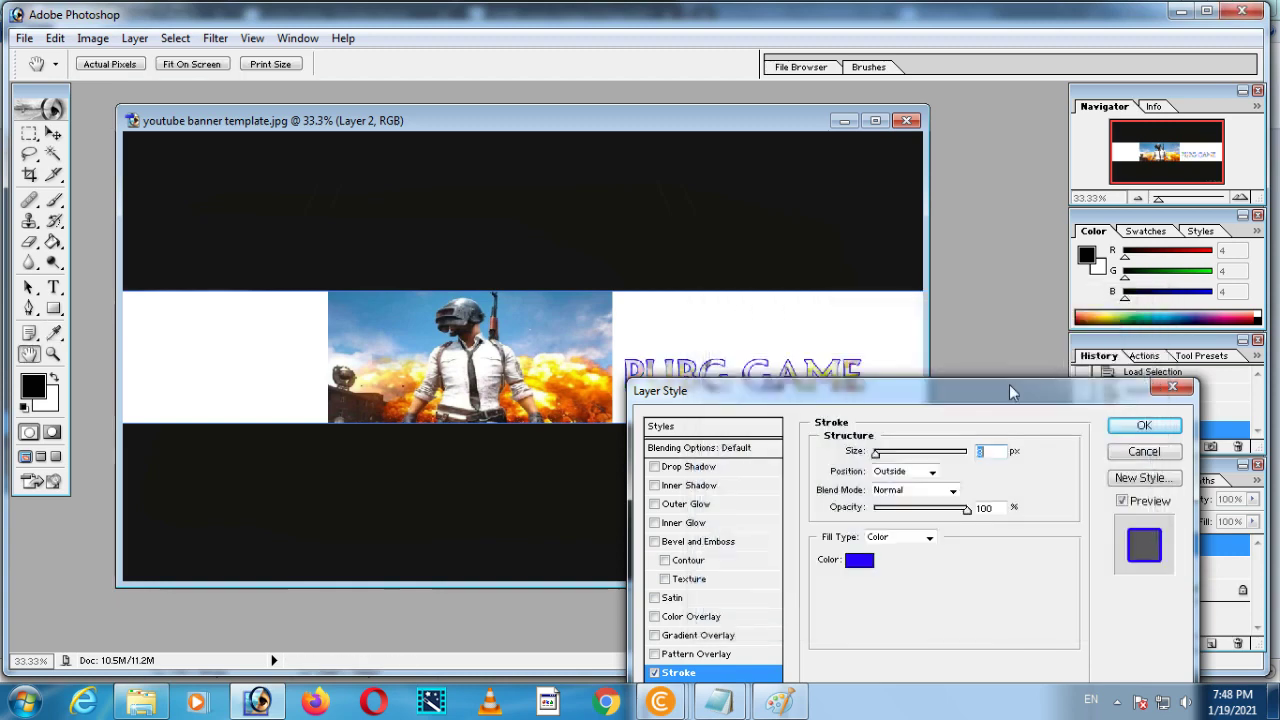
left_click(1143, 427)
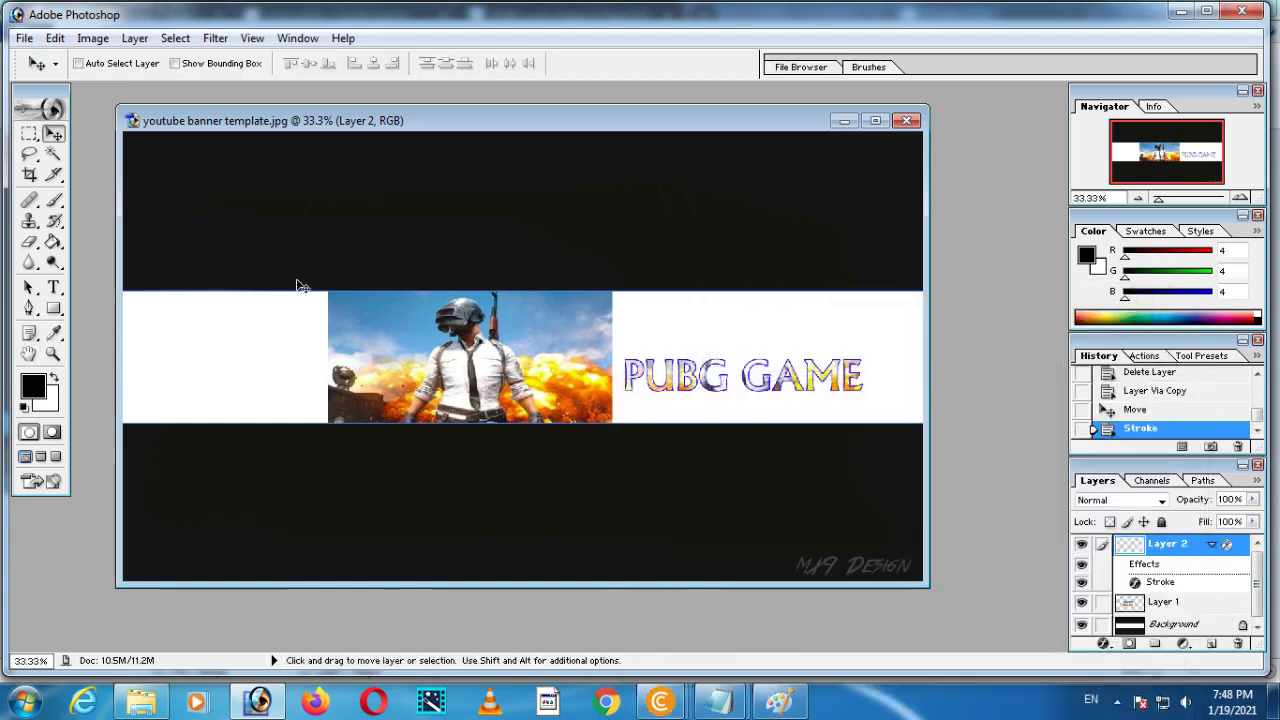
Move the PUBG GAME lettering to the upper part of the white strip and scale it proportionally to 121.5%
left_click_drag(683, 373, 687, 327)
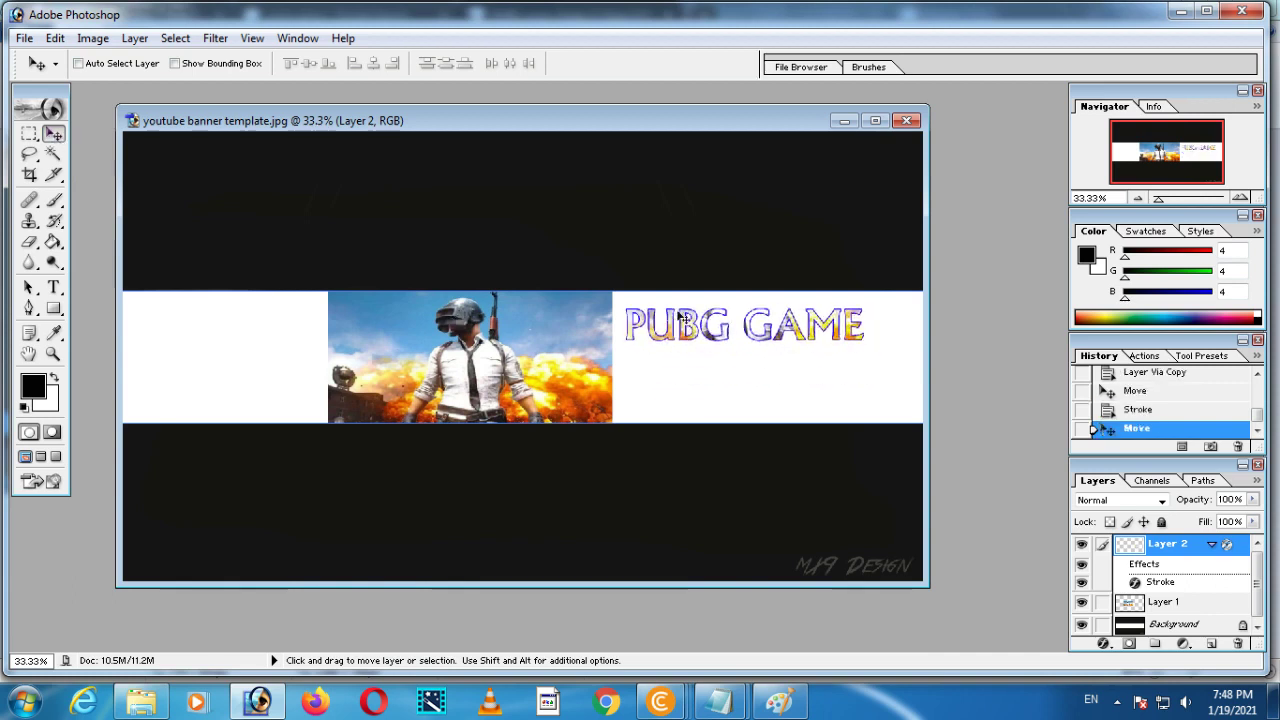
key("ctrl+t")
left_click_drag(862, 342, 903, 366)
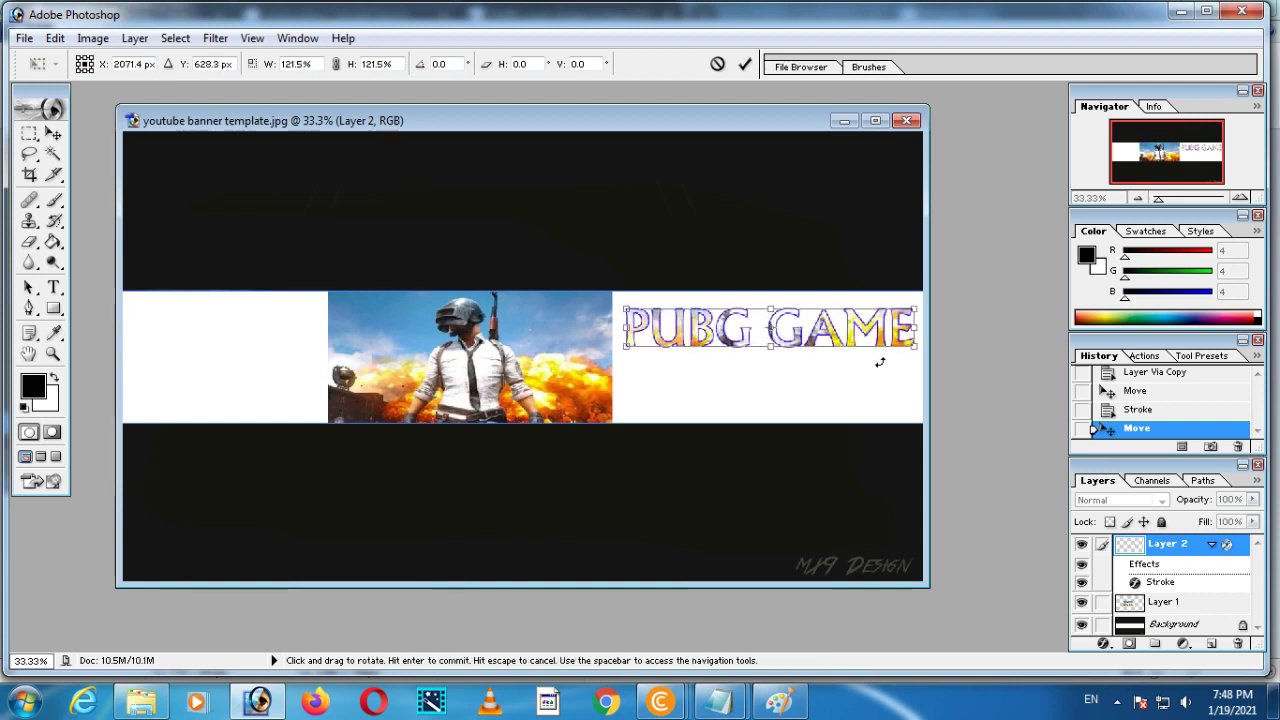
key("Return")
left_click_drag(789, 349, 783, 343)
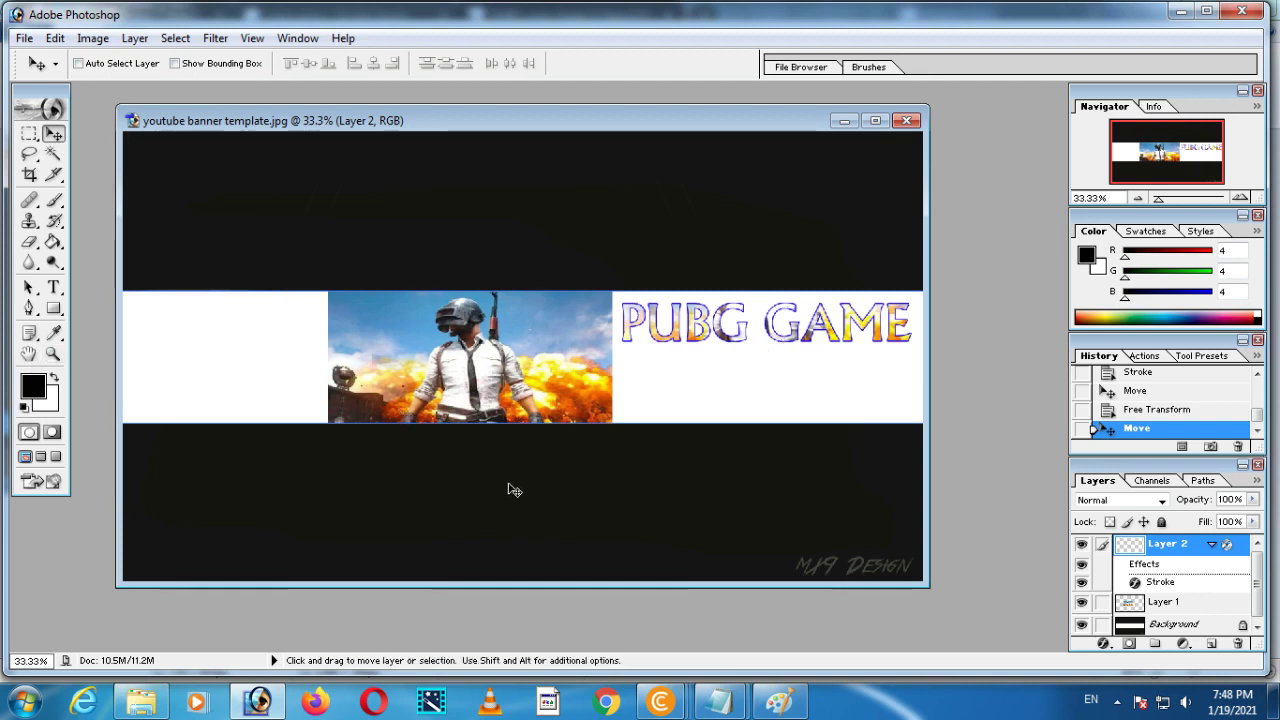
Switch to the browser, search Google Images for "LIVE" and look through the results for a suitable logo
mouse_move(660, 702)
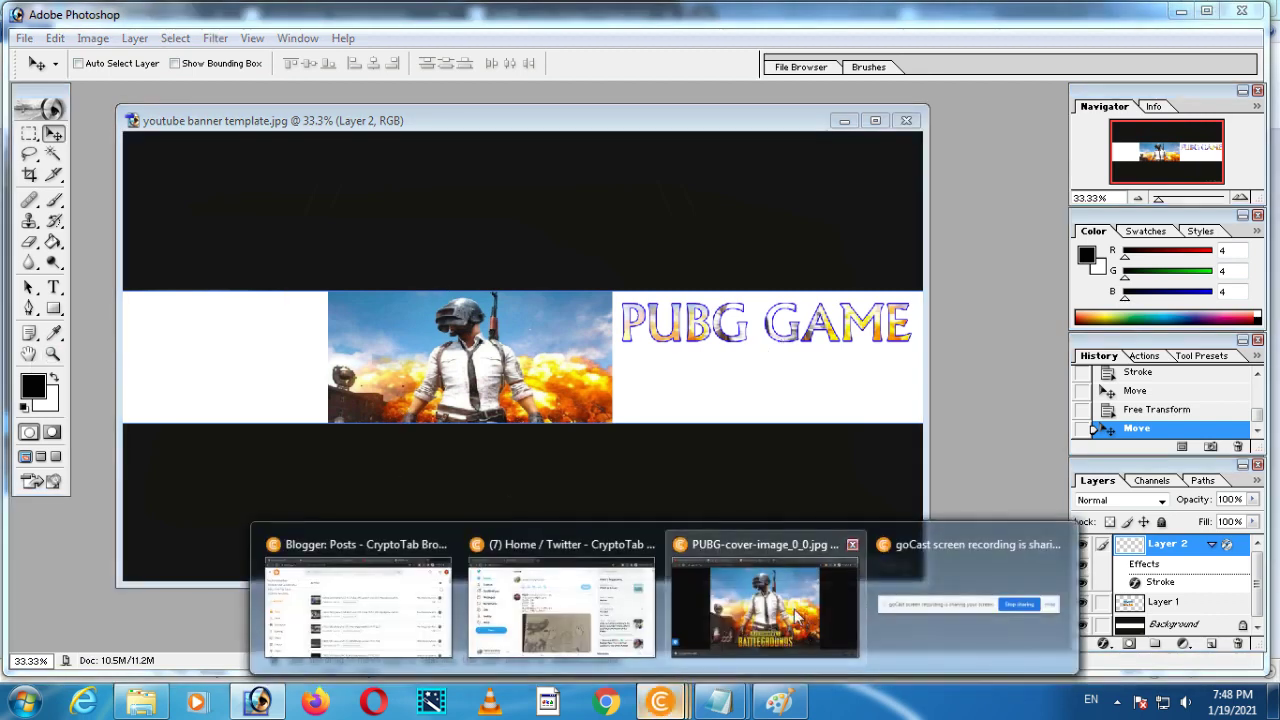
left_click(796, 617)
left_click(303, 10)
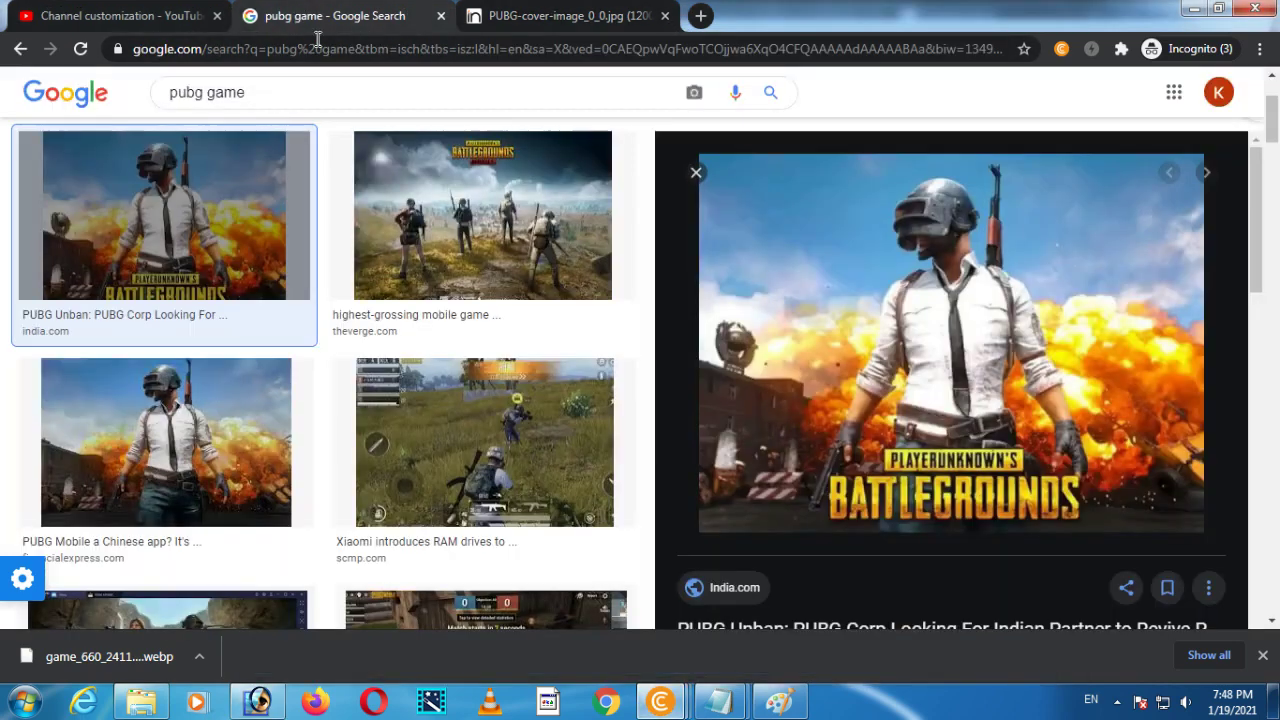
left_click_drag(256, 91, 102, 111)
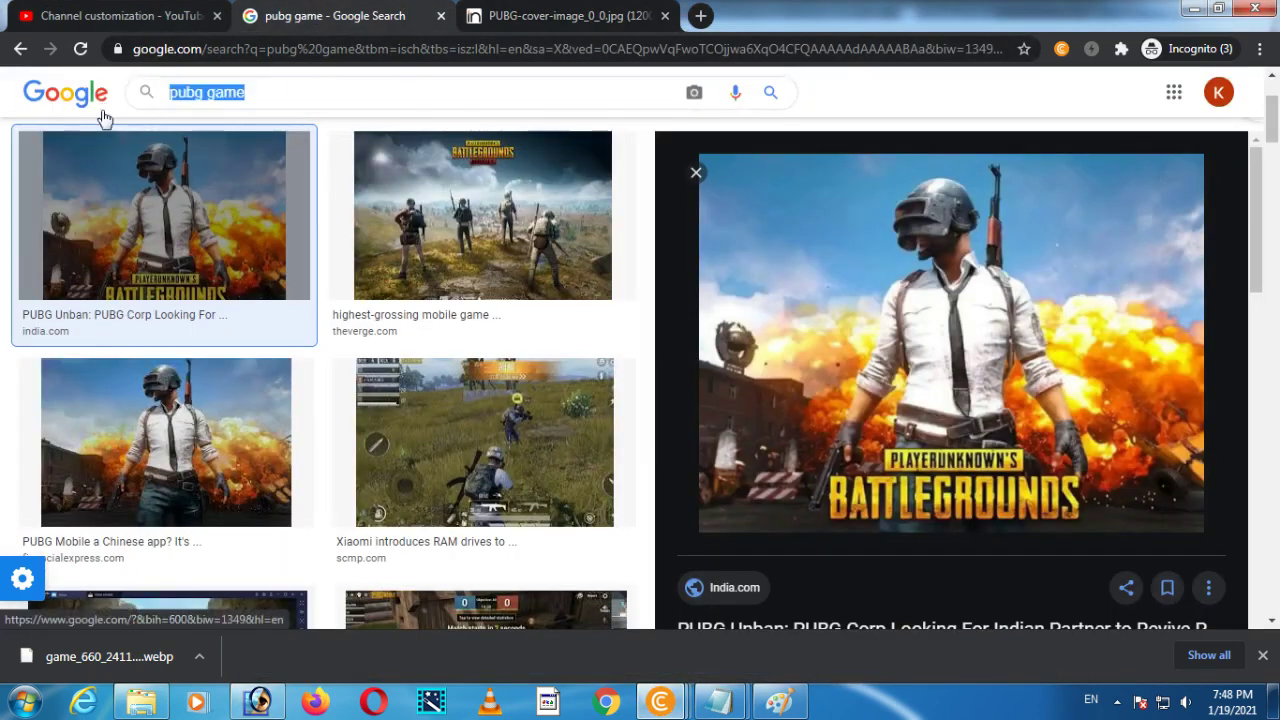
type("LIVE")
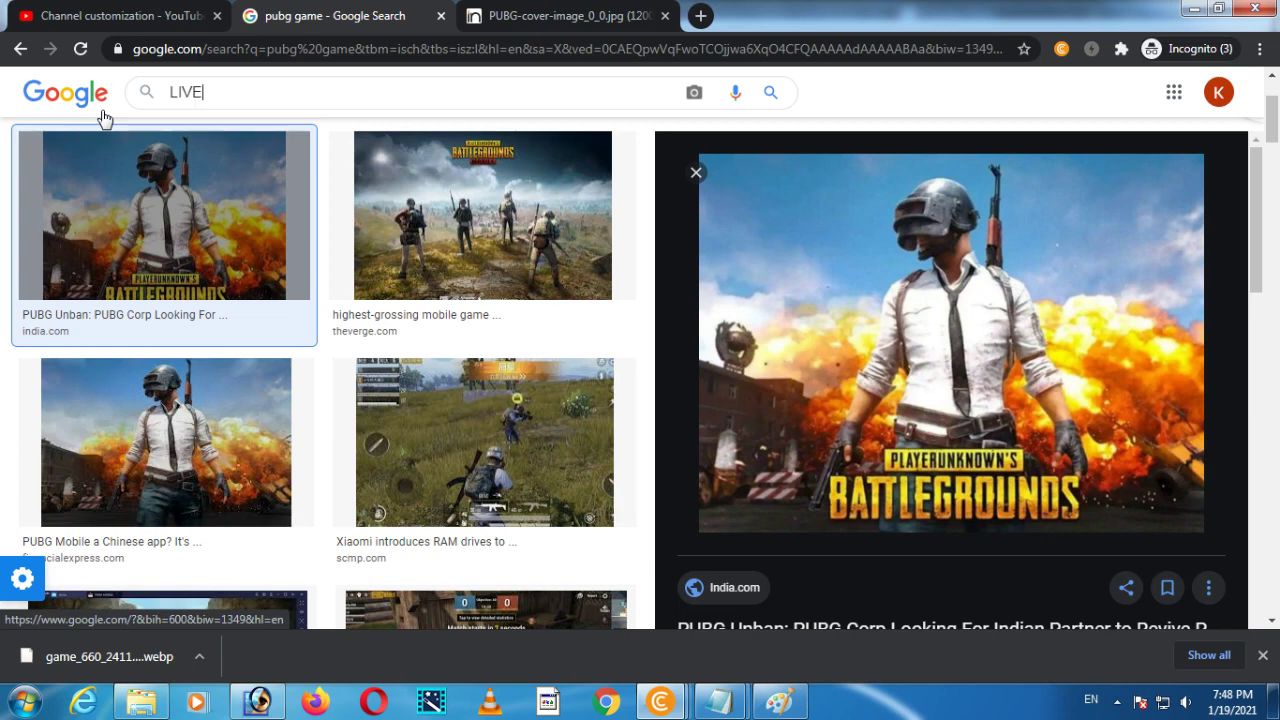
key("Return")
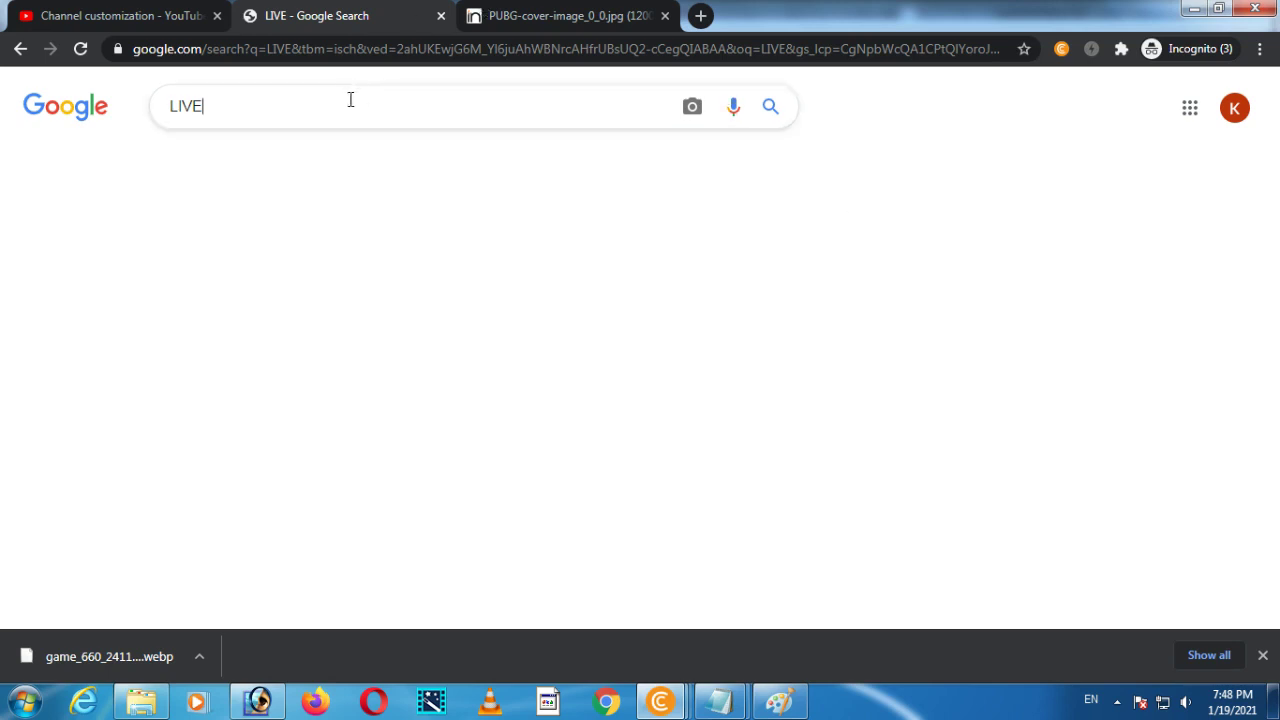
key("Return")
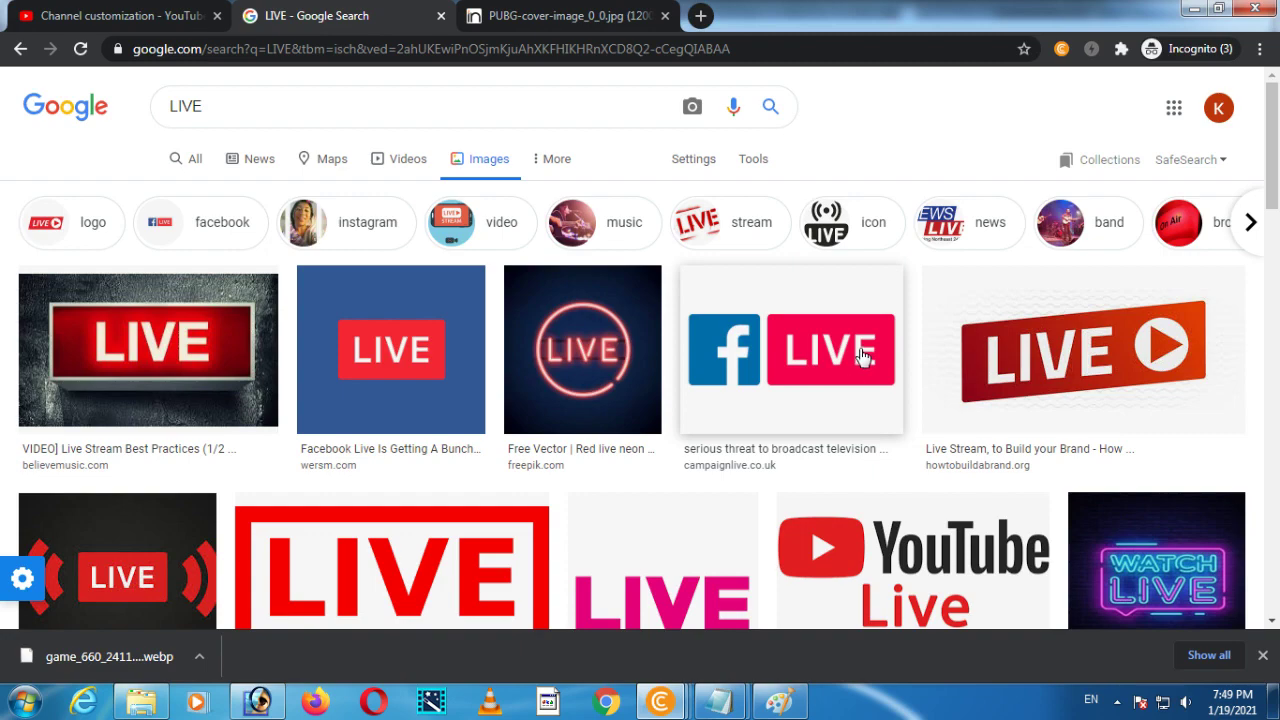
scroll(864, 371, "down", 1)
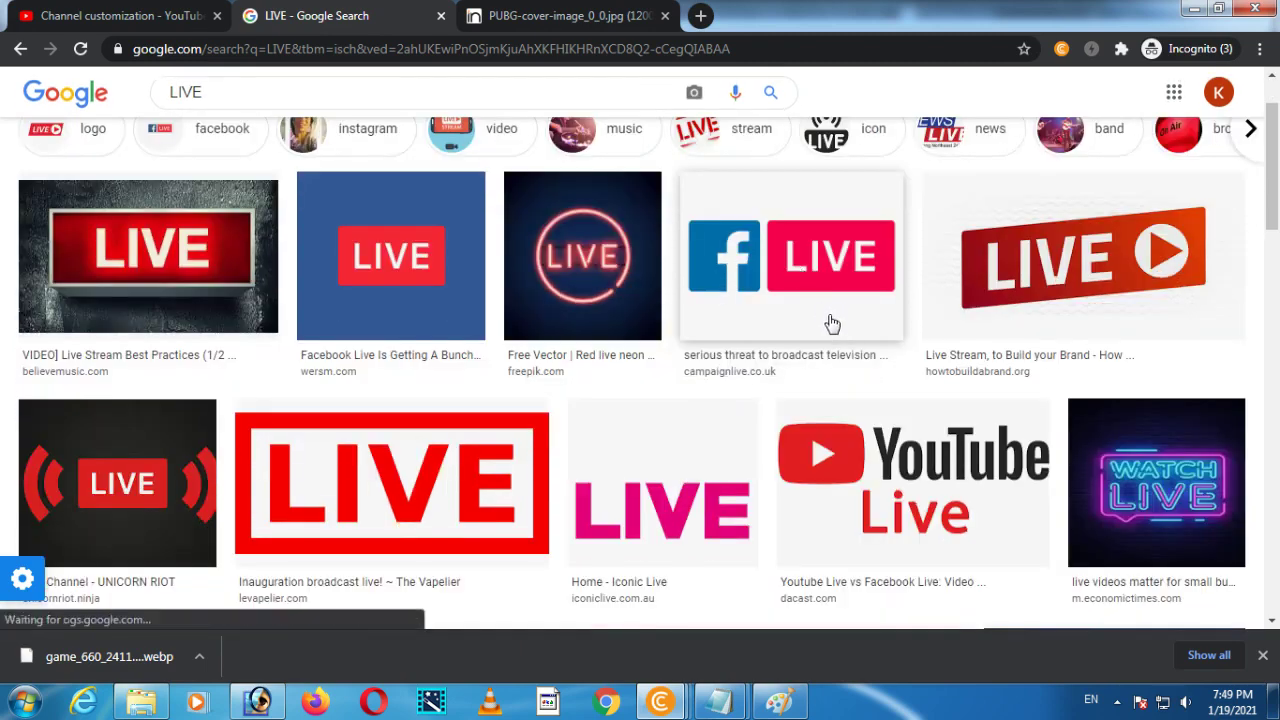
scroll(831, 323, "down", 2)
scroll(851, 362, "down", 1)
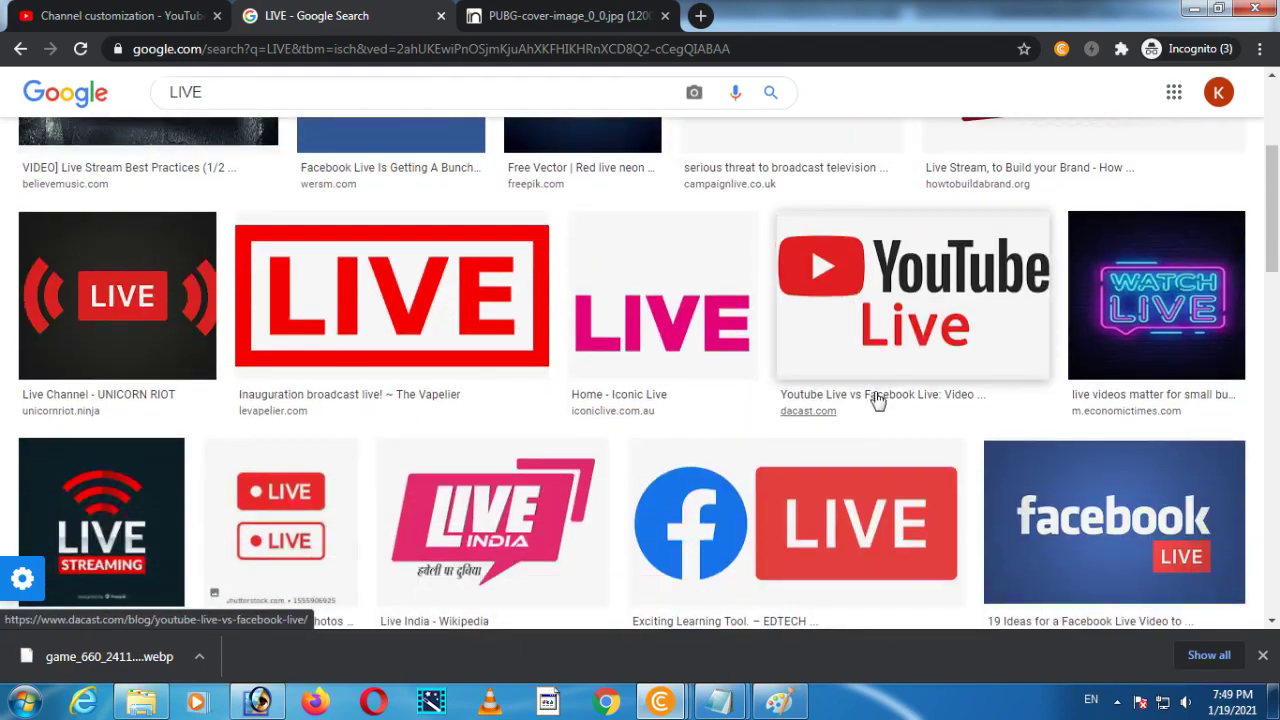
scroll(872, 400, "up", 4)
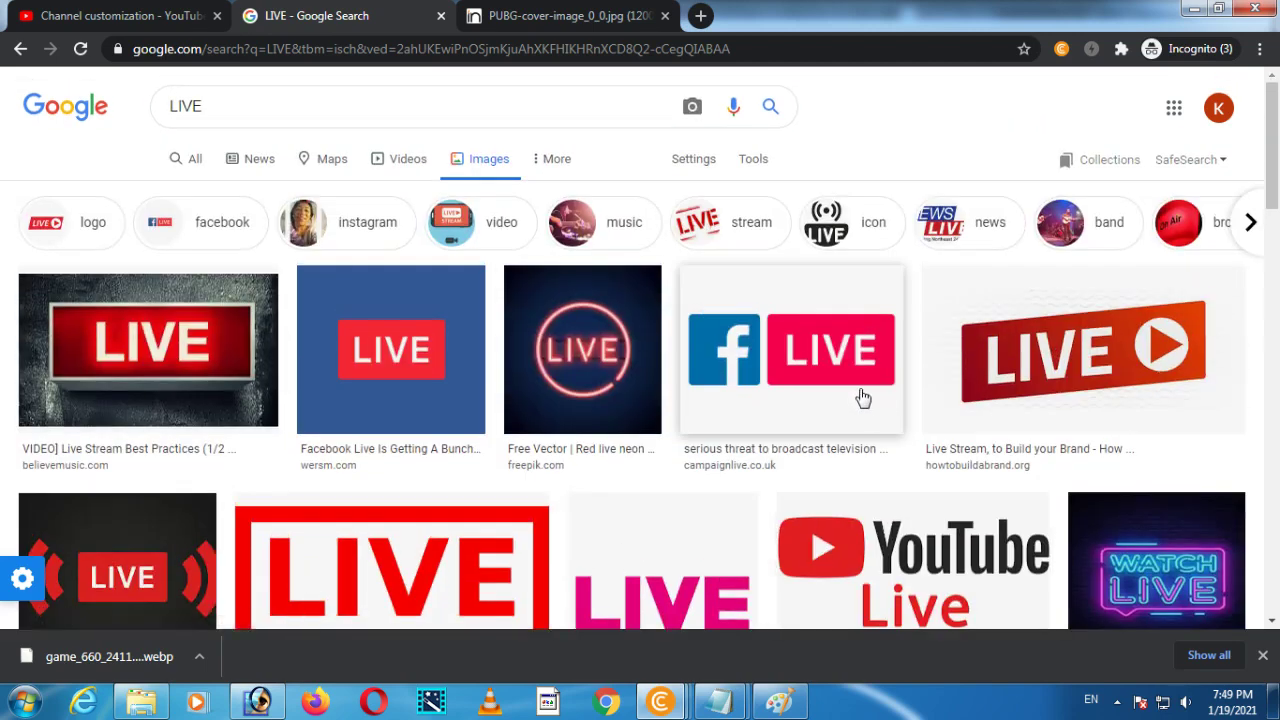
Search Google Images for "LIVE PNG" and open the Pngtree LIVE icon with the red camera outline in its own tab
left_click(217, 111)
type("PNG")
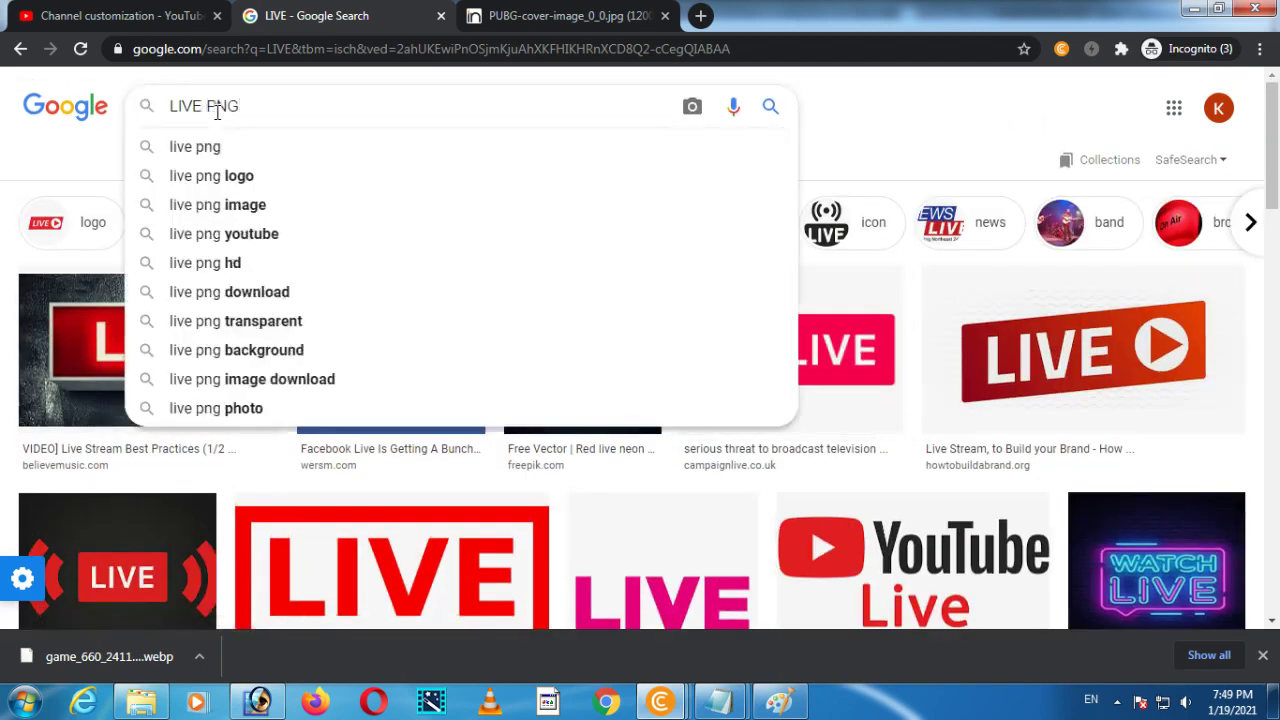
key("Return")
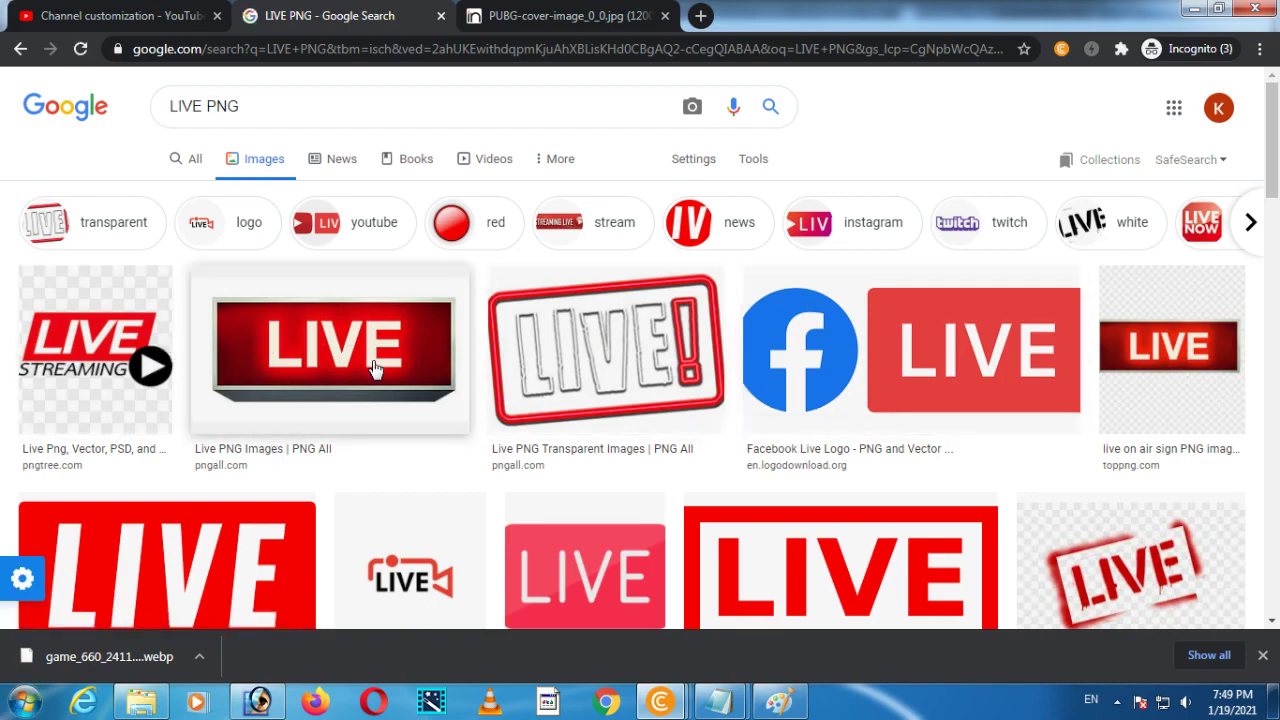
scroll(800, 460, "down", 2)
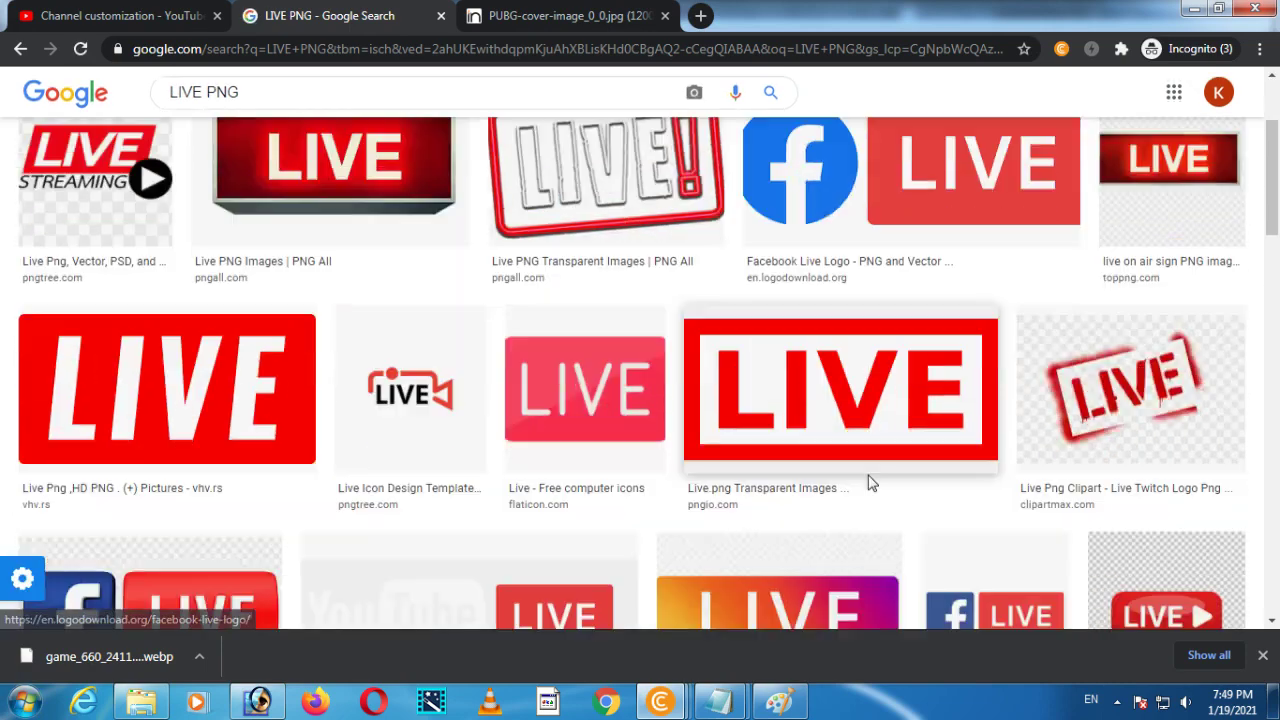
left_click(418, 388)
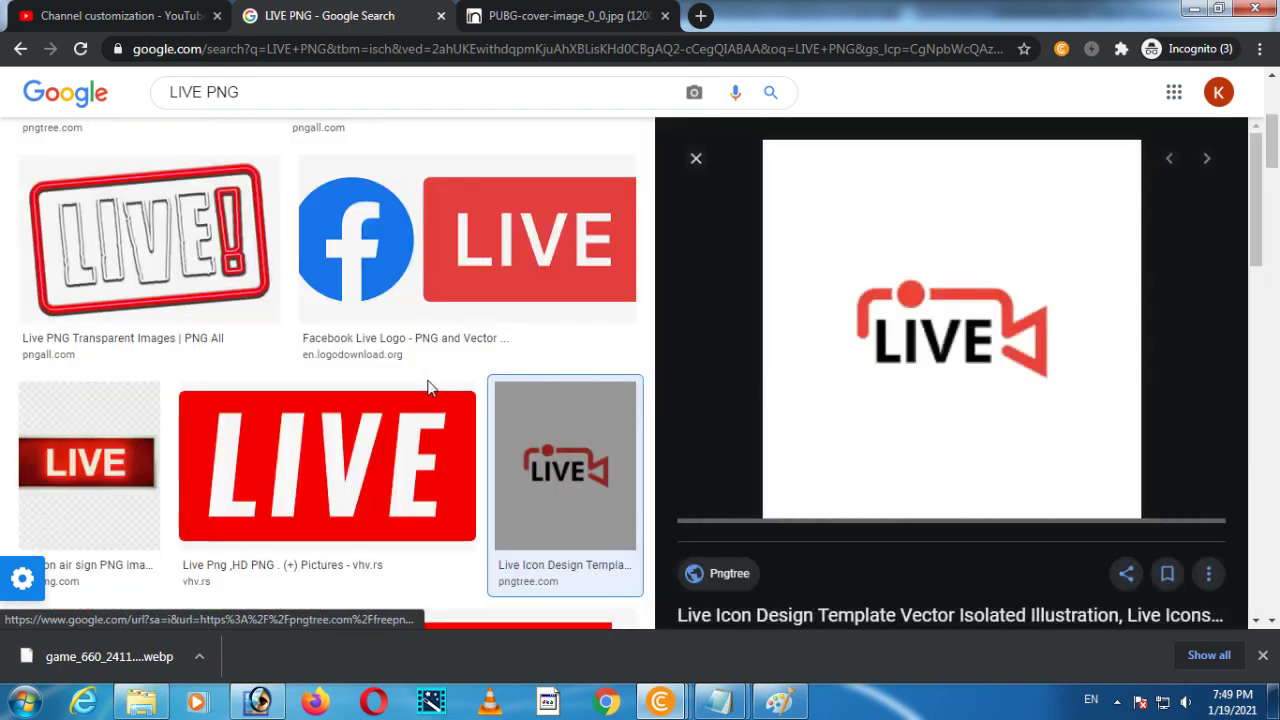
right_click(935, 345)
left_click(1045, 486)
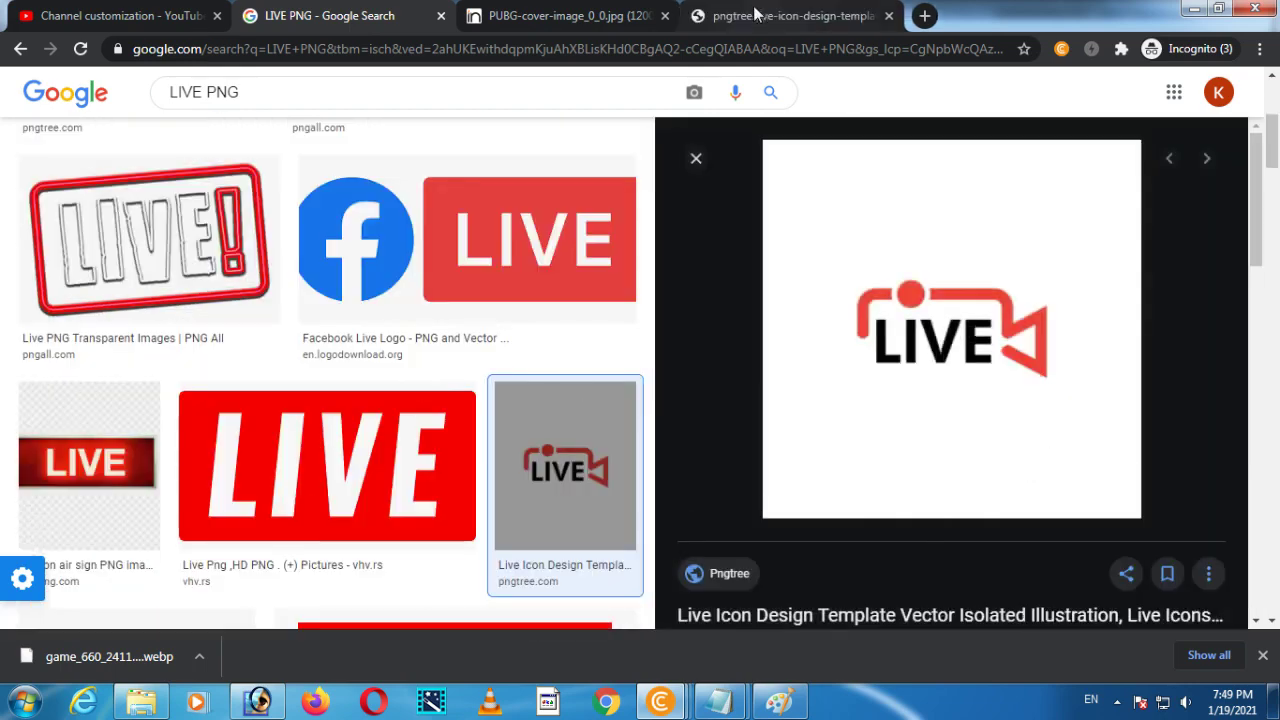
left_click(757, 15)
Save the LIVE icon as a JPEG image in the ttt folder under its suggested name
right_click(640, 361)
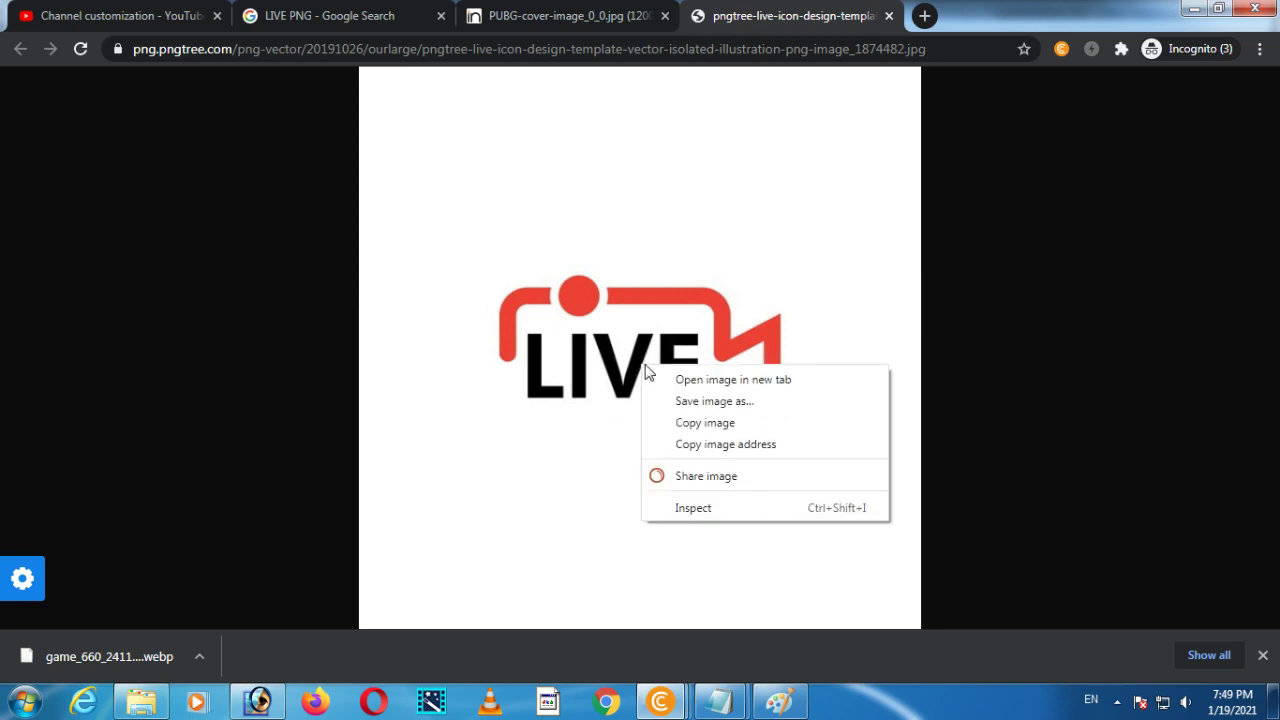
left_click(733, 403)
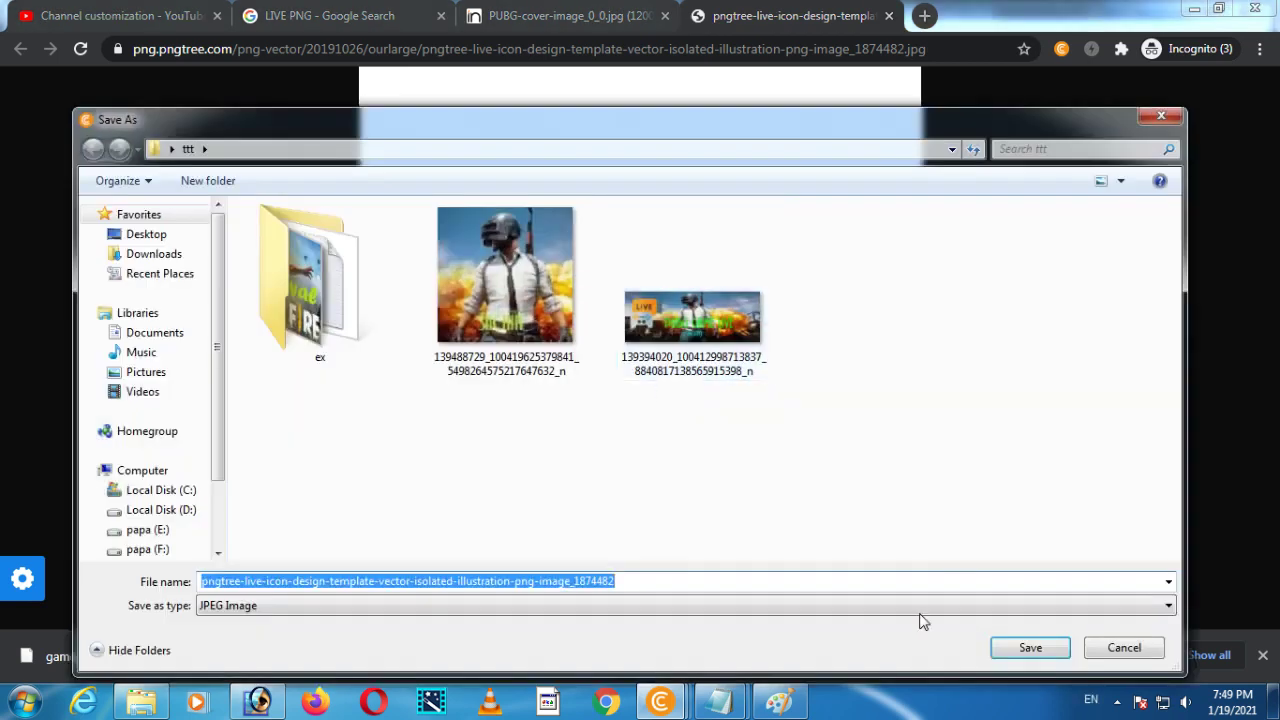
left_click(1030, 648)
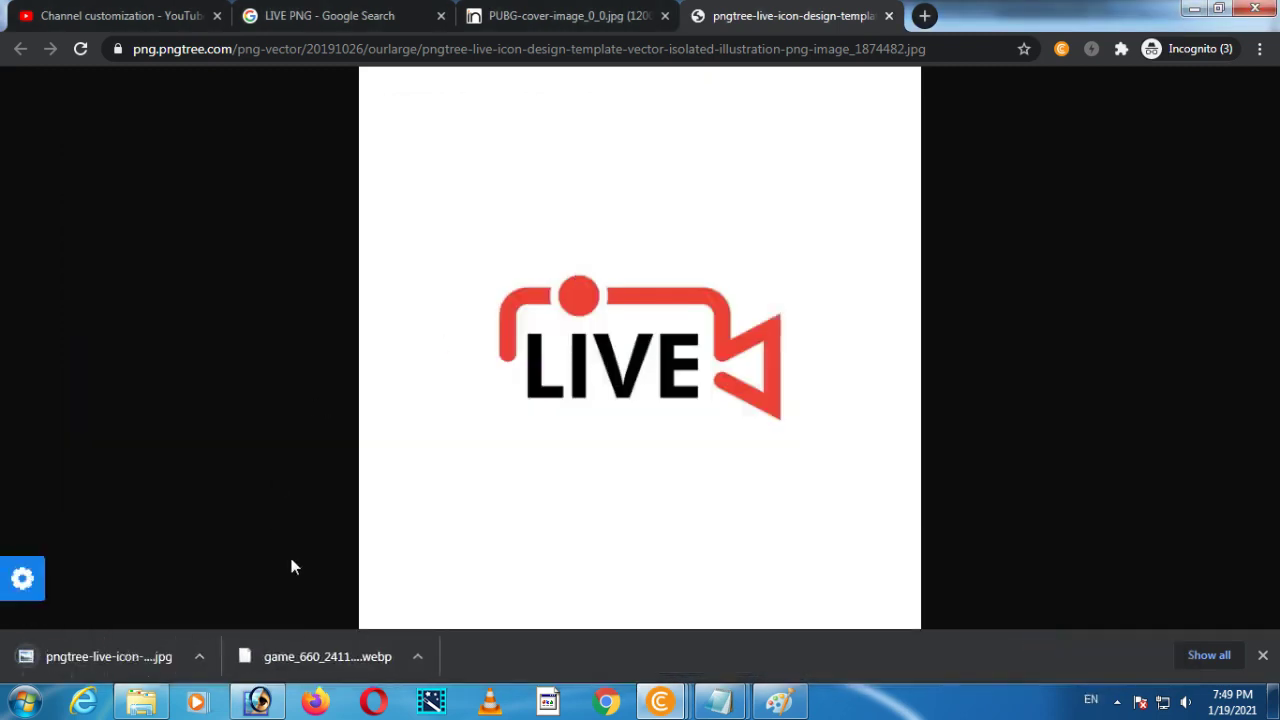
Switch to Photoshop and open the saved pngtree LIVE icon image from the ttt folder
left_click(258, 700)
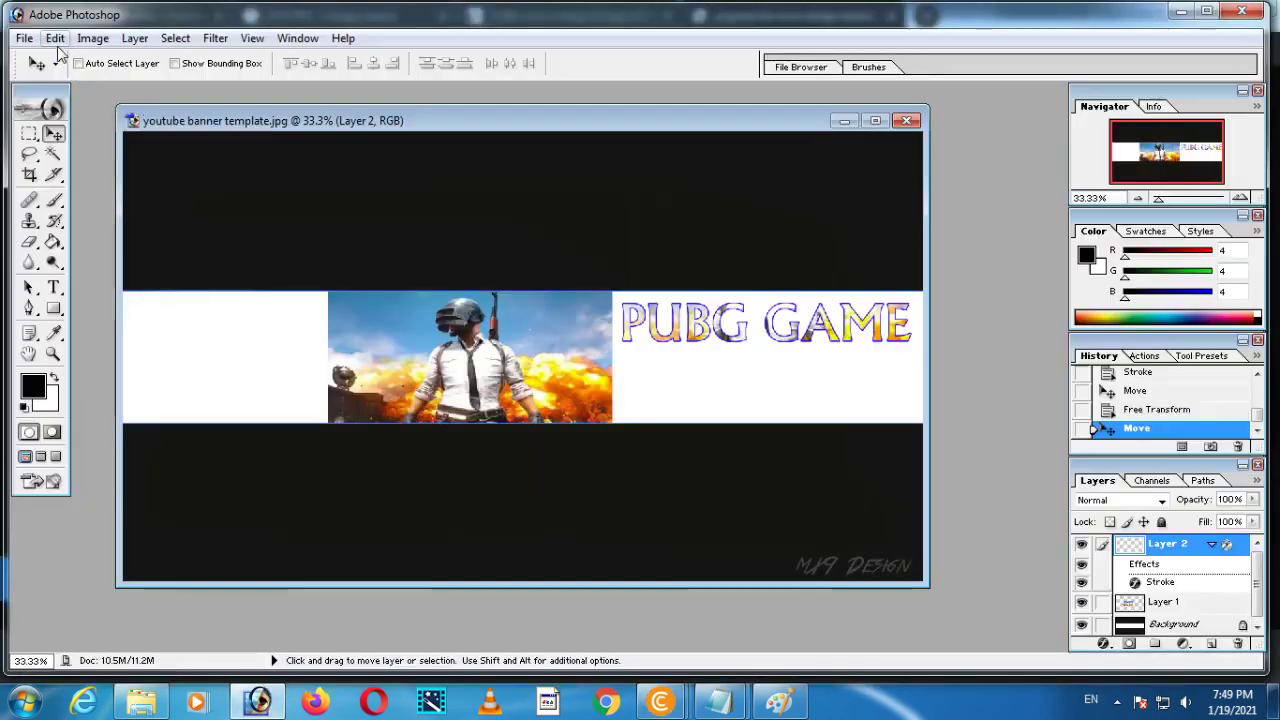
left_click(24, 38)
left_click(40, 80)
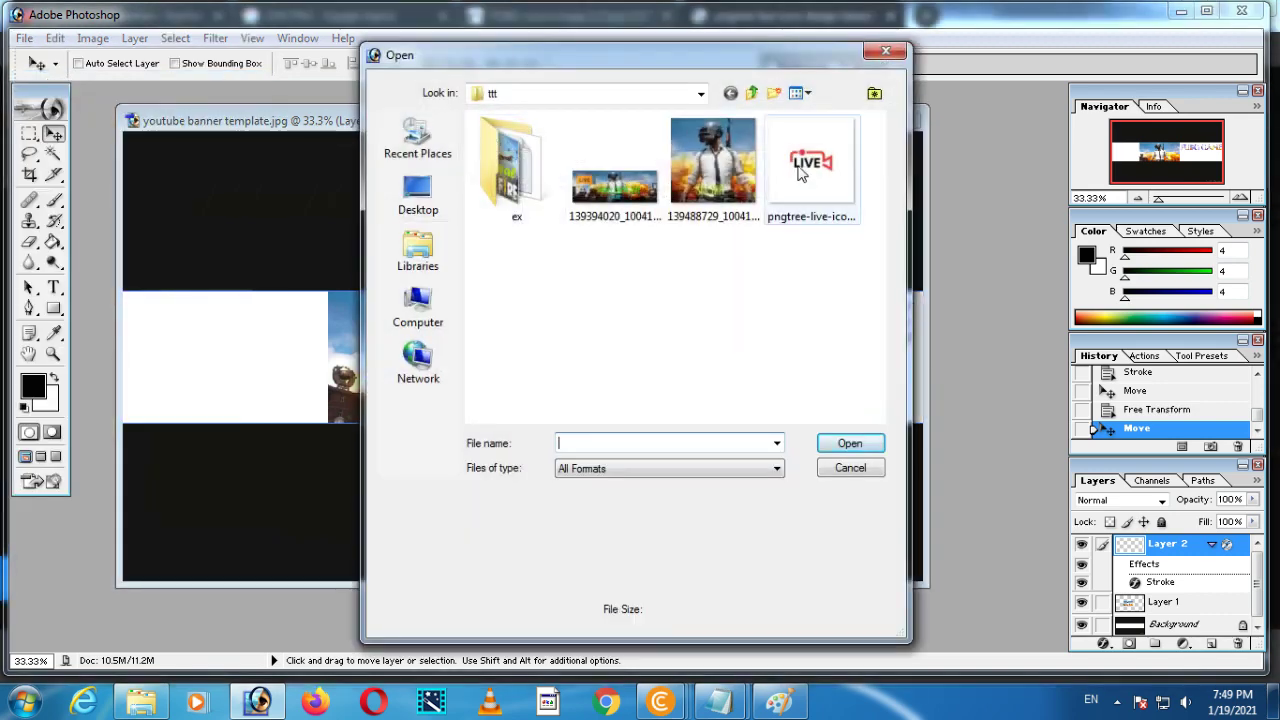
left_click(800, 170)
double_click(800, 170)
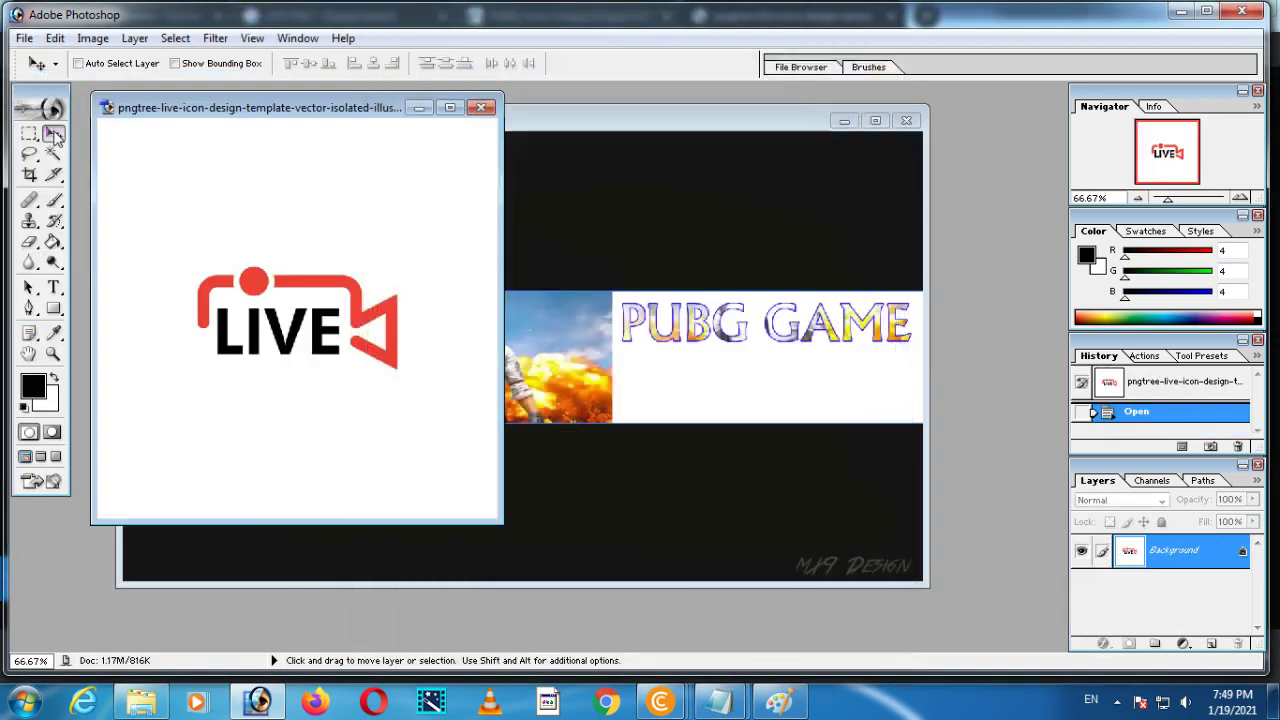
Copy a rectangular selection tightly around the LIVE logo and paste it into the youtube banner template
key("m")
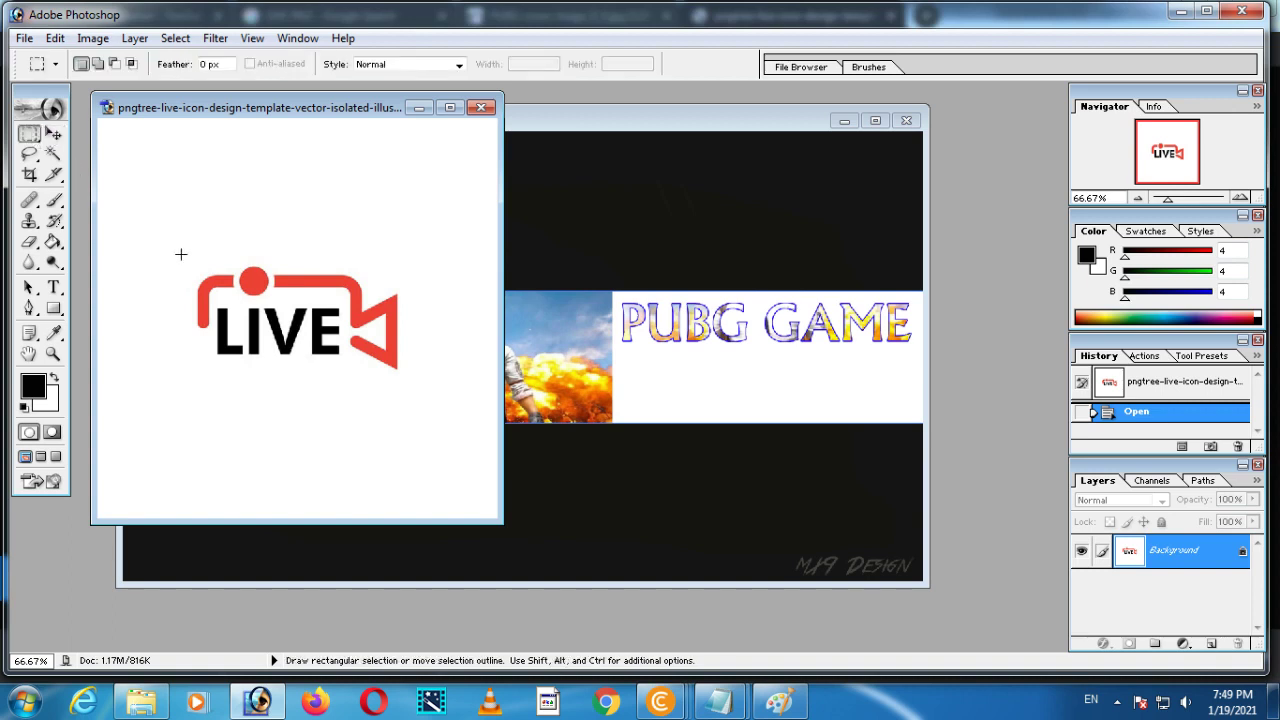
left_click_drag(362, 380, 417, 383)
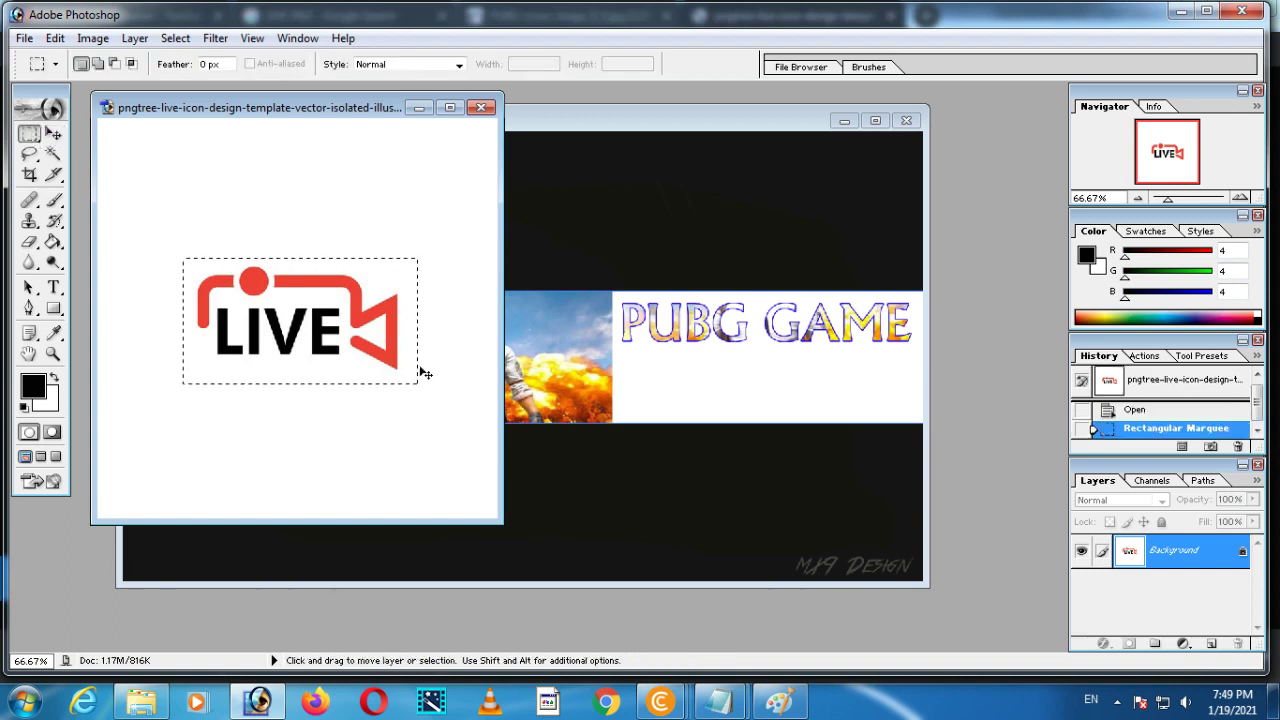
key("ctrl+c")
left_click(664, 216)
key("ctrl+v")
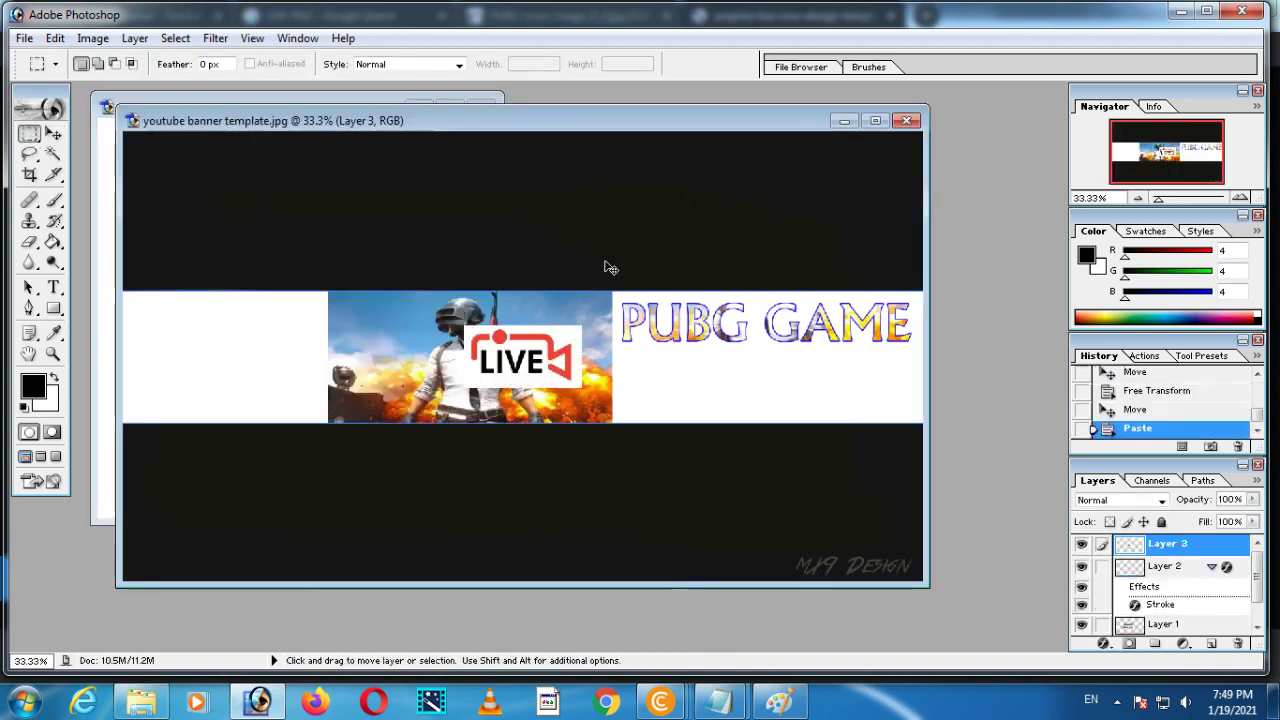
Move the pasted LIVE logo directly below the "PUBG GAME" lettering and enlarge it down to the white strip's lower edge
left_click(55, 137)
left_click_drag(534, 350, 686, 373)
key("ctrl+t")
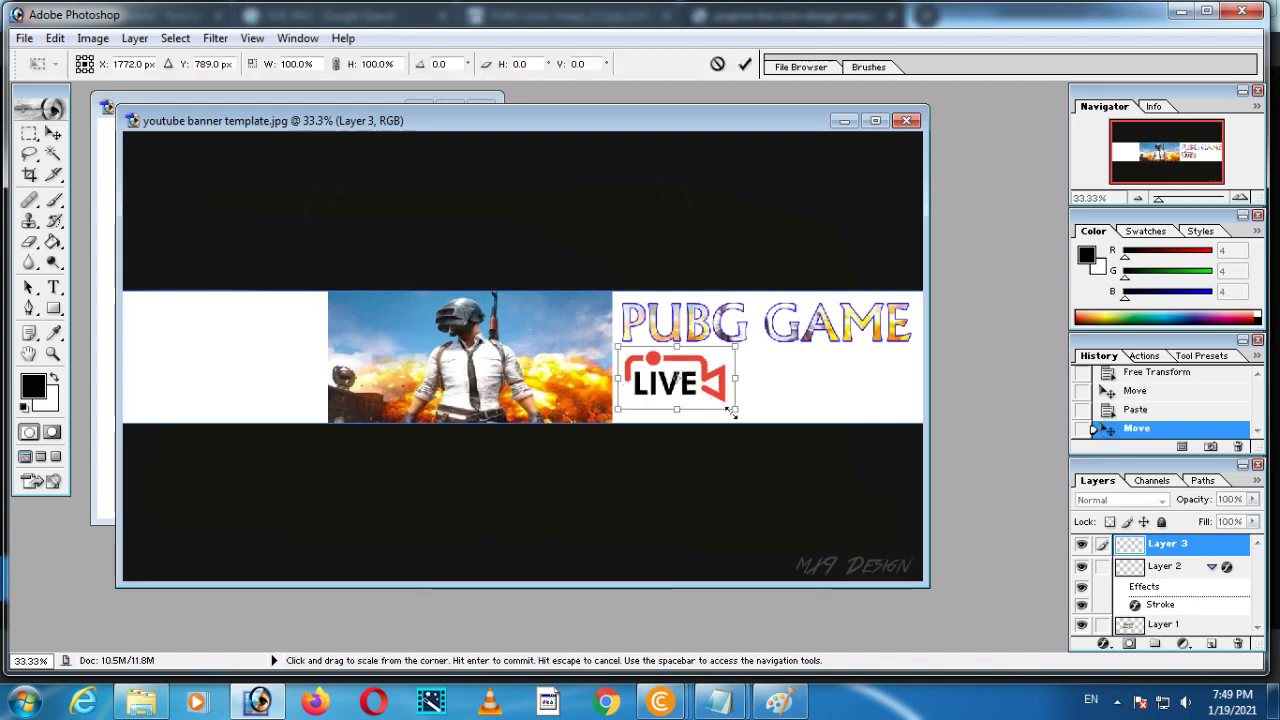
left_click_drag(737, 410, 772, 428)
key("Return")
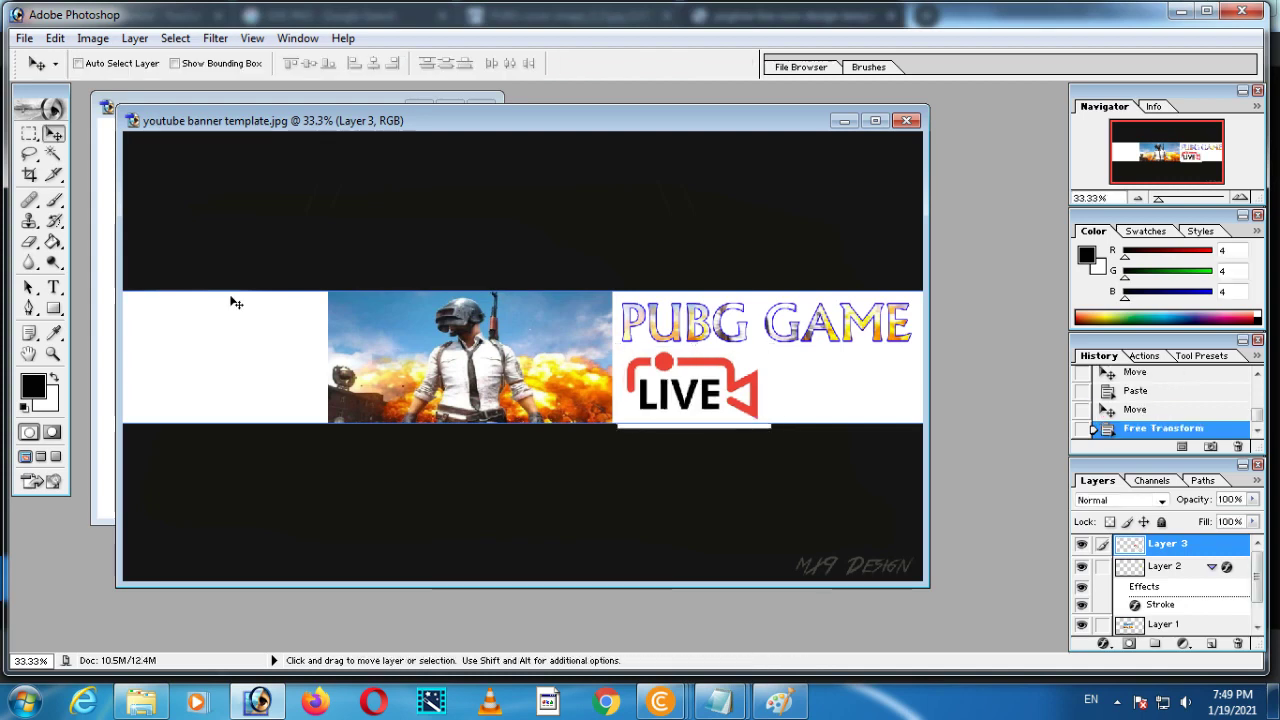
Delete the white background around the LIVE logo with the Magic Wand and clear the selection
left_click(53, 153)
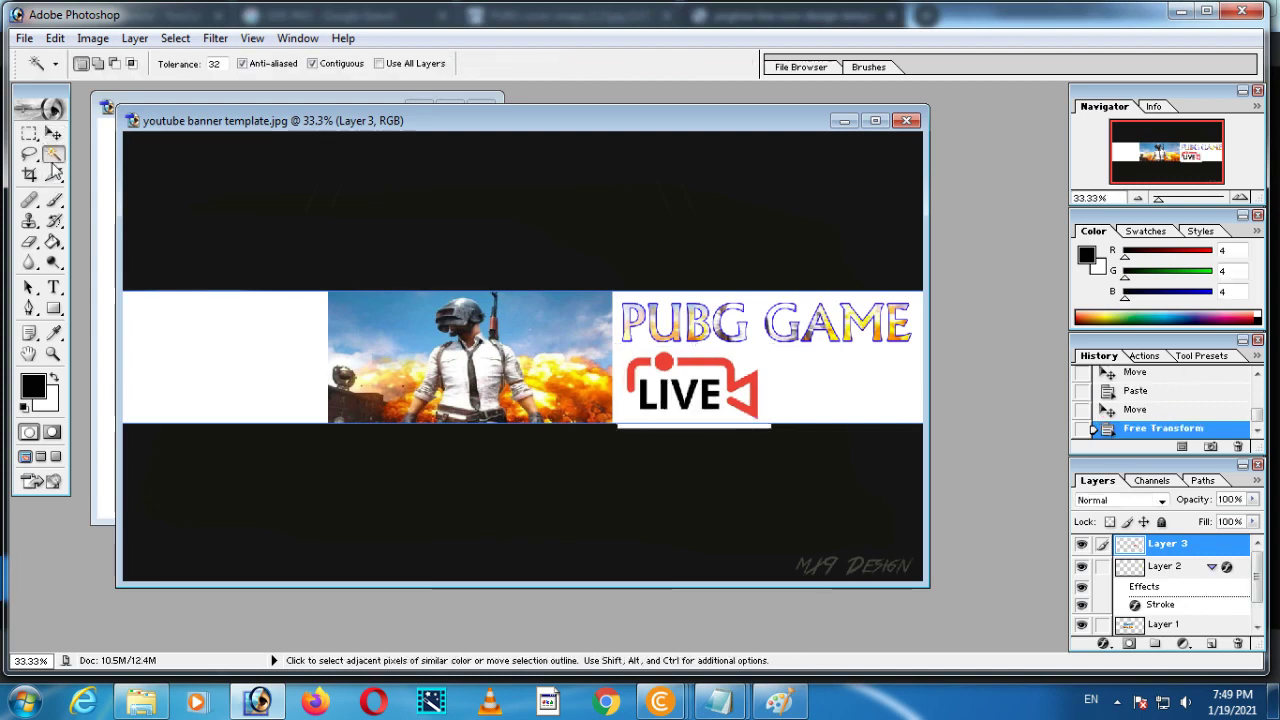
left_click(727, 418)
key("Delete")
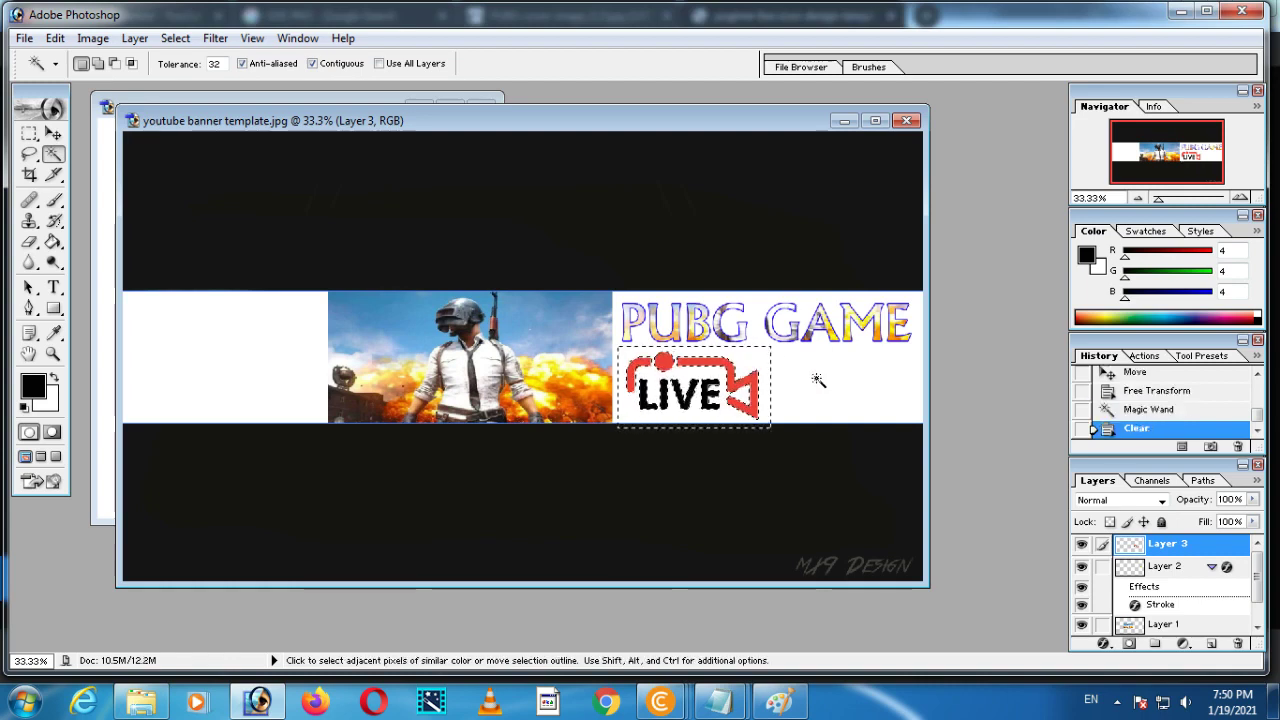
left_click(818, 381)
key("ctrl+d")
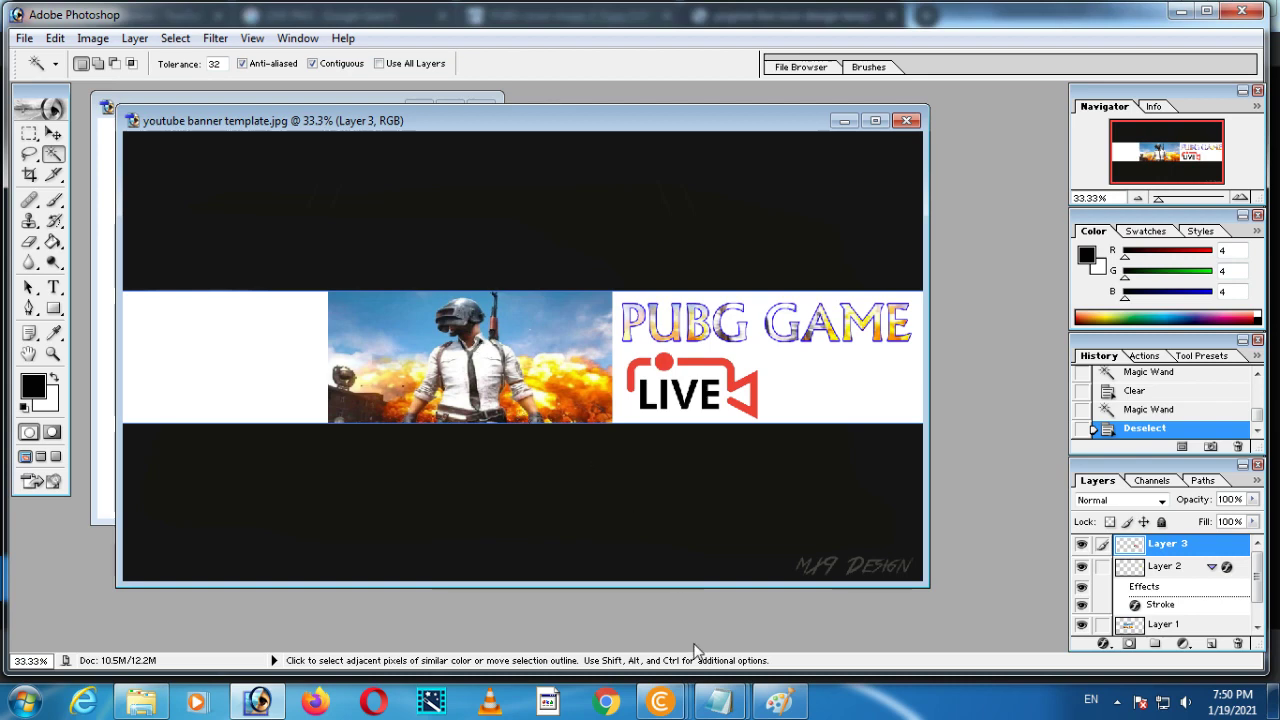
Switch to Chrome and search Google Images for the first name followed by "text"
mouse_move(662, 698)
left_click(780, 611)
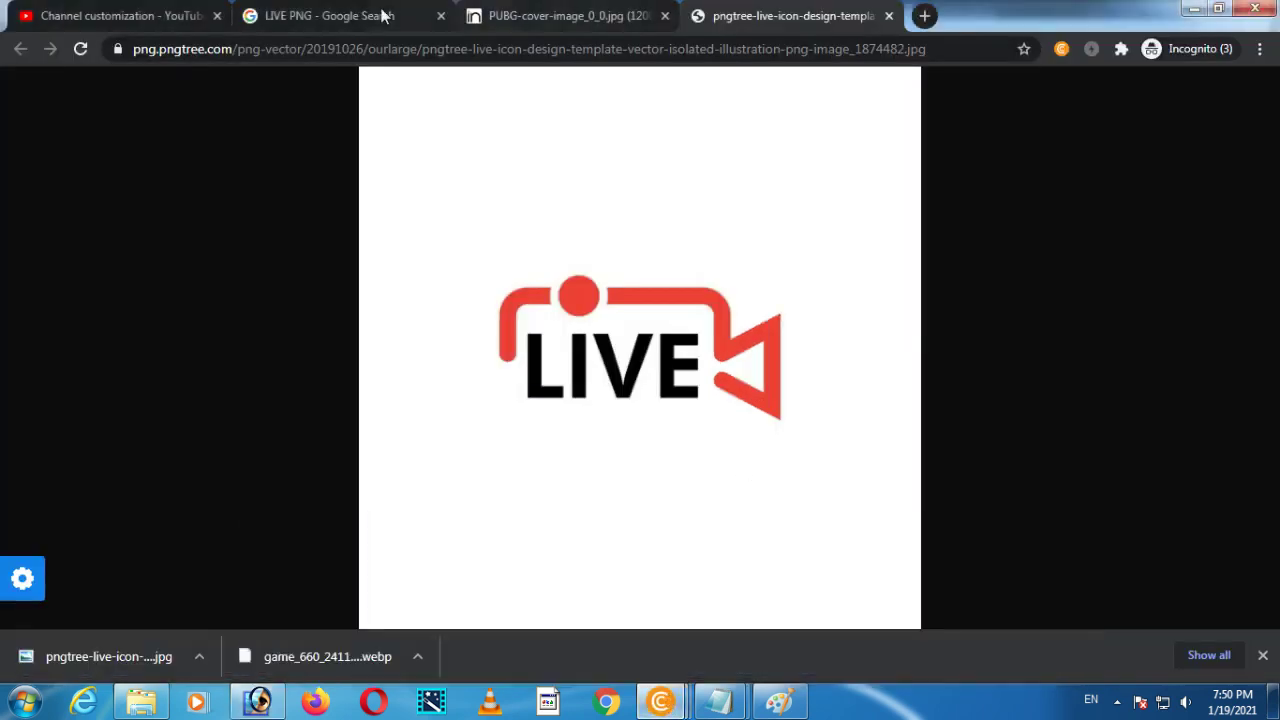
left_click(335, 15)
left_click_drag(255, 91, 5, 98)
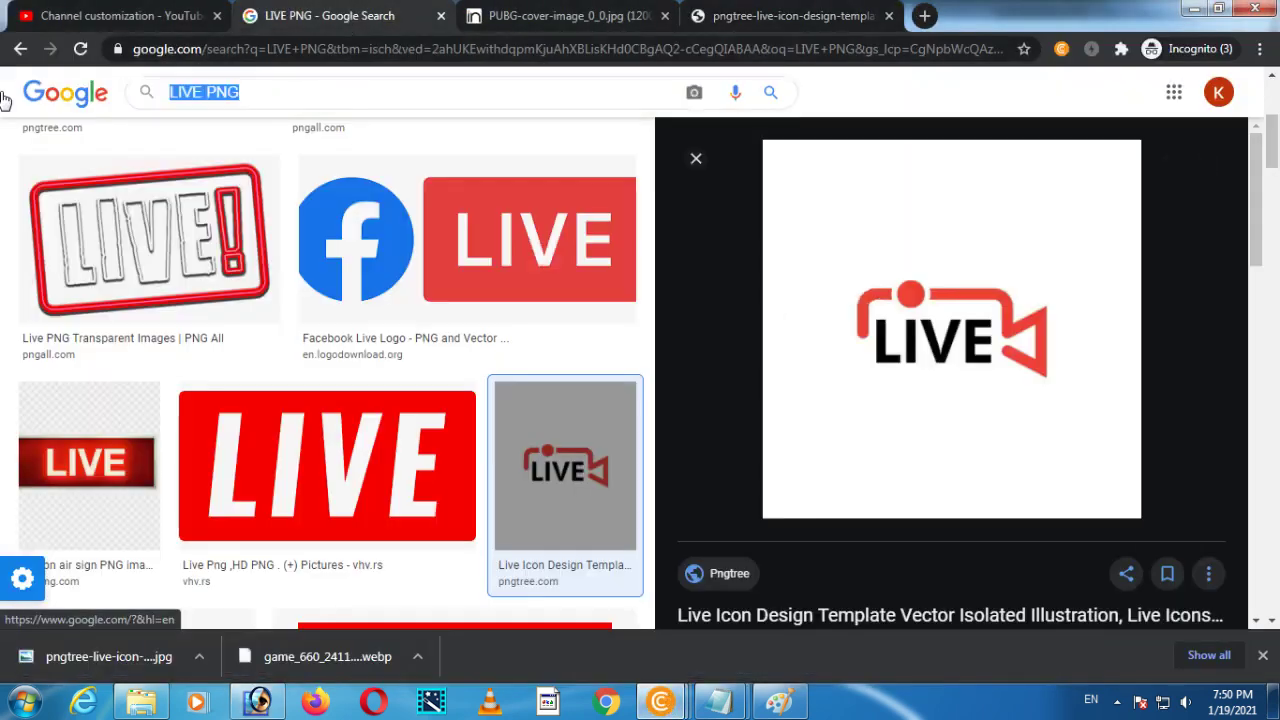
type("sachin")
key("Return")
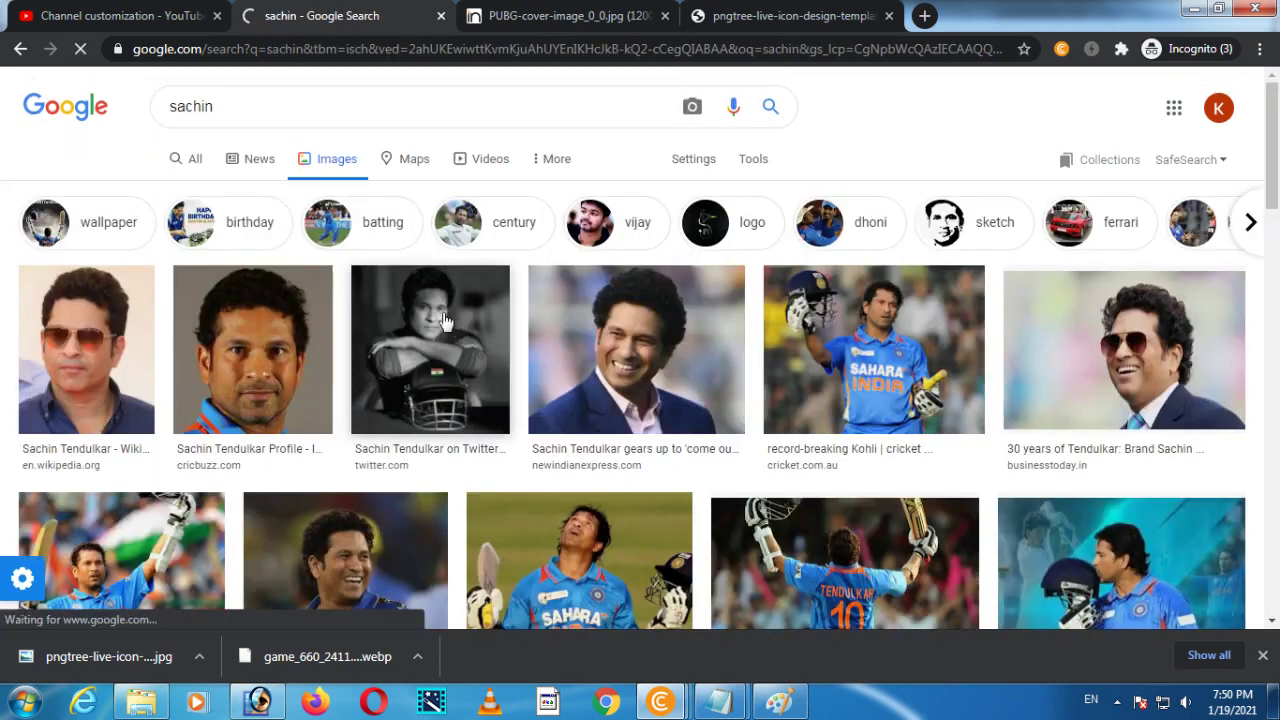
left_click(256, 108)
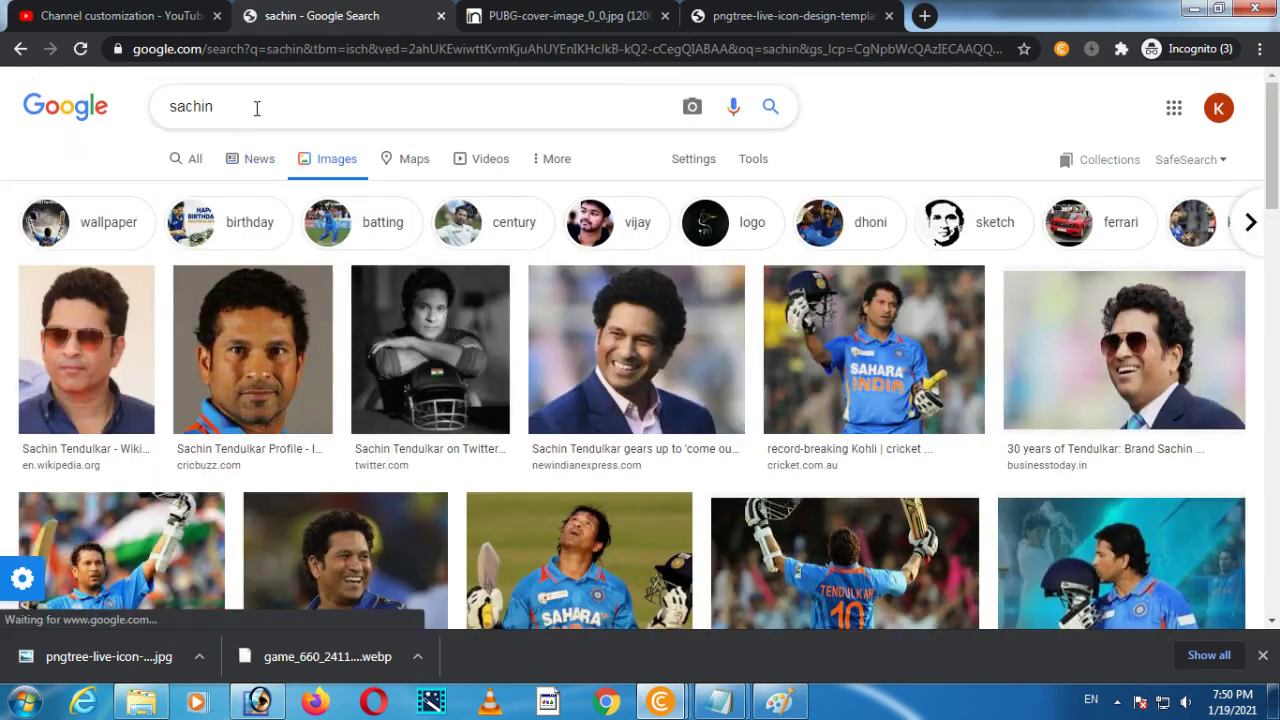
type("text")
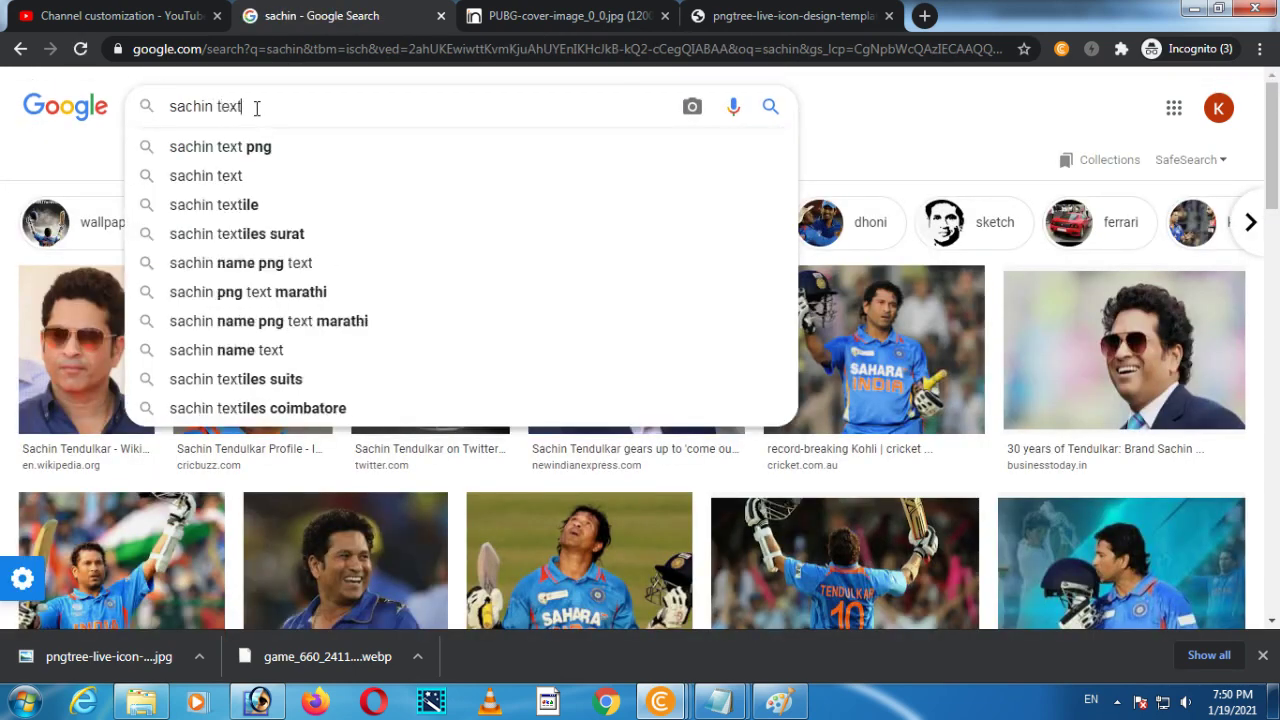
key("Return")
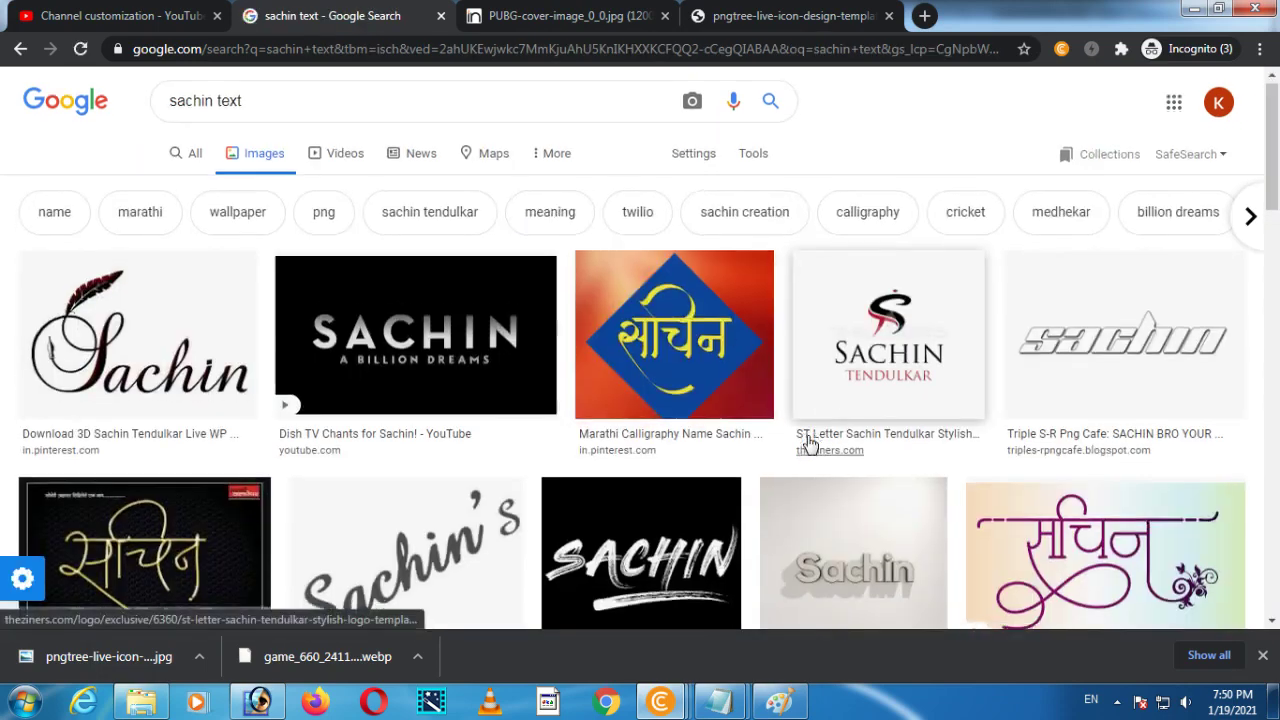
Find the Pinterest name lettering with the quill feather in the results and open that image in its own tab
scroll(859, 451, "down", 1)
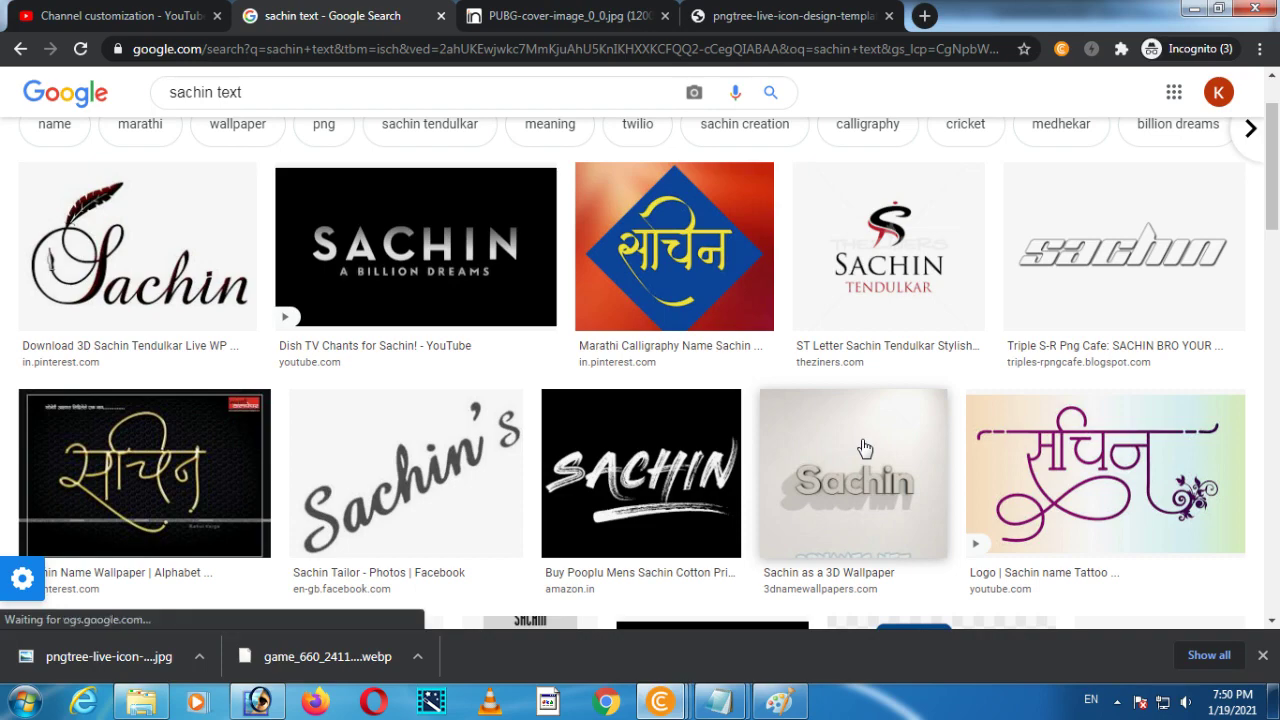
scroll(683, 430, "down", 1)
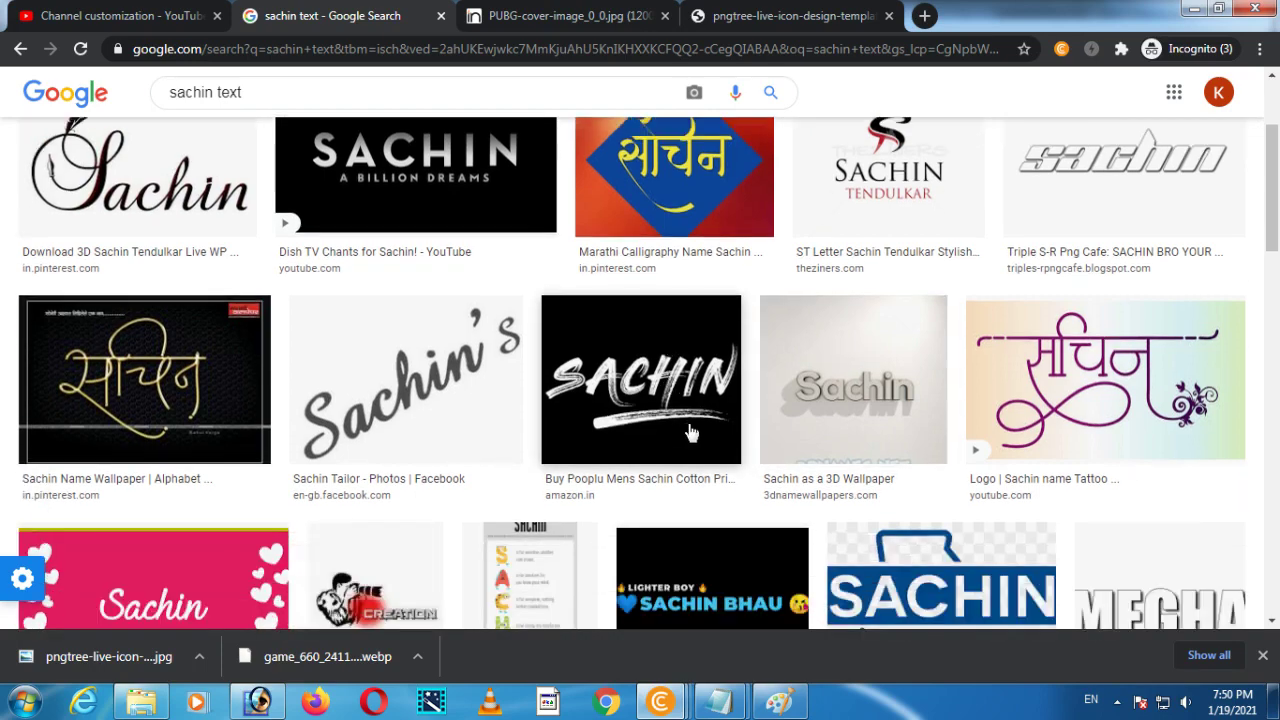
scroll(690, 430, "down", 3)
scroll(690, 430, "up", 3)
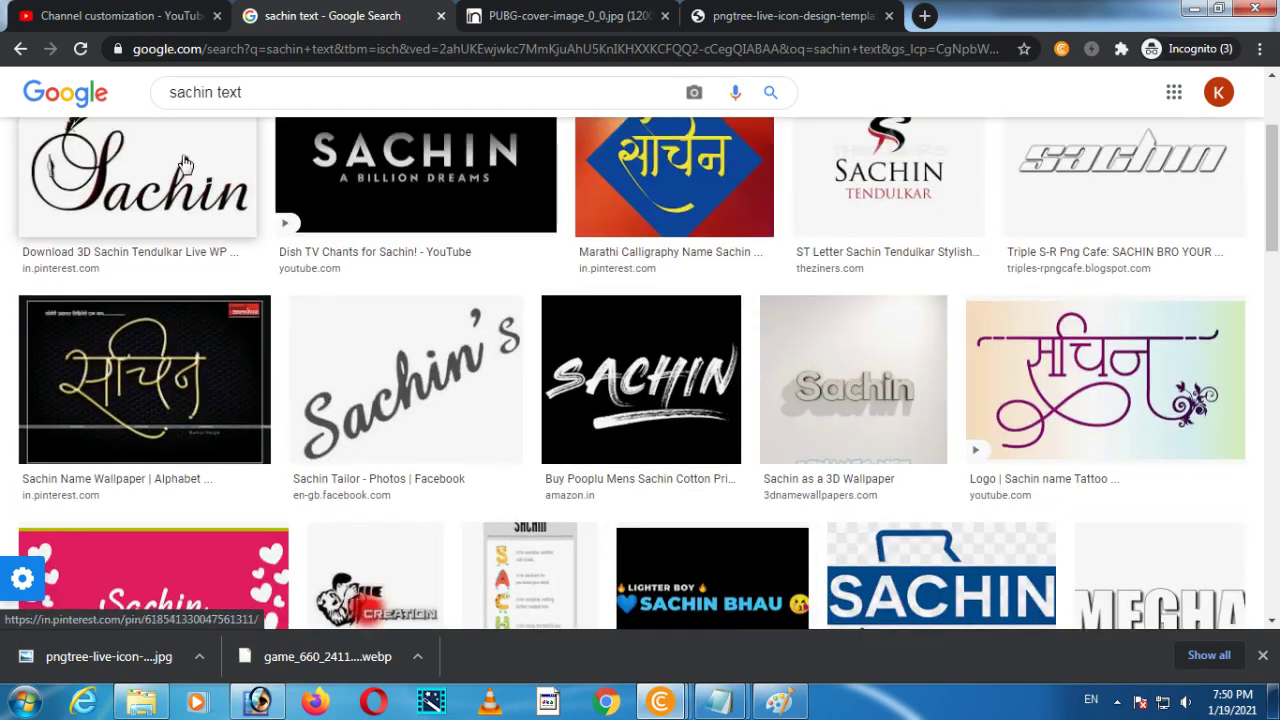
left_click(185, 163)
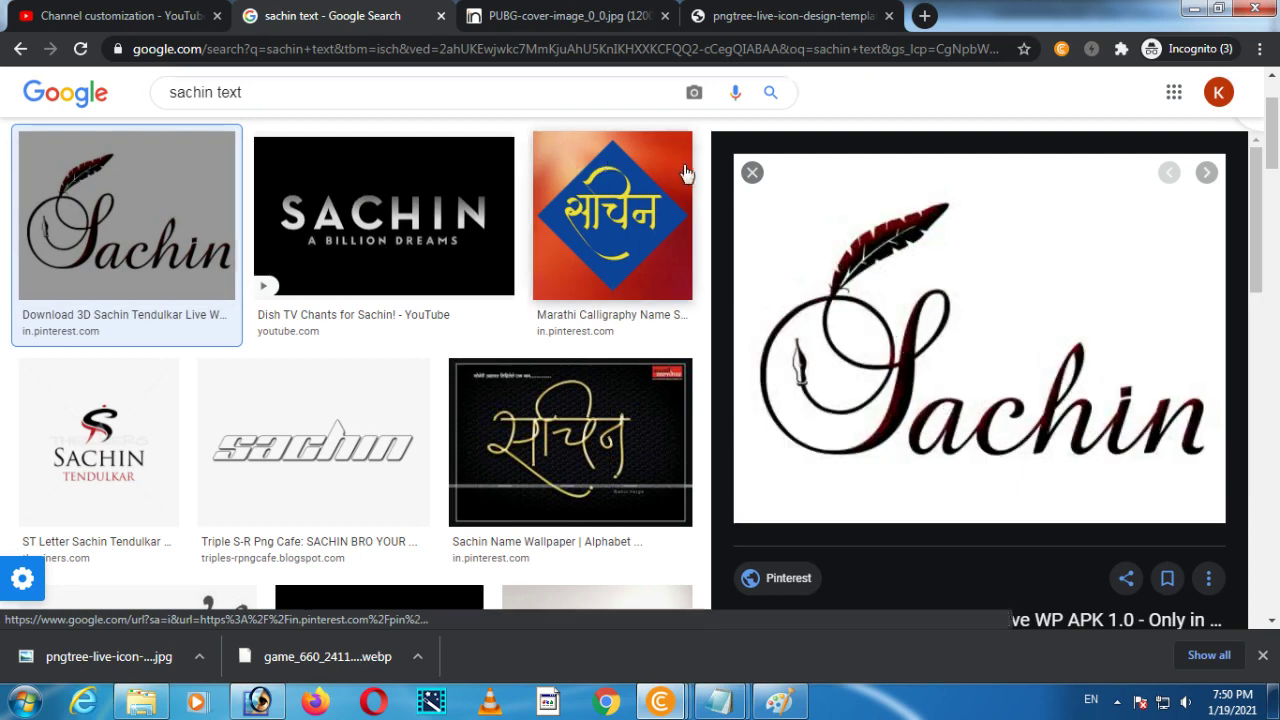
right_click(881, 354)
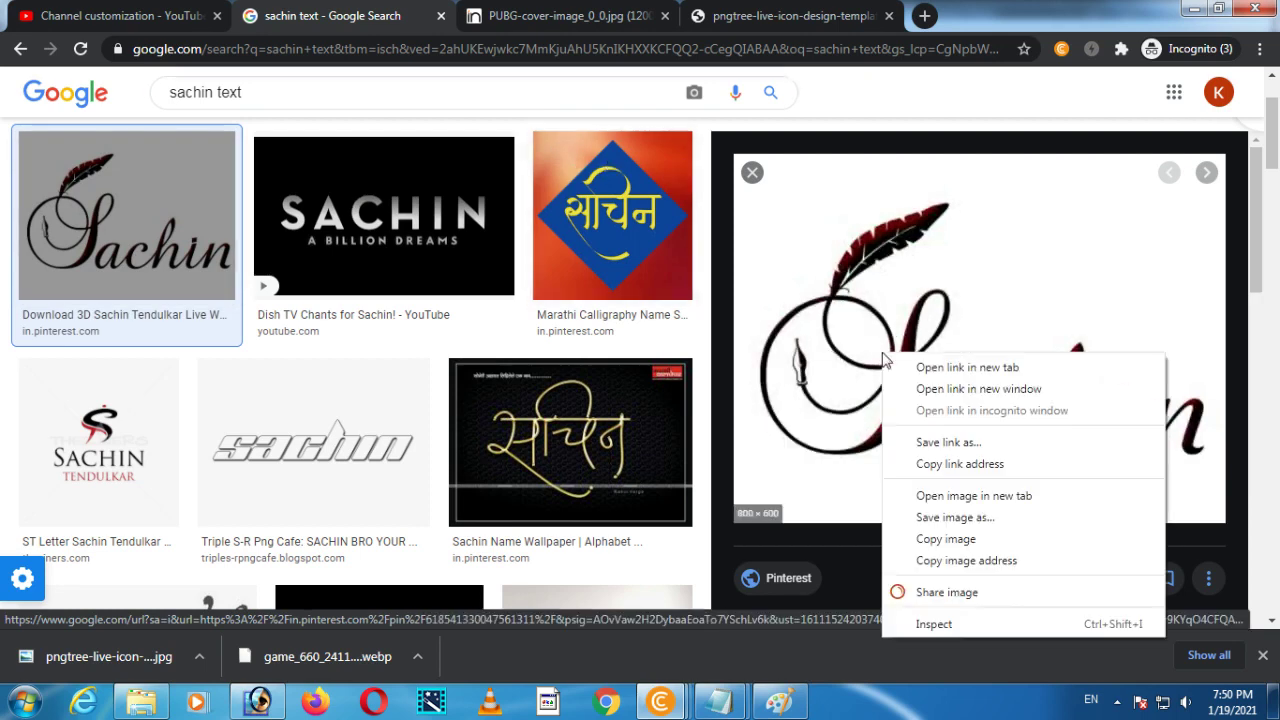
left_click(1000, 495)
left_click(938, 20)
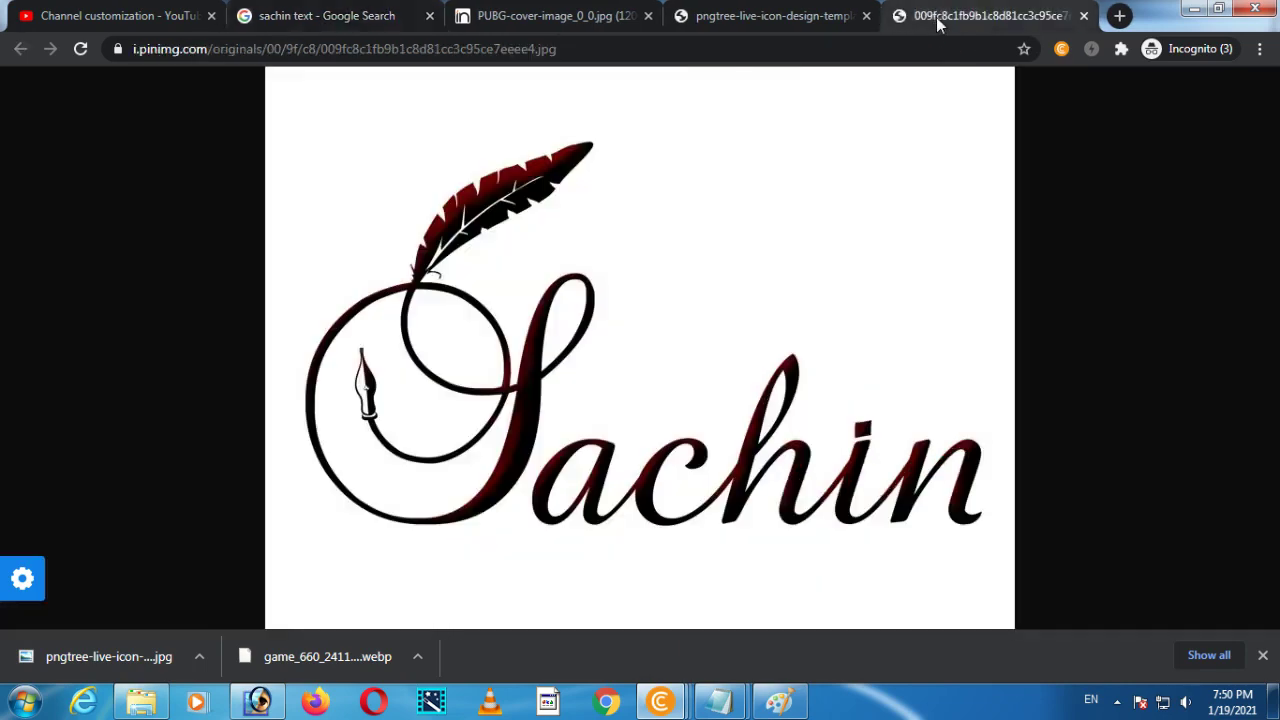
Save the quill name lettering as a JPEG image in the ttt folder under its suggested name
right_click(530, 400)
left_click(660, 431)
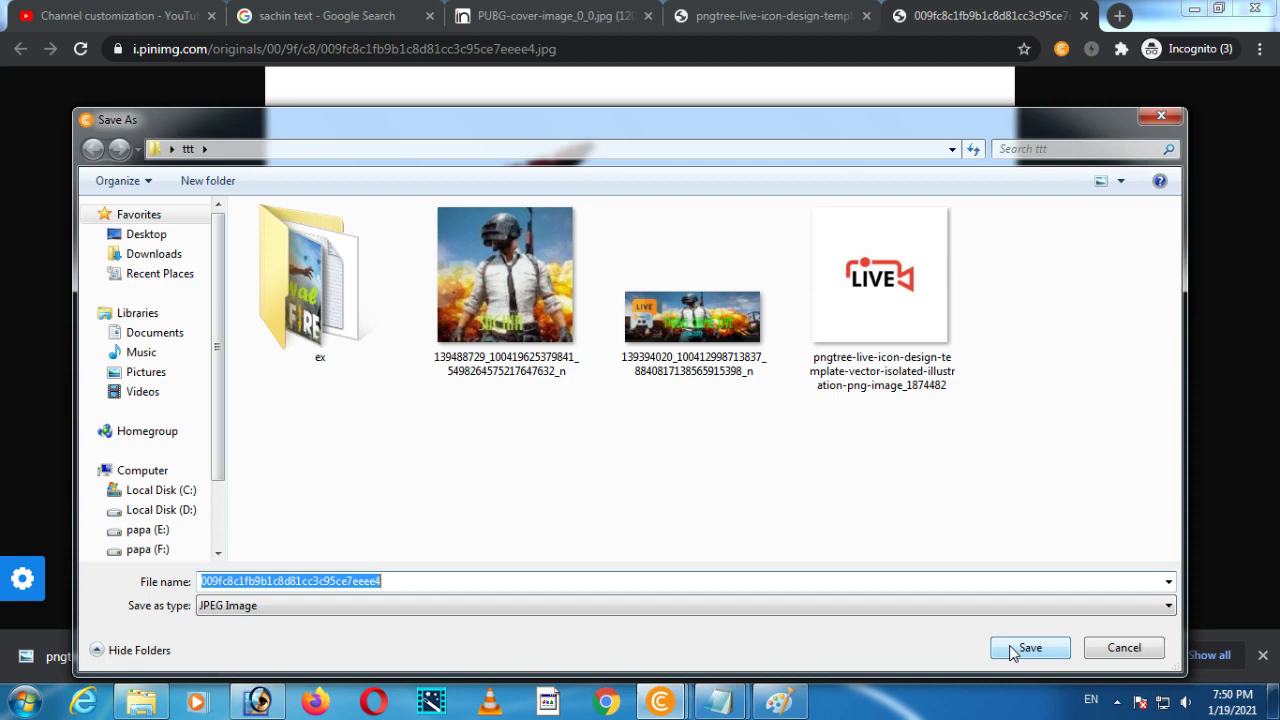
left_click(1012, 636)
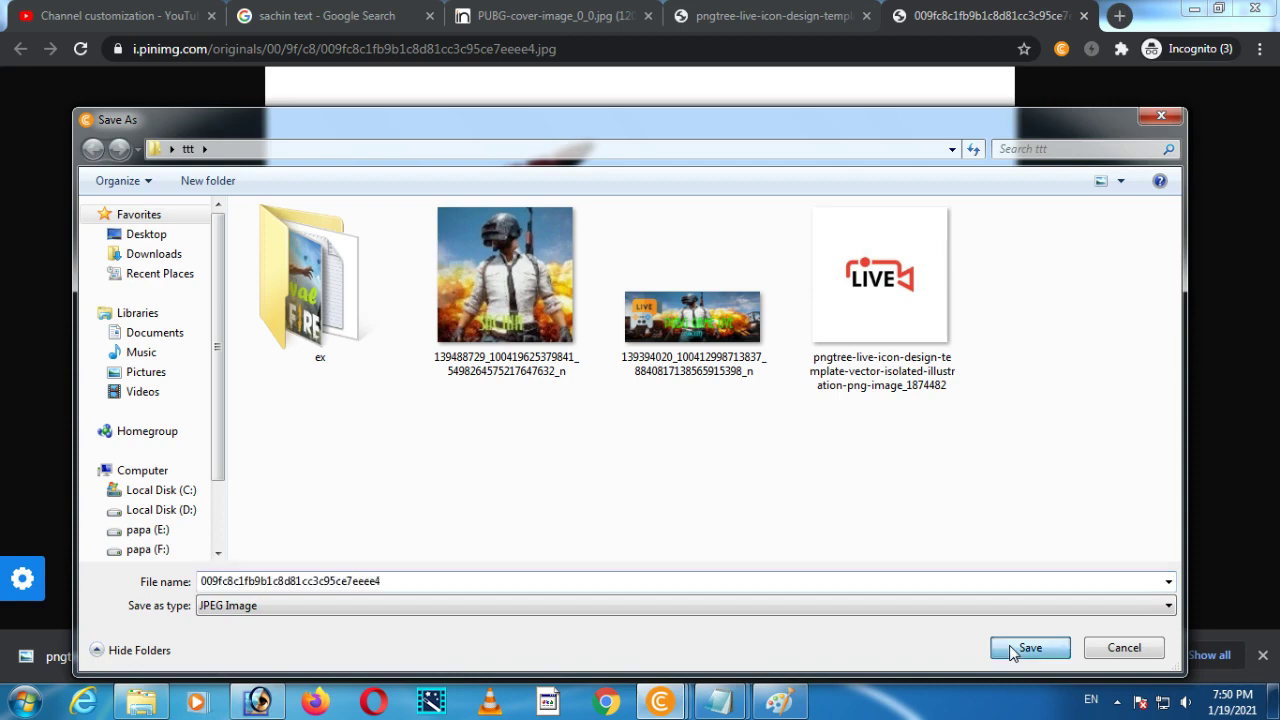
Switch to Photoshop, open the saved quill lettering from the ttt folder and bring it into the youtube banner template
left_click(258, 701)
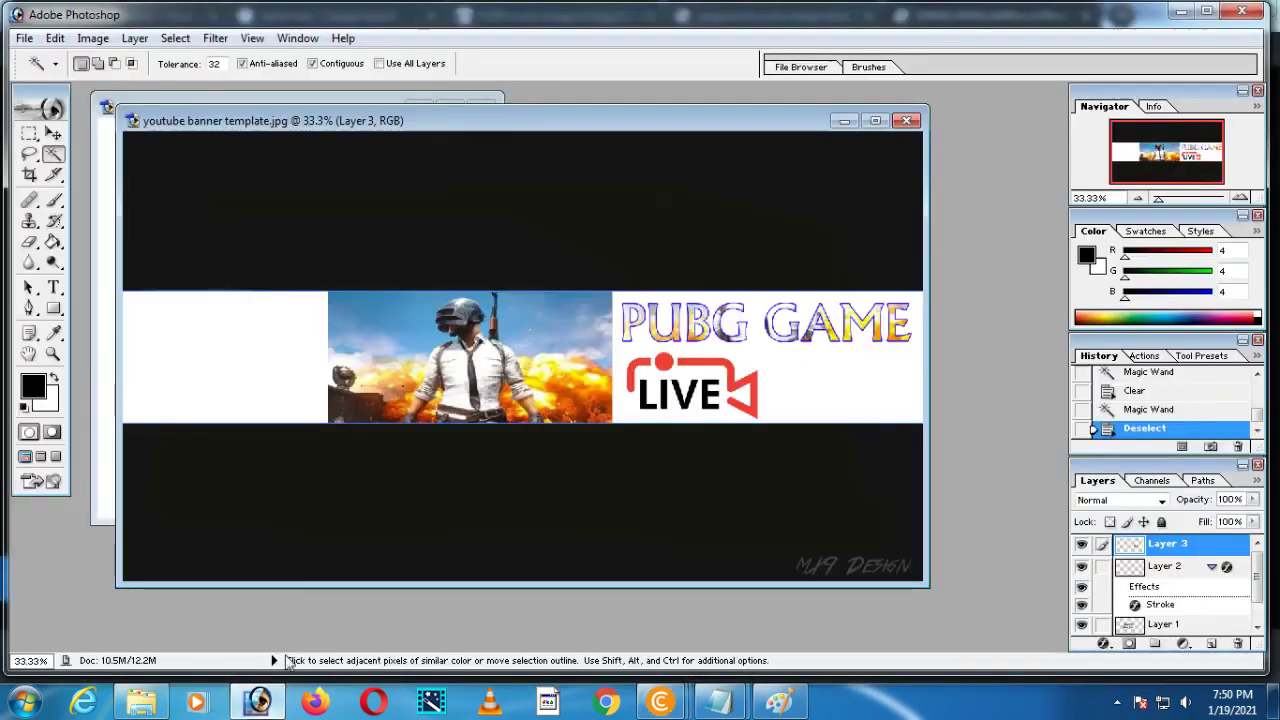
key("ctrl+o")
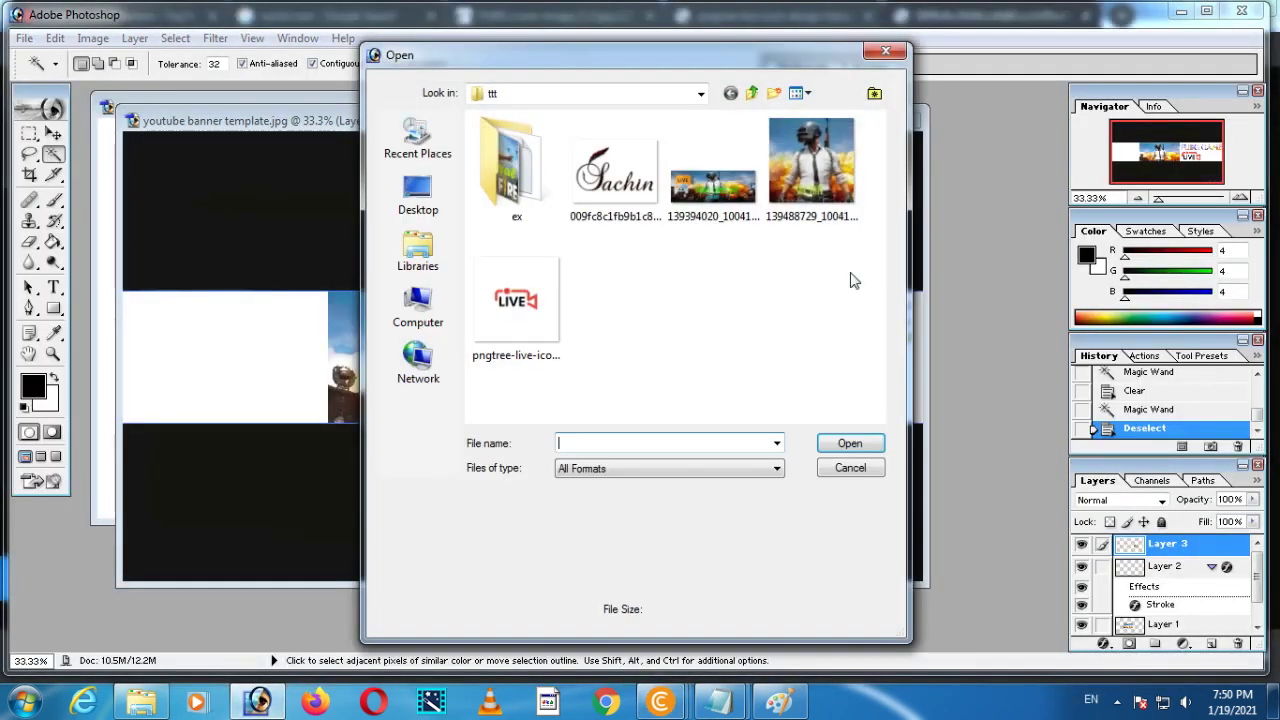
double_click(645, 195)
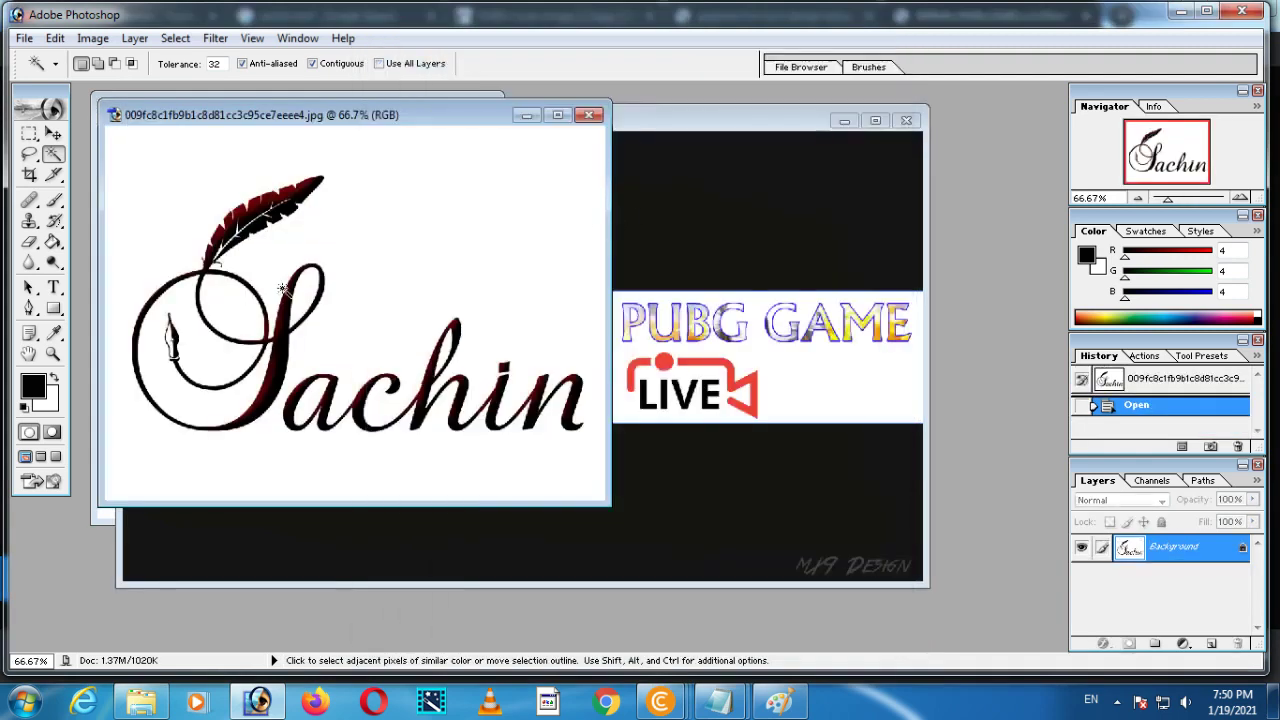
left_click(54, 134)
left_click_drag(255, 313, 515, 485)
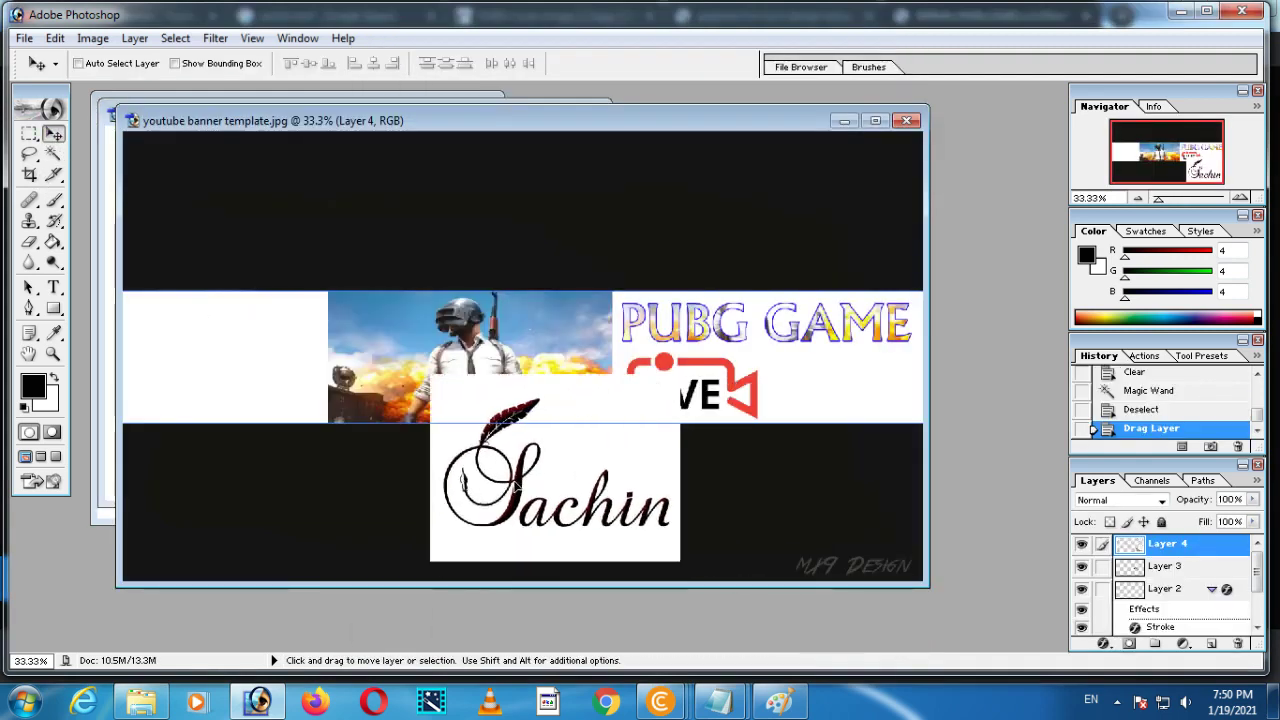
Delete the white background surrounding the name lettering with the Magic Wand
left_click(55, 155)
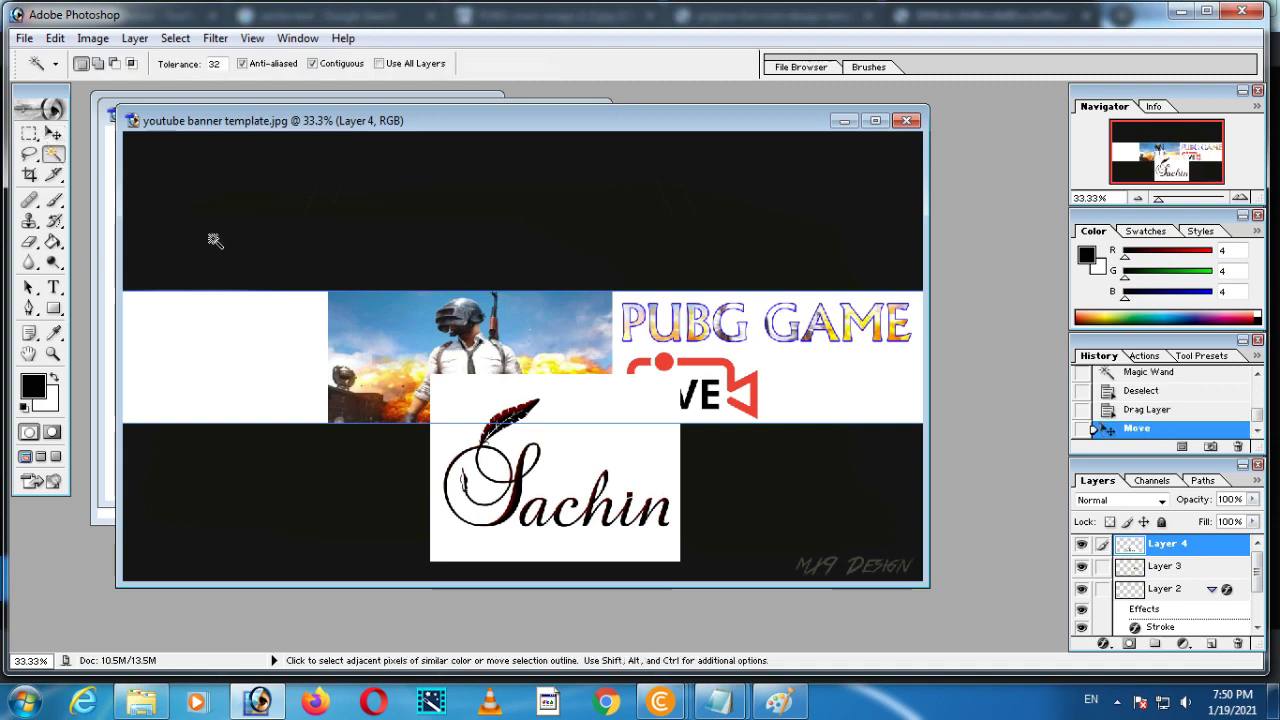
left_click(598, 441)
key("Delete")
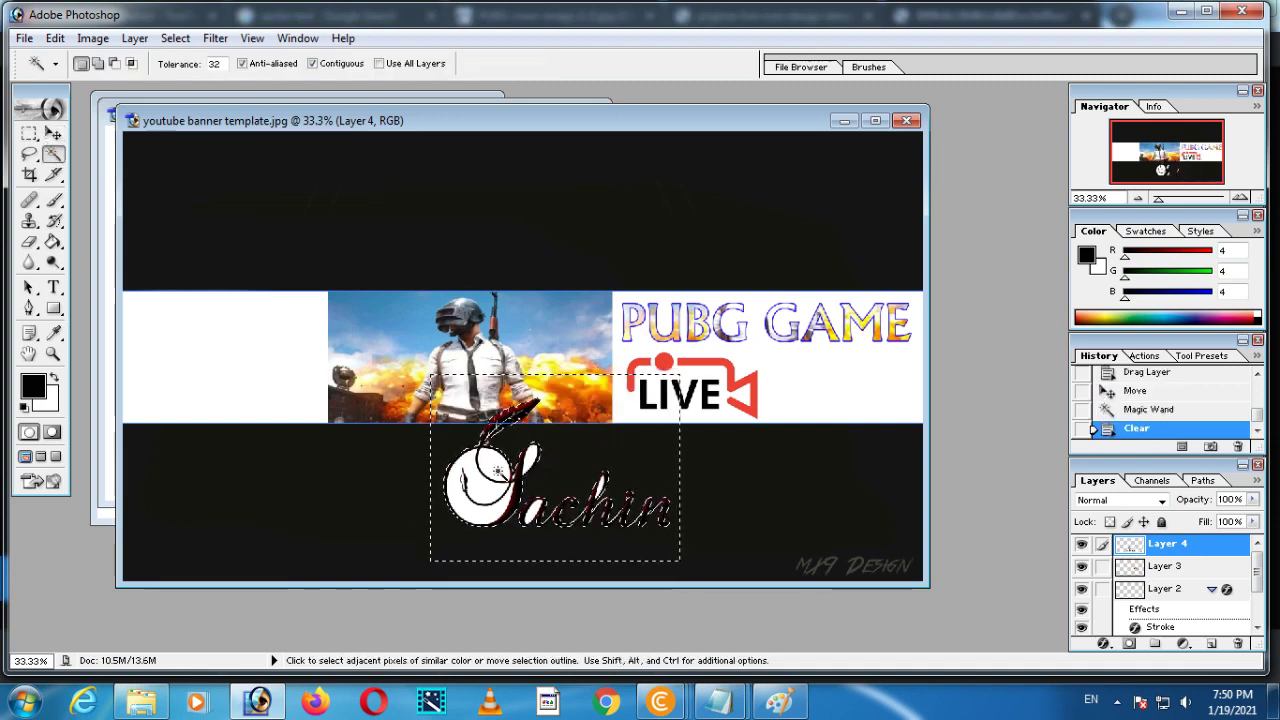
Delete the white areas enclosed by the loops of the lettering's letters and quill circle, and clear the selection
left_click(498, 467)
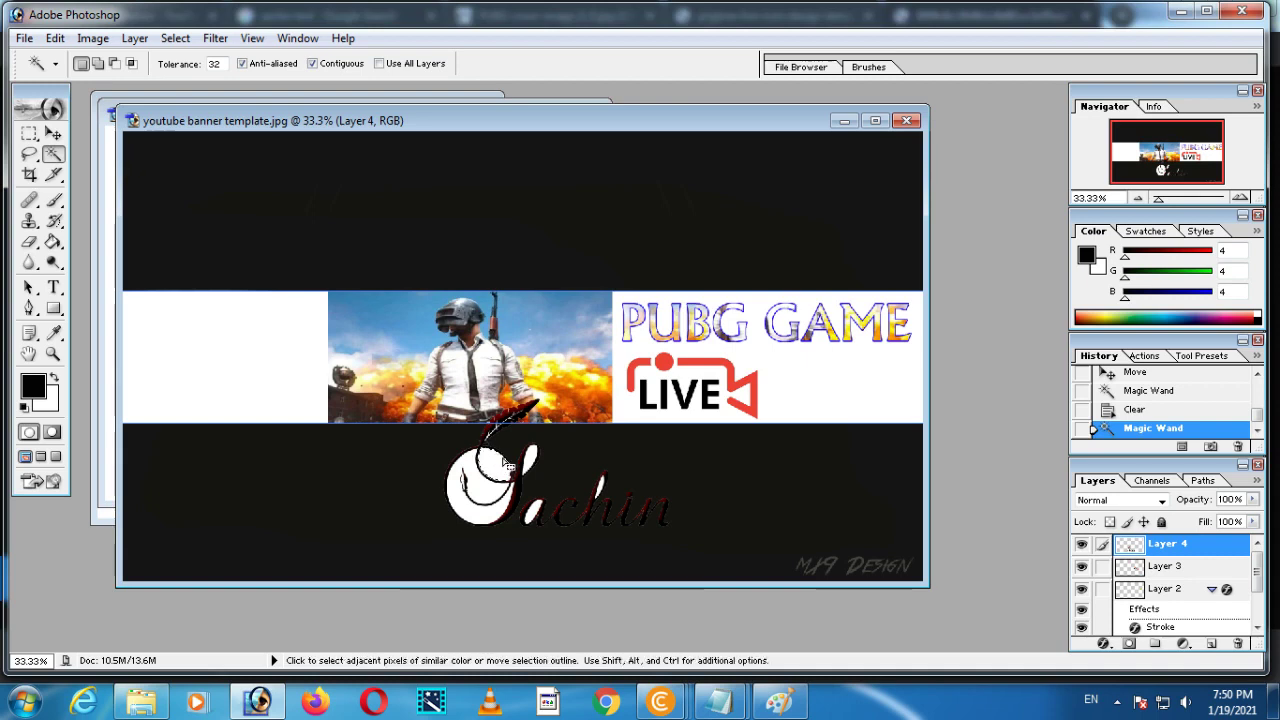
key("Delete")
left_click(533, 455)
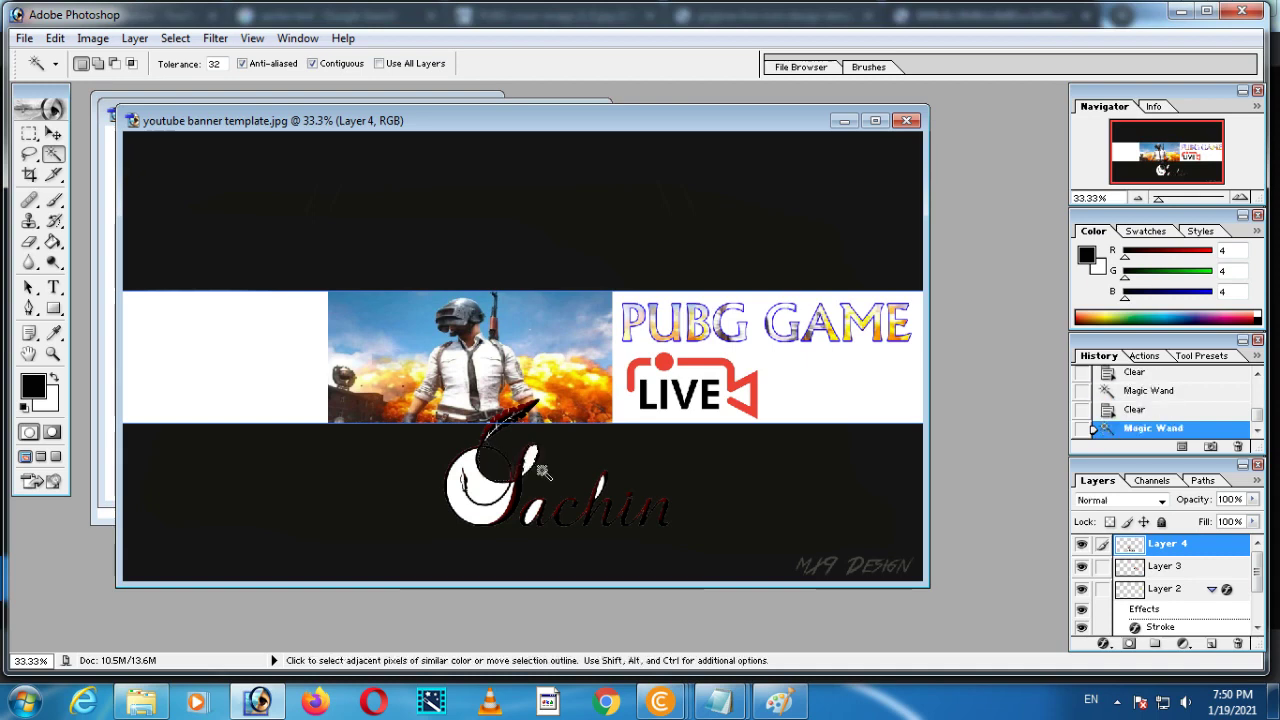
key("Delete")
left_click(533, 512)
key("Delete")
left_click(598, 484)
key("Delete")
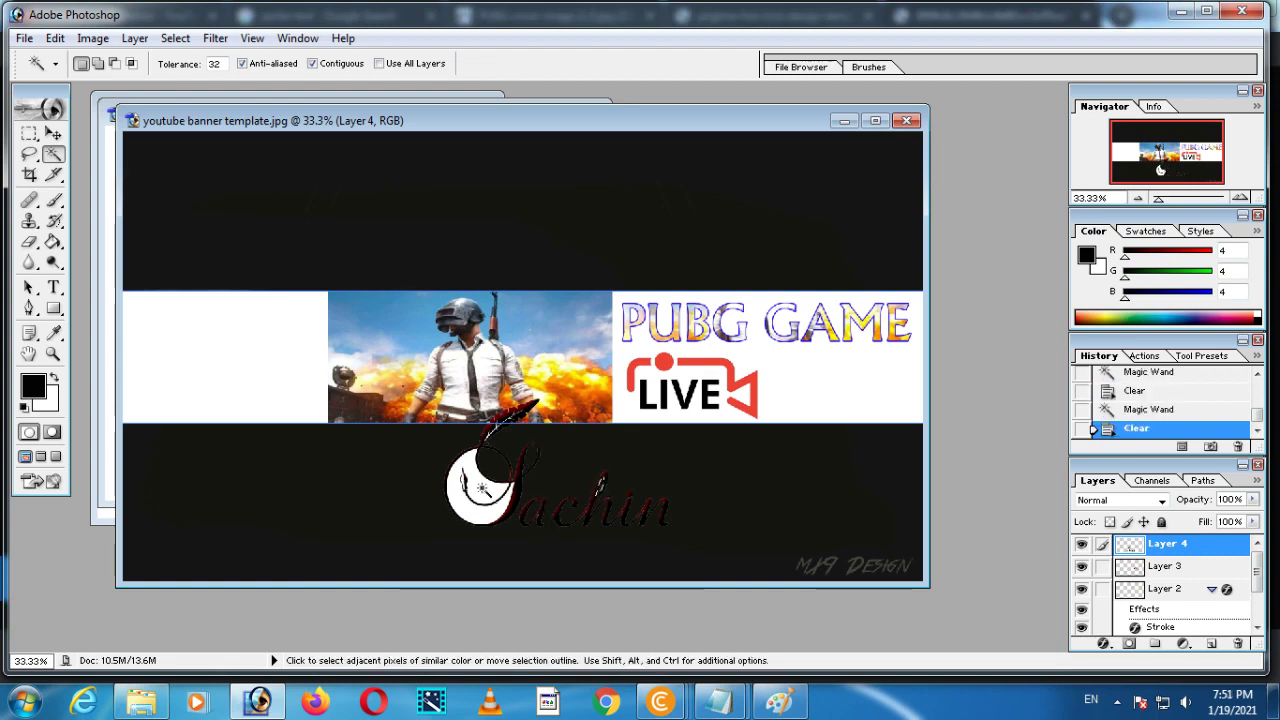
left_click(483, 491)
key("Delete")
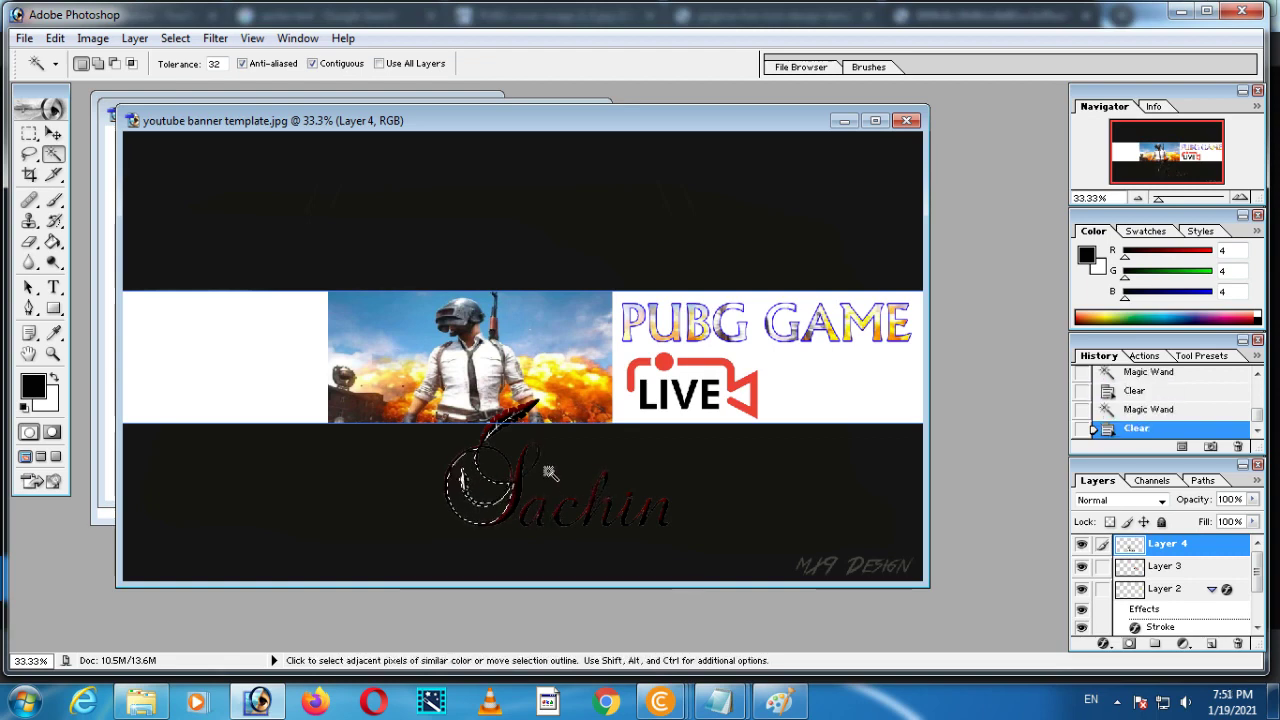
key("ctrl+d")
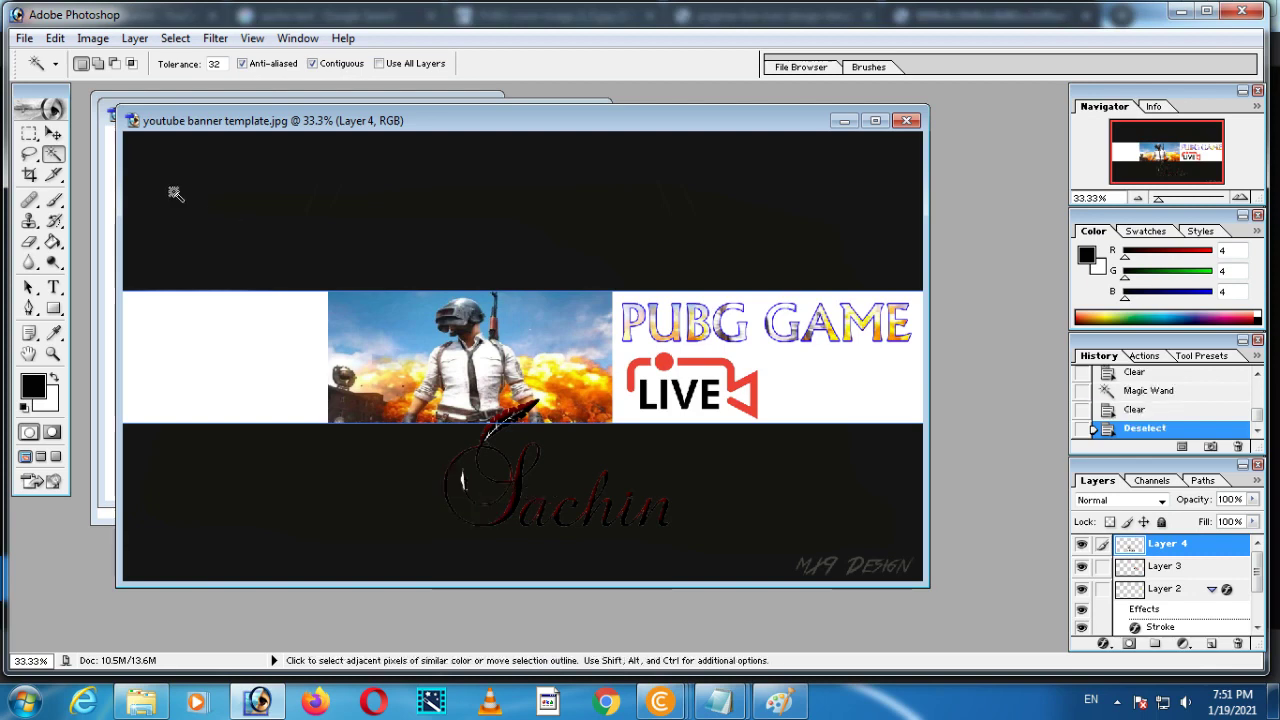
Scale the name lettering to about 61.1% width and 57.1% height and place it beside the LIVE logo, below "PUBG GAME"
left_click(53, 133)
left_click_drag(476, 500, 736, 368)
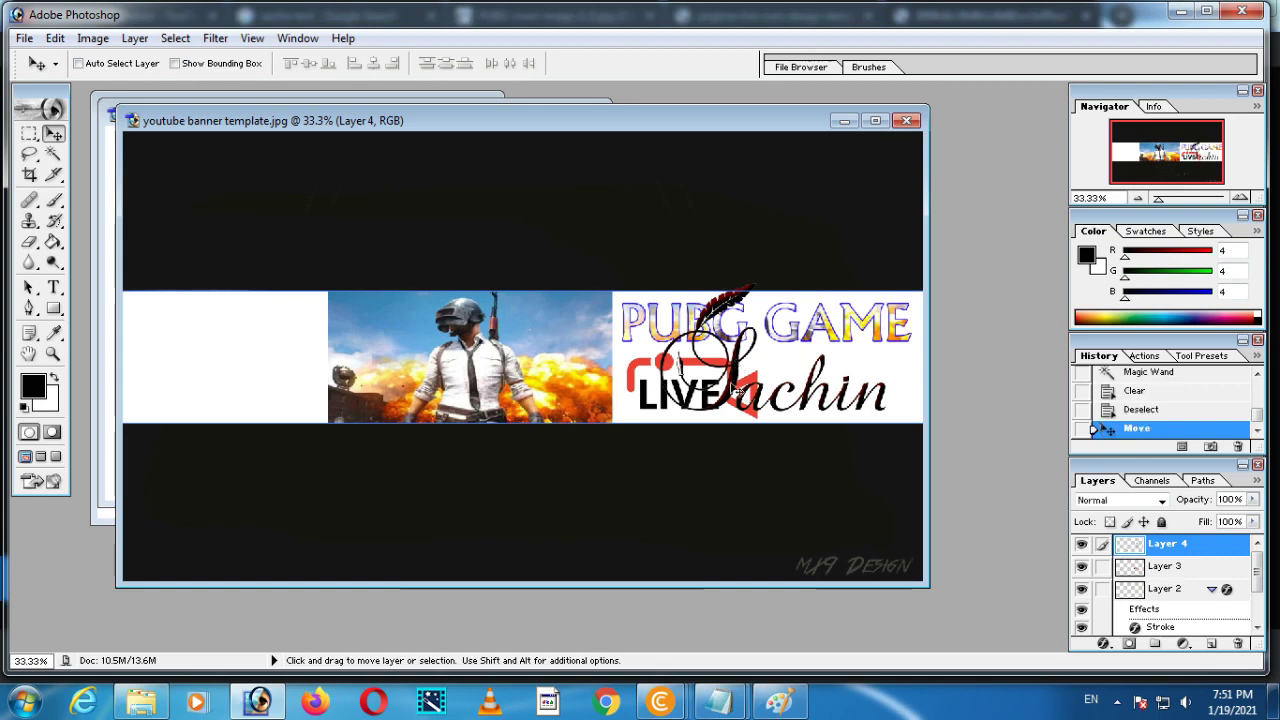
key("ctrl+t")
left_click_drag(660, 290, 771, 330)
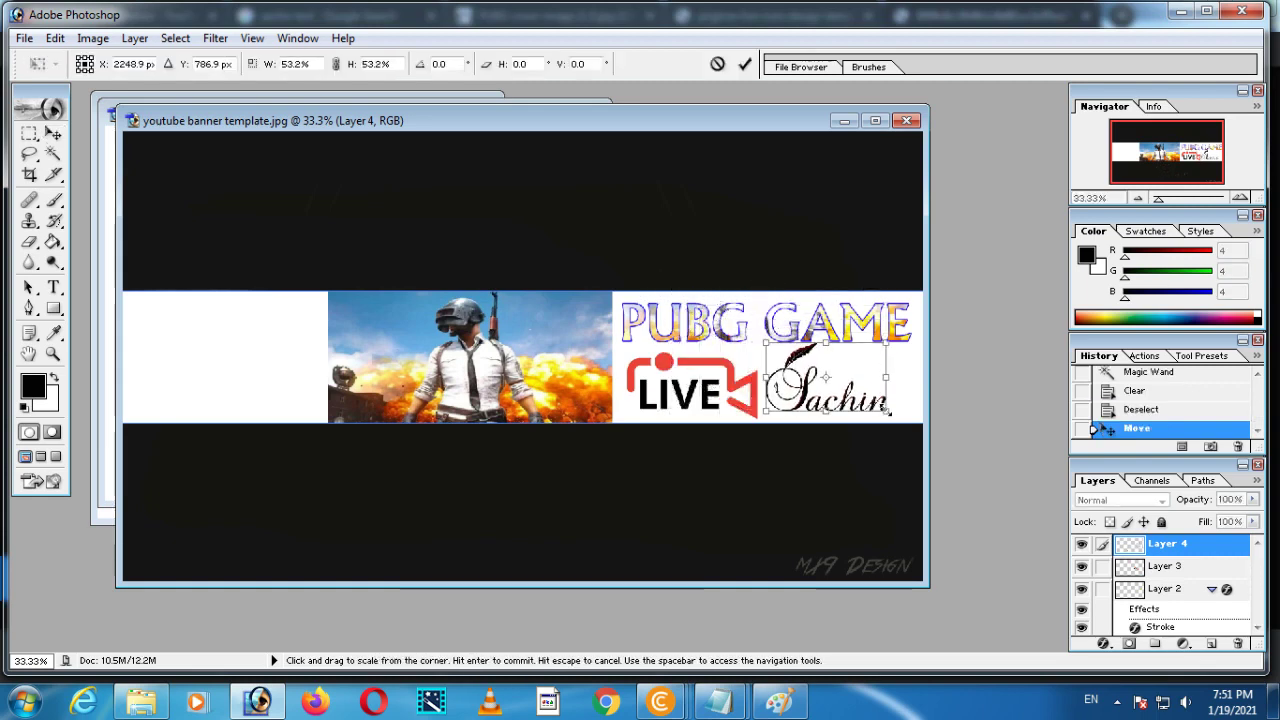
left_click_drag(886, 411, 915, 422)
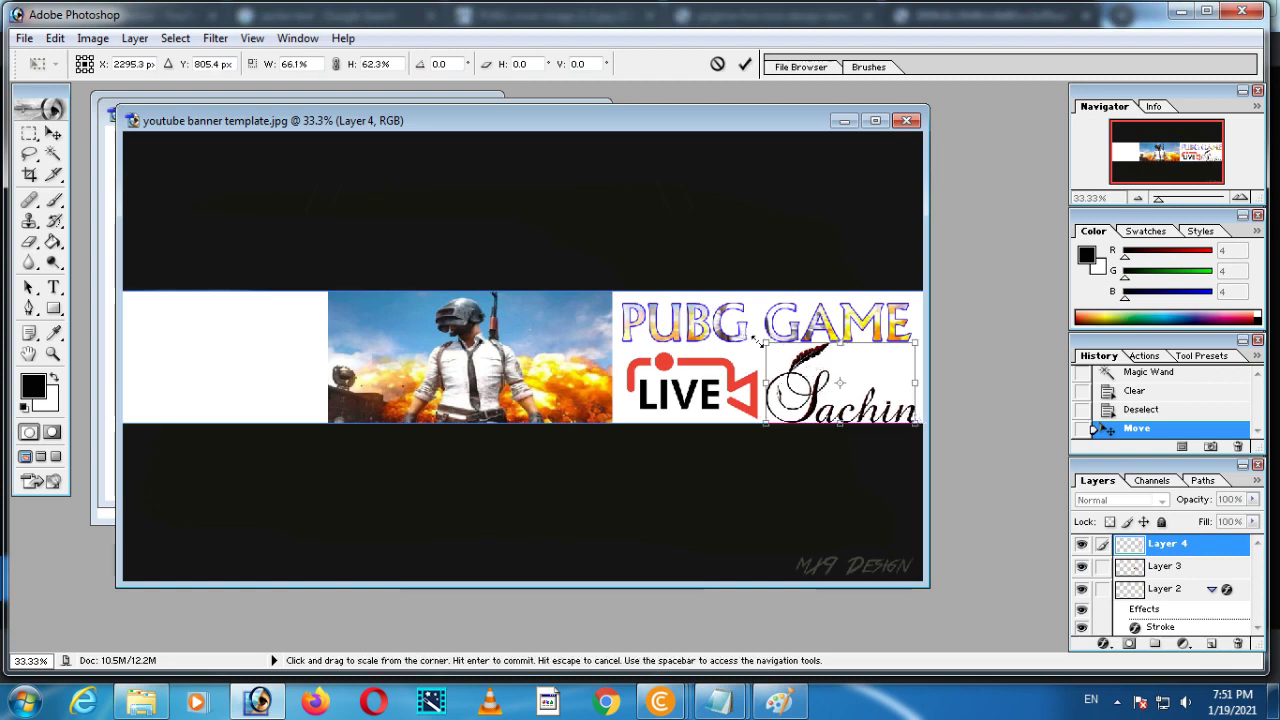
left_click_drag(766, 342, 776, 348)
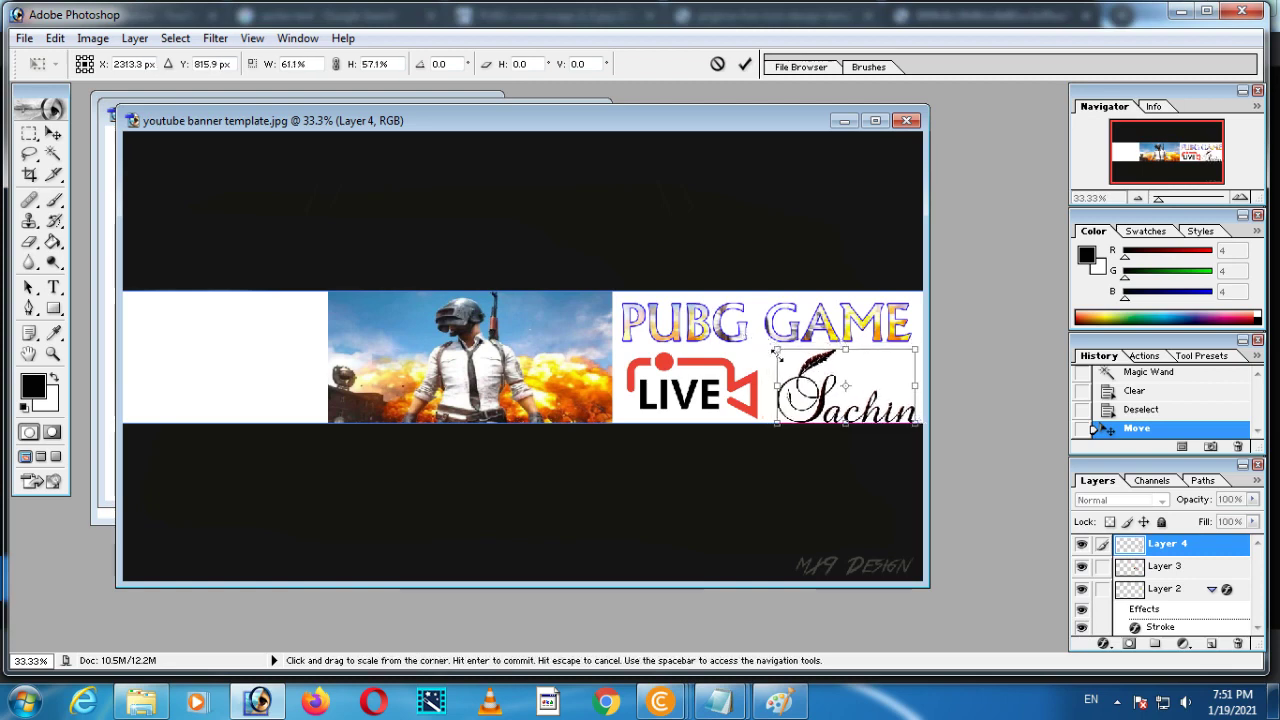
key("Return")
left_click_drag(828, 410, 818, 402)
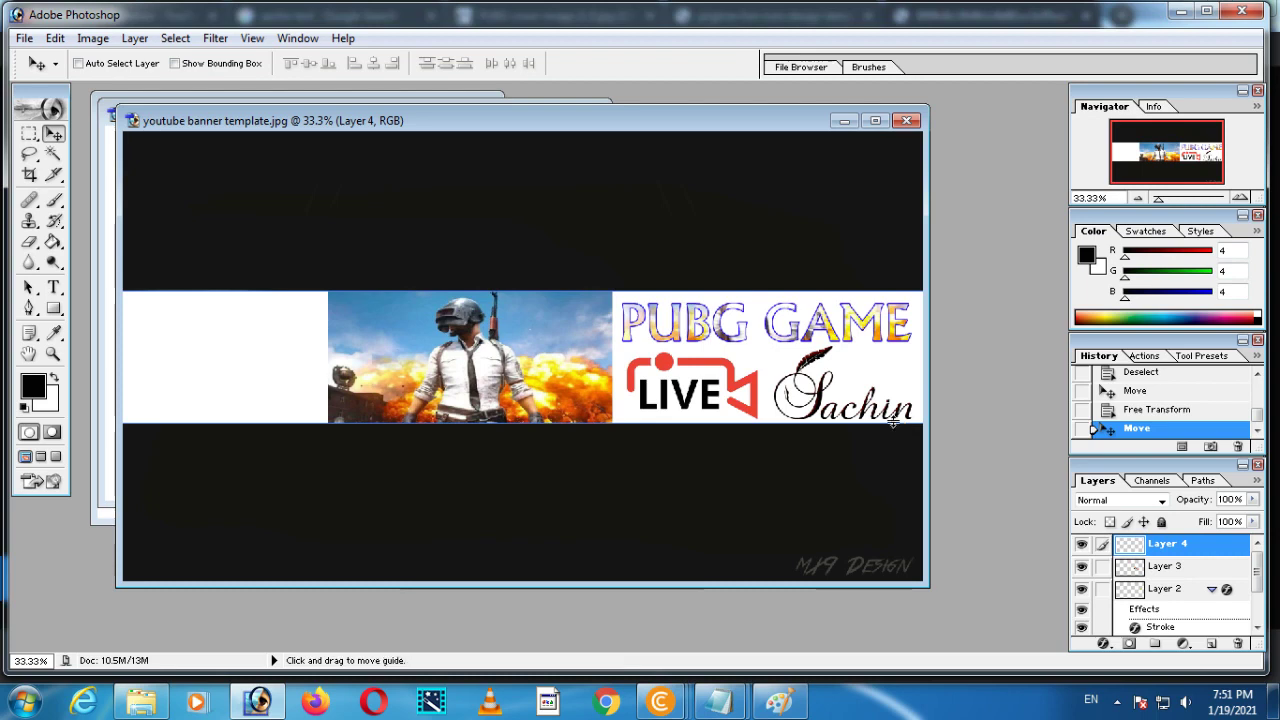
Widen the name lettering to 107.9% and nudge it slightly up and left so it fits inside the banner's right edge
key("ctrl+t")
left_click_drag(913, 382, 916, 381)
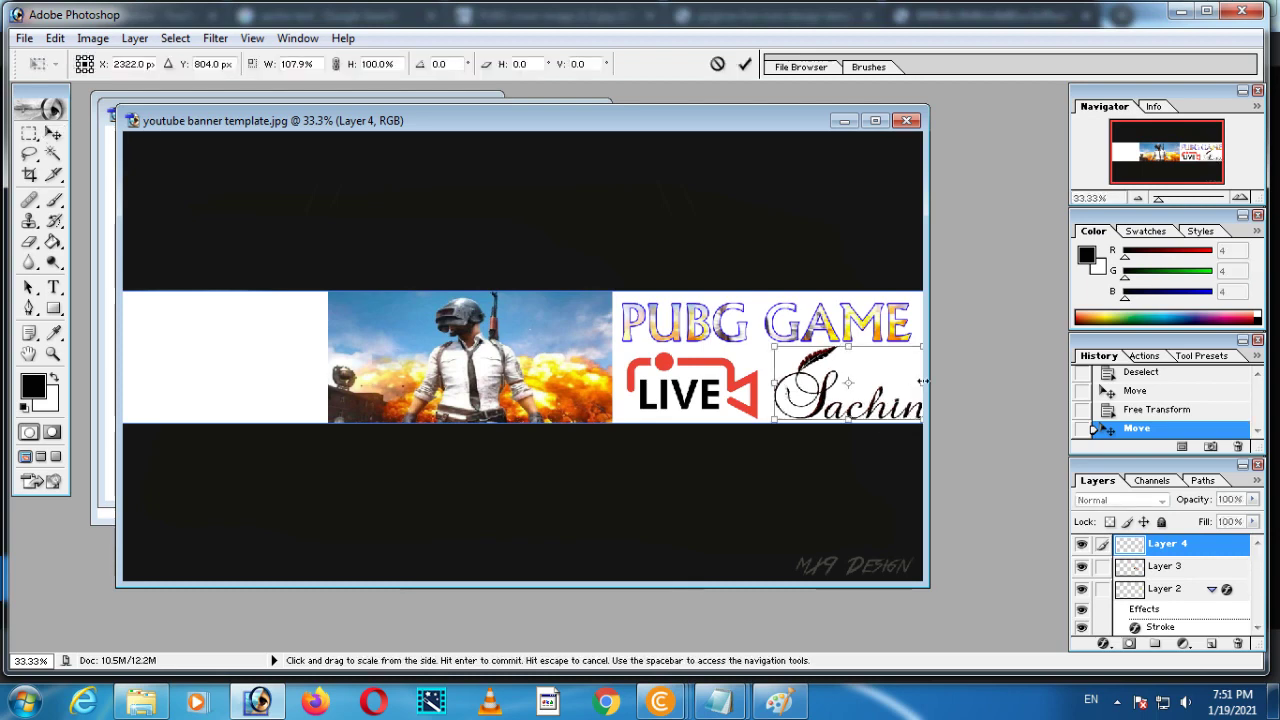
key("Return")
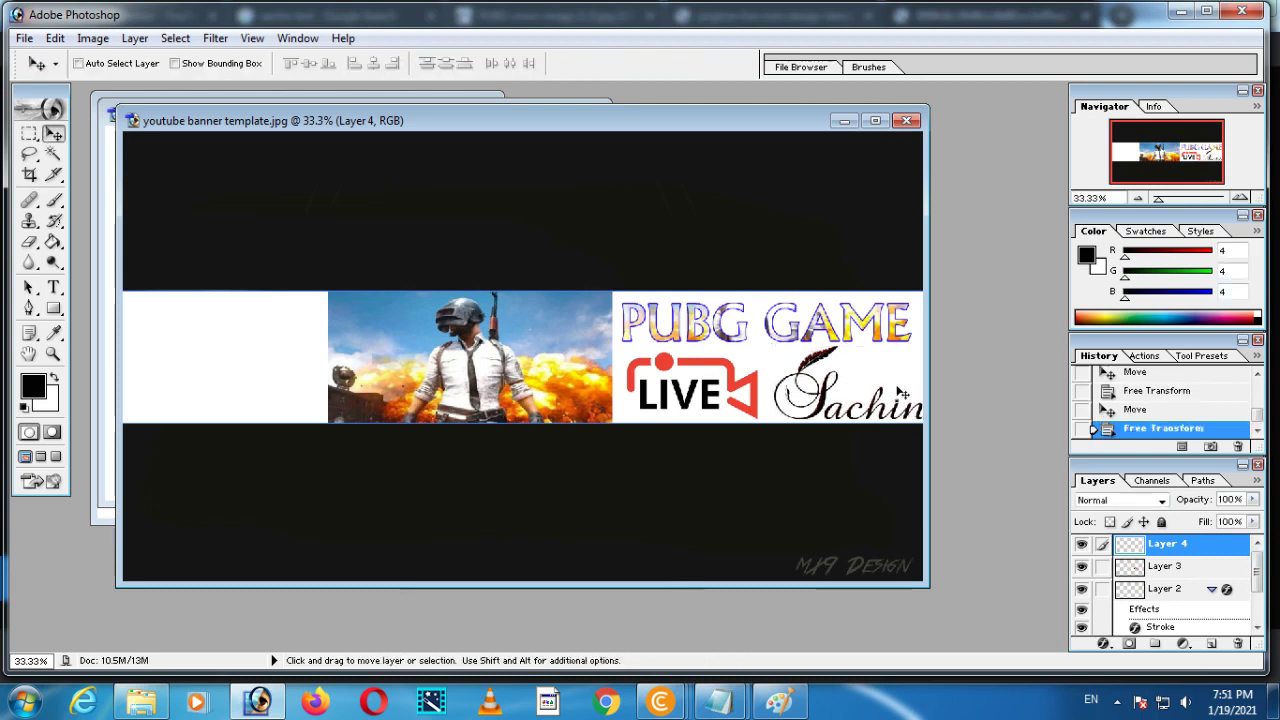
key("Up")
key("Left")
key("Left")
key("Left")
key("Left")
key("Left")
key("Left")
key("Left")
key("Left")
key("Left")
key("Left")
key("Left")
key("Left")
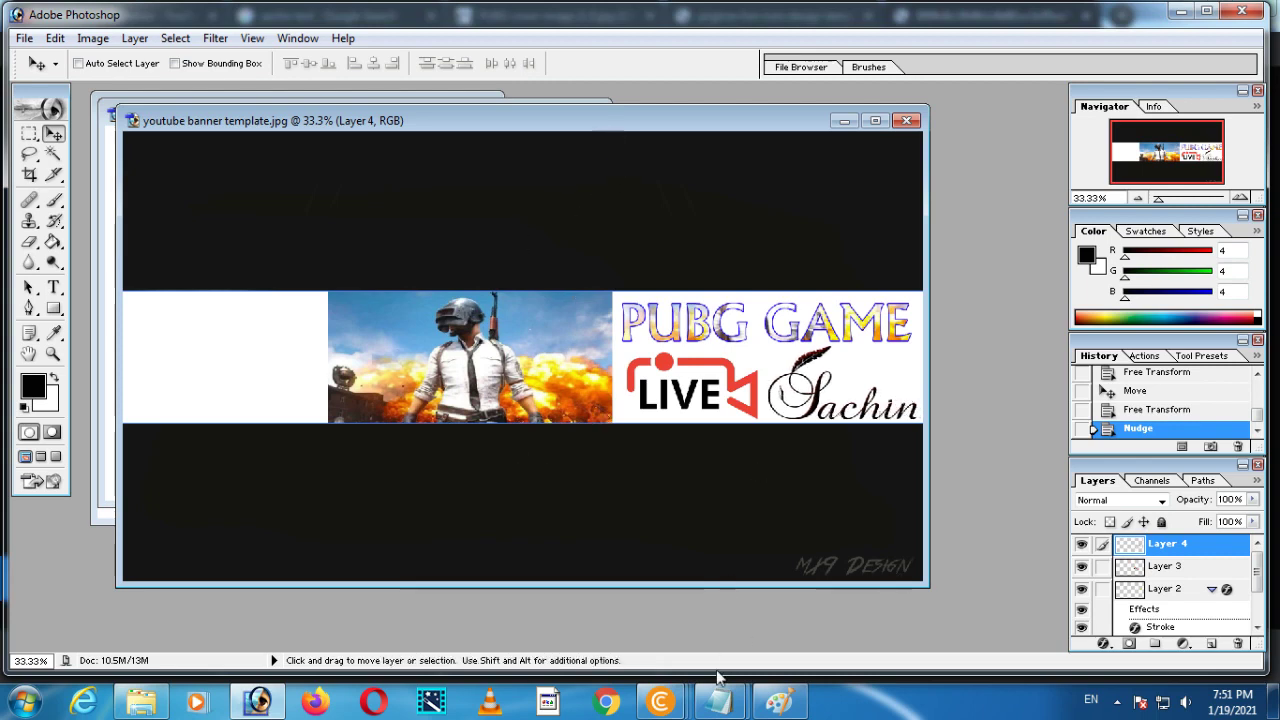
Switch to the browser and search Google Images for "pubg game"
mouse_move(607, 702)
left_click(750, 600)
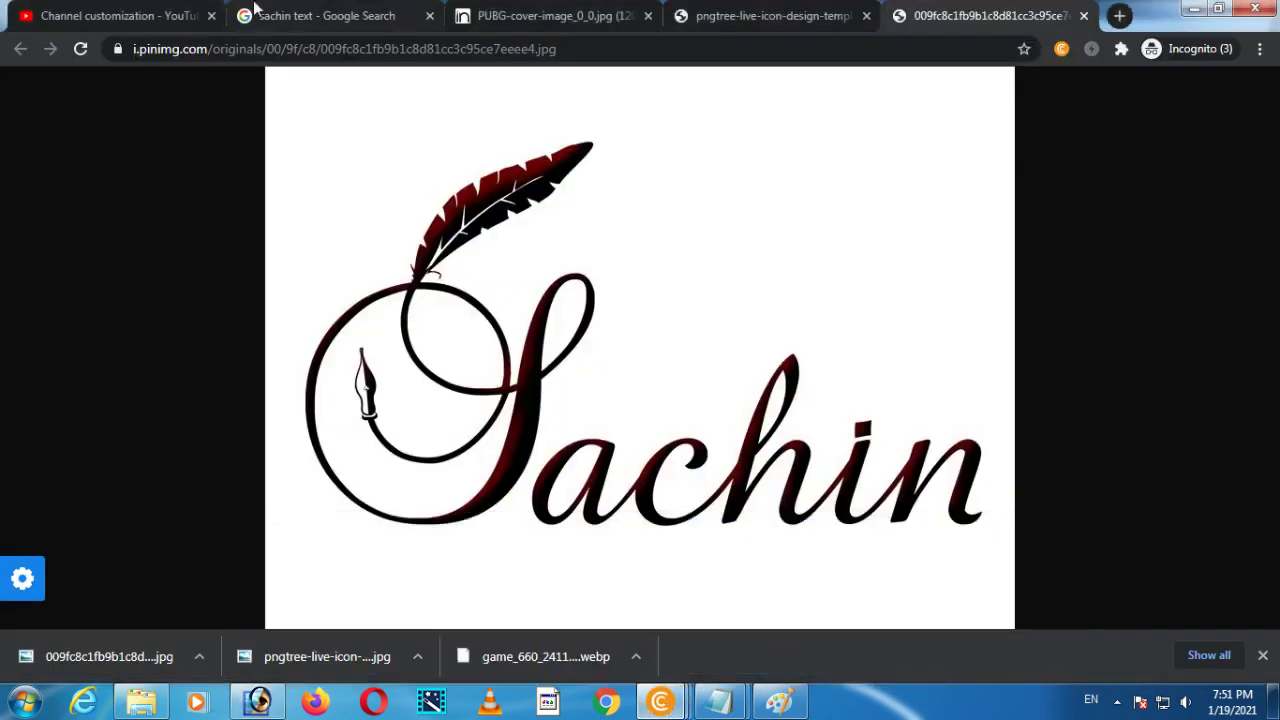
left_click(255, 10)
triple_click(234, 86)
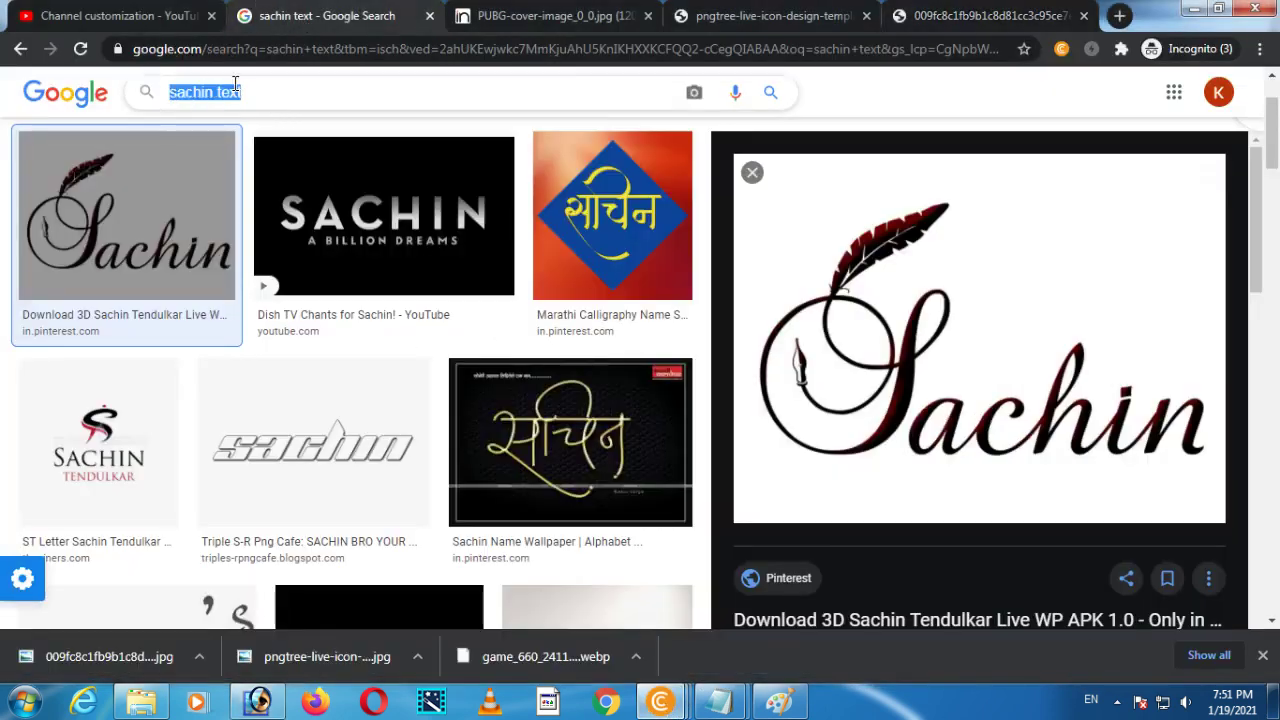
type("pubg")
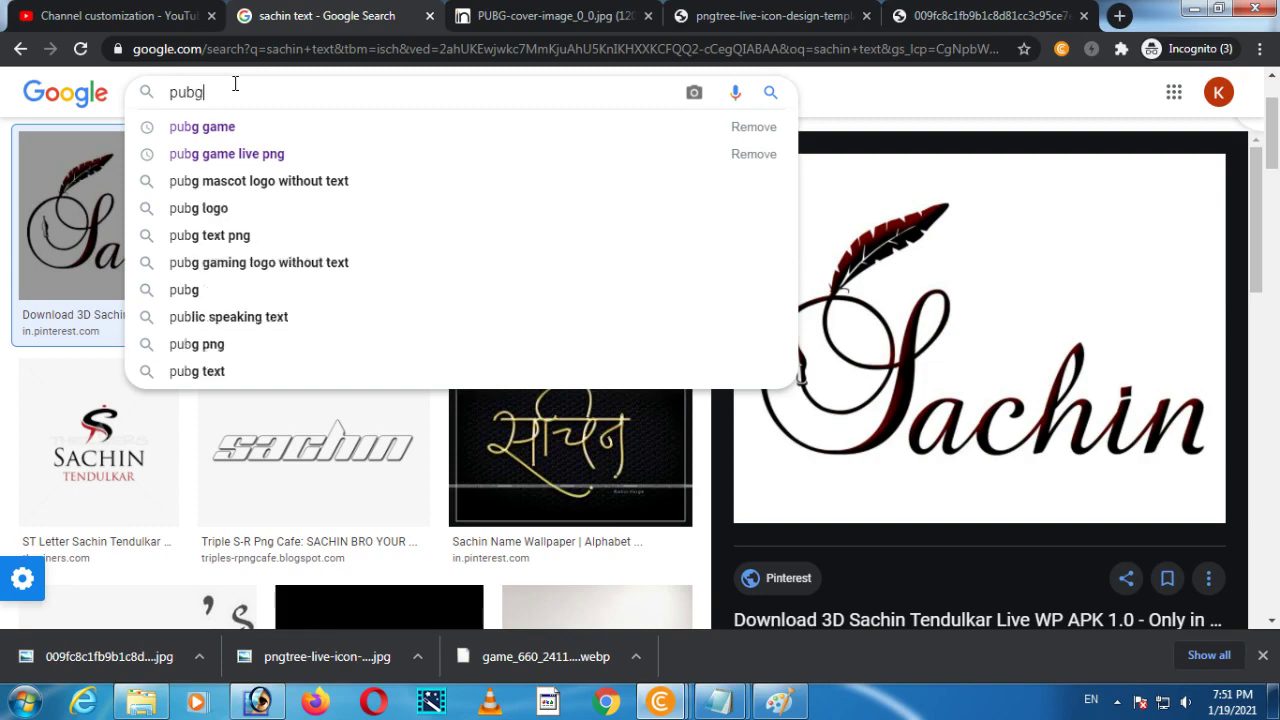
key("Down")
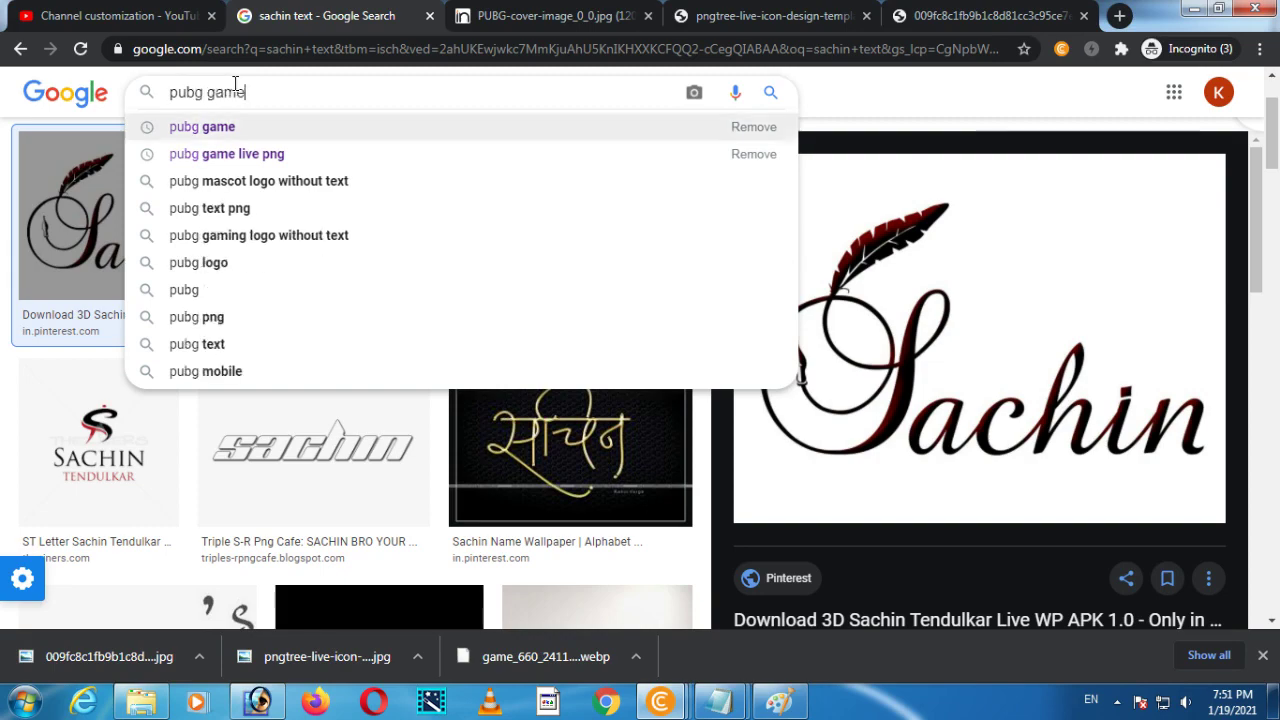
key("Return")
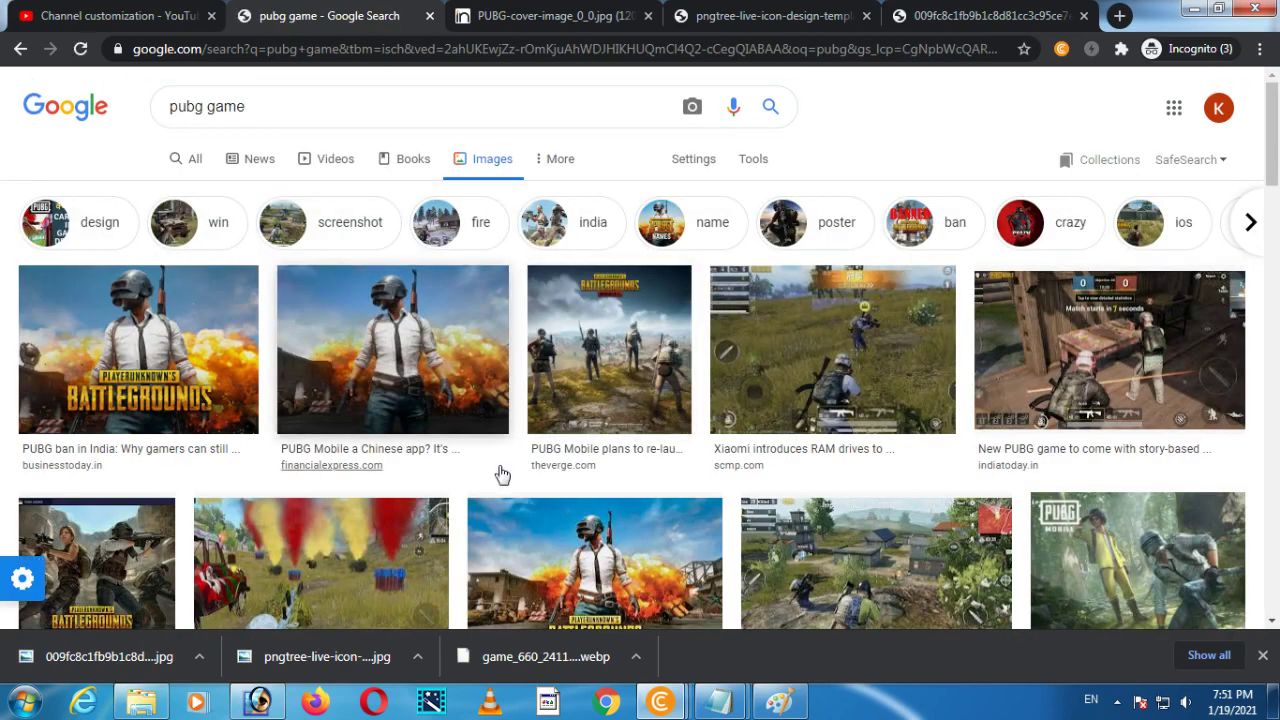
Open the News18 picture of the soldier in front of an explosion at full size and save it as PubG-Game-1 in the ttt folder
scroll(502, 474, "down", 3)
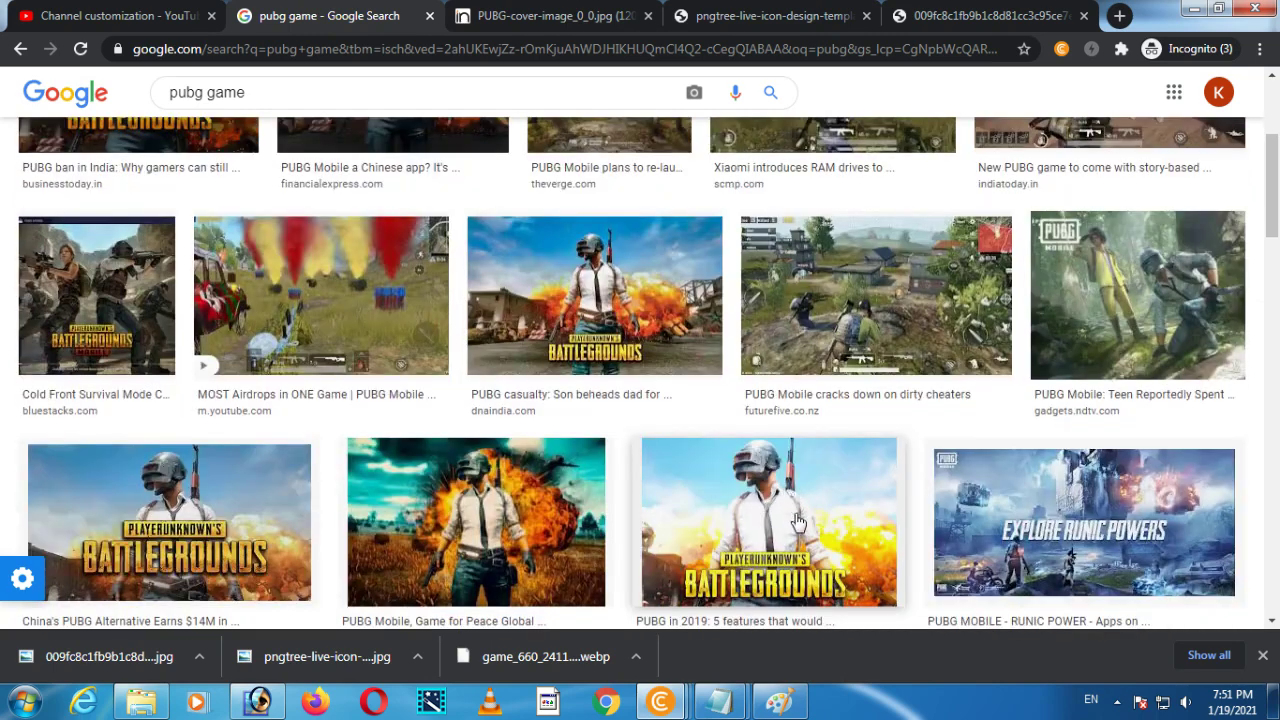
scroll(798, 521, "down", 2)
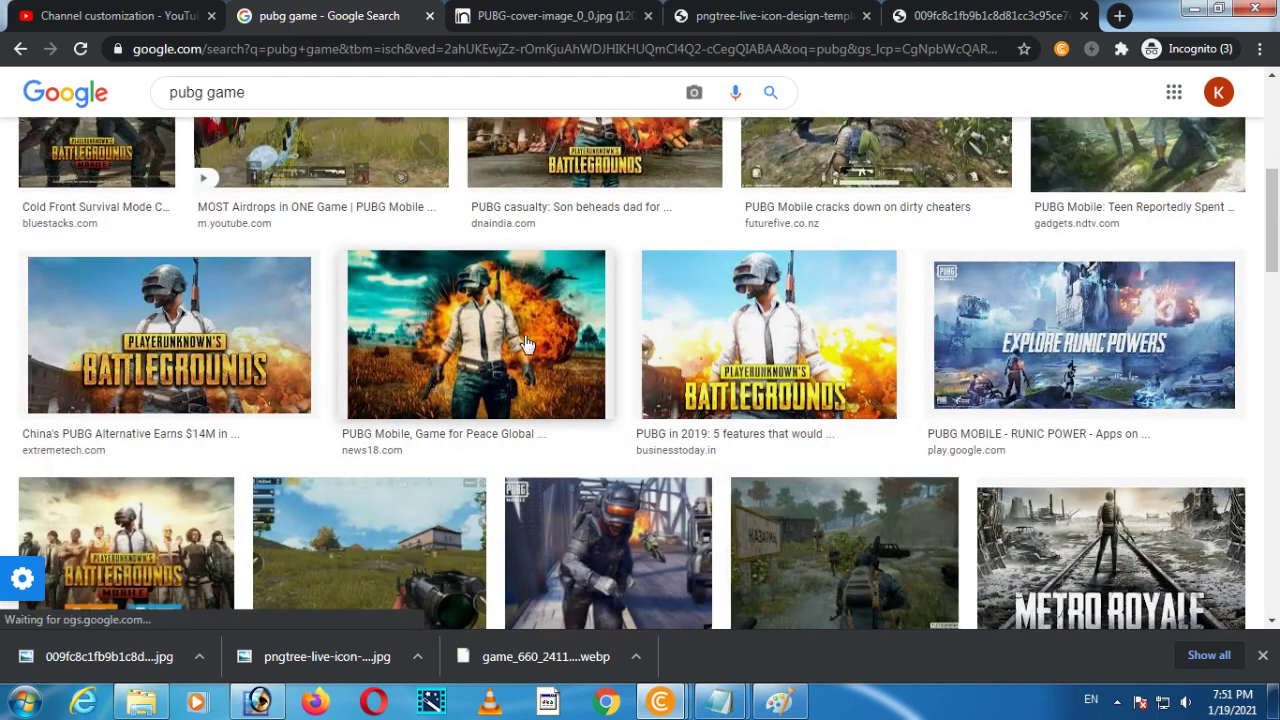
left_click(527, 344)
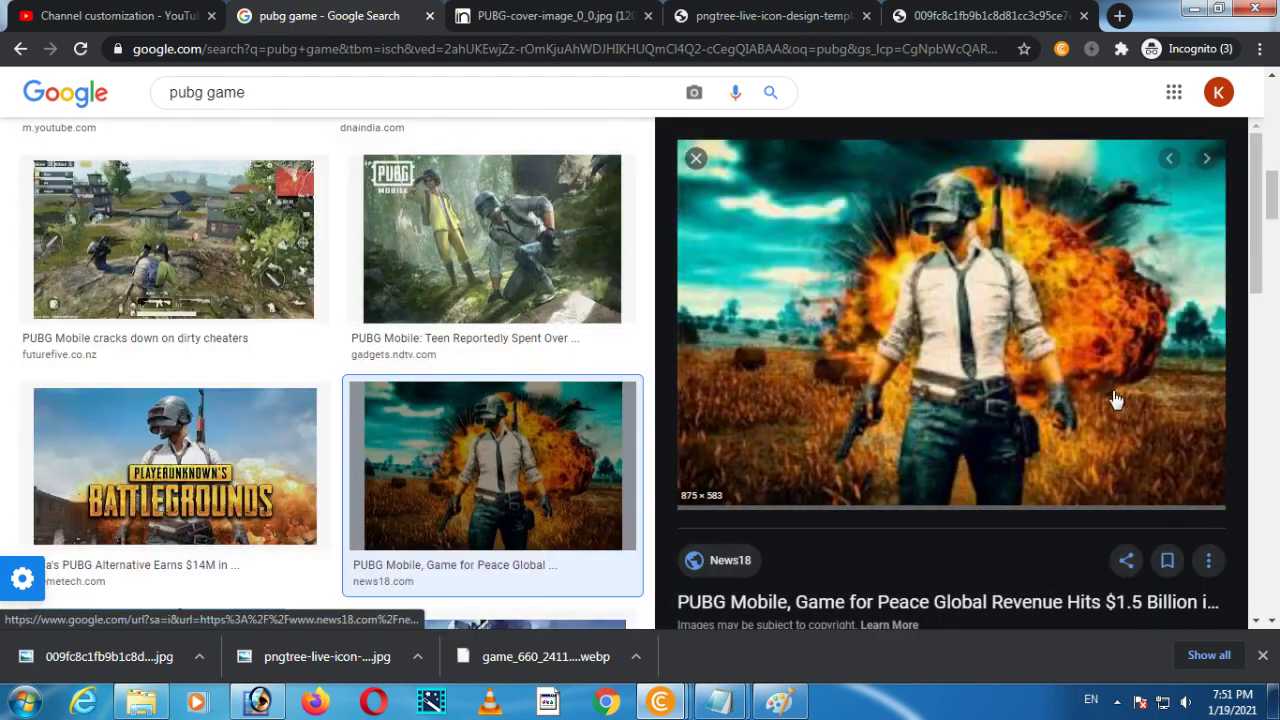
right_click(940, 323)
left_click(1054, 450)
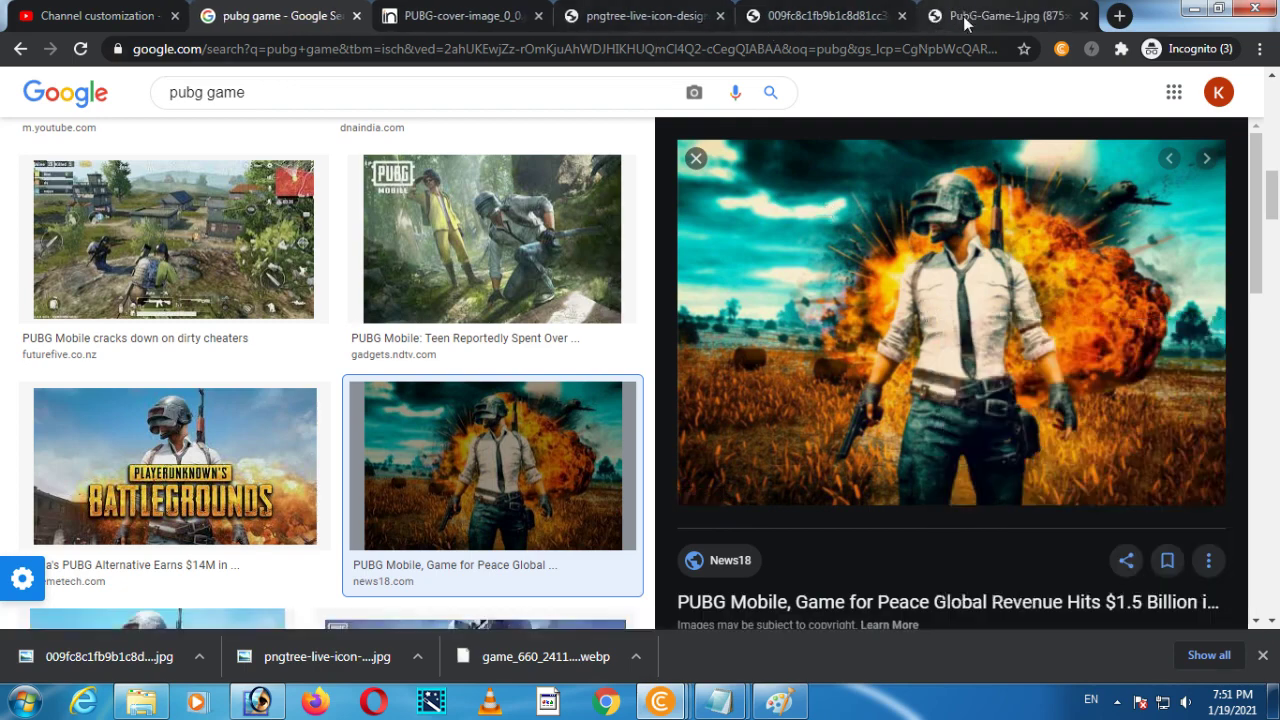
left_click(963, 16)
right_click(711, 290)
left_click(803, 329)
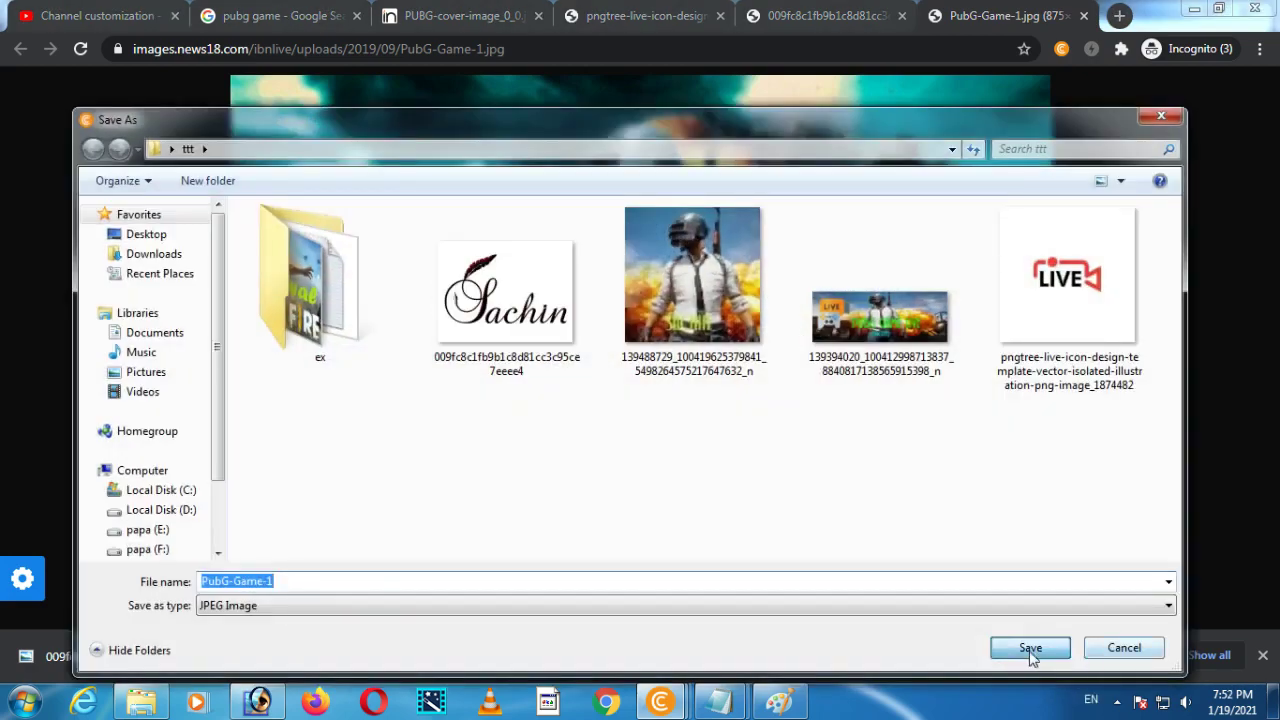
left_click(1025, 647)
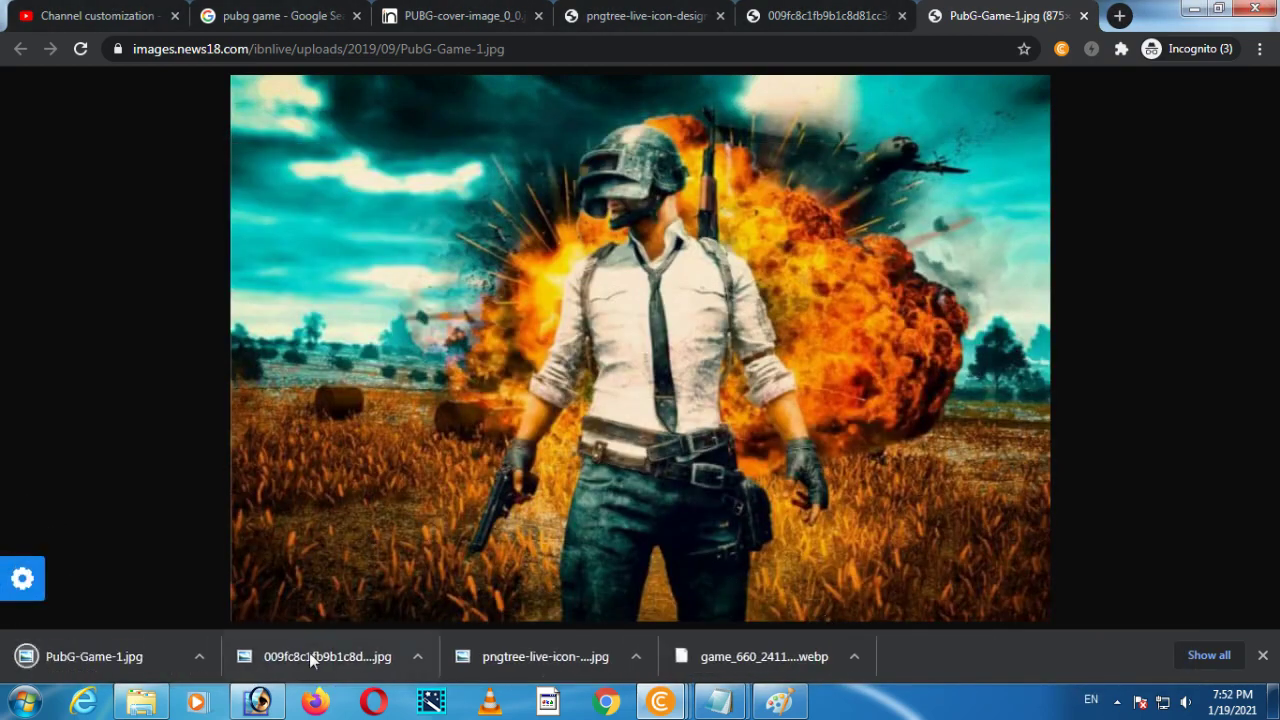
Switch to Photoshop, open PubG-Game-1 from the ttt folder and bring it into the left end of the youtube banner template
left_click(258, 701)
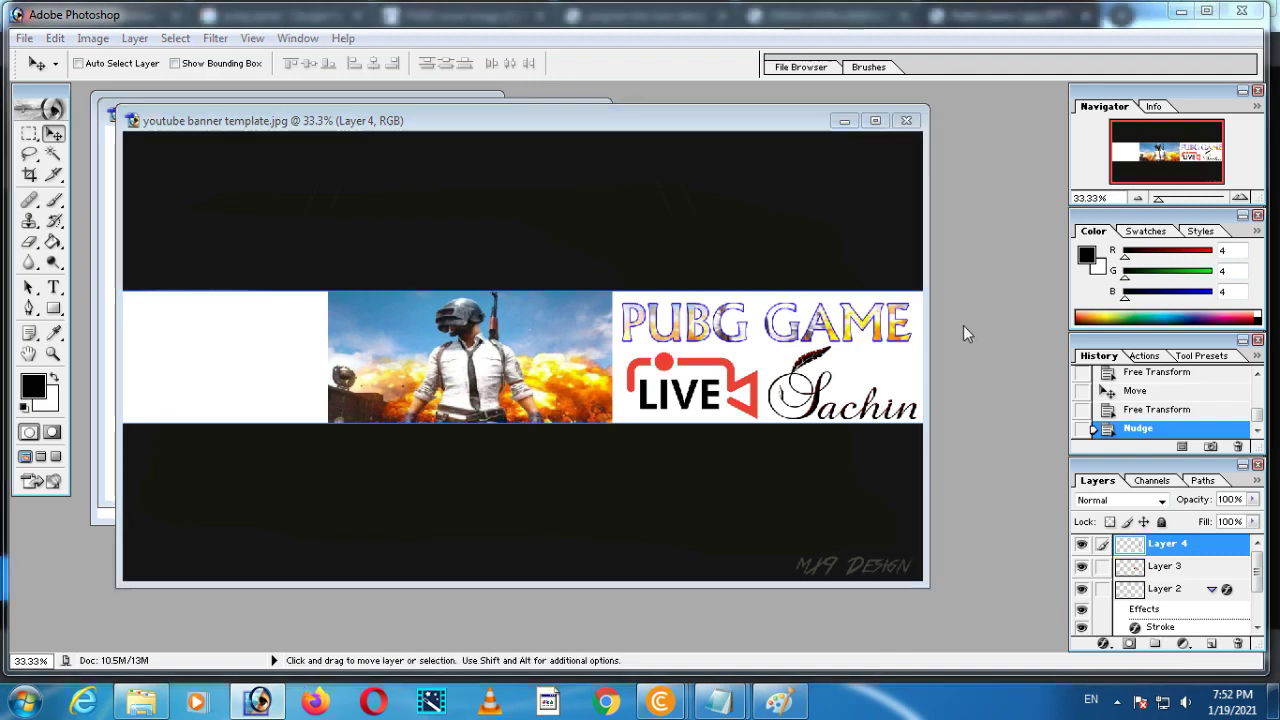
double_click(963, 325)
double_click(636, 318)
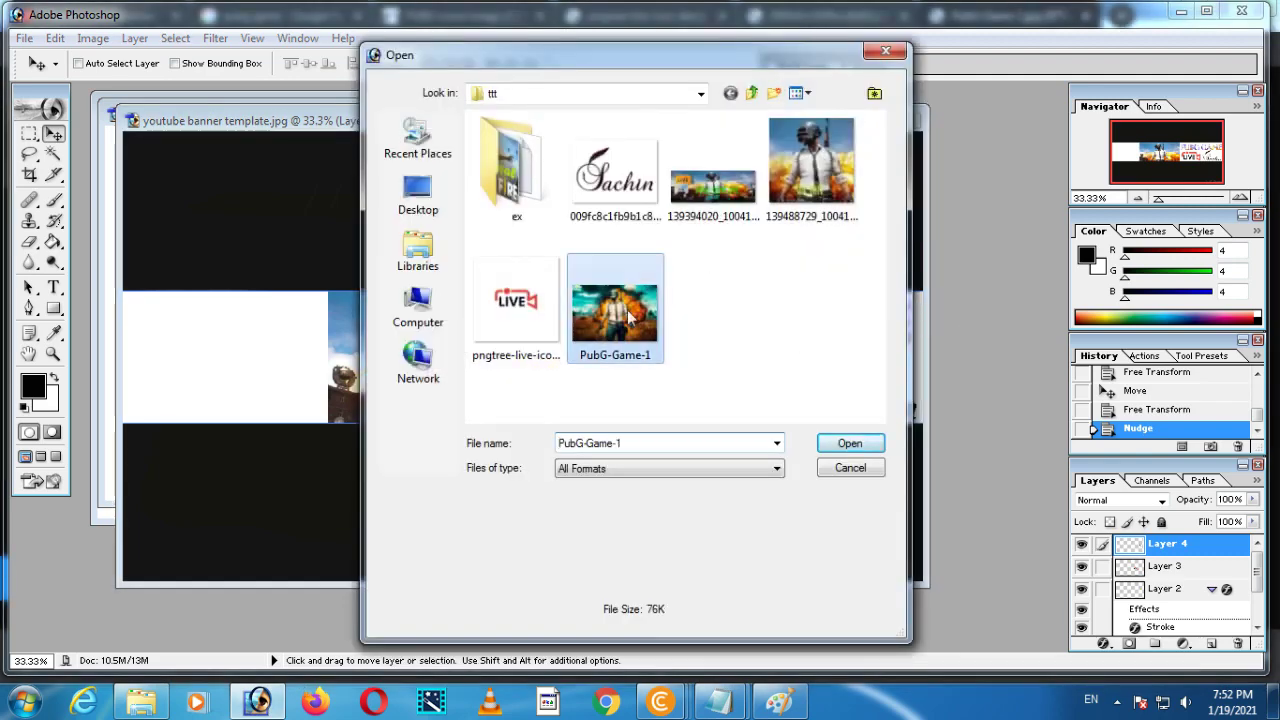
left_click_drag(514, 315, 309, 392)
Scale the new PUBG picture to 75.4% width and 72.6% height so it fills the white area left of the first picture
key("ctrl+t")
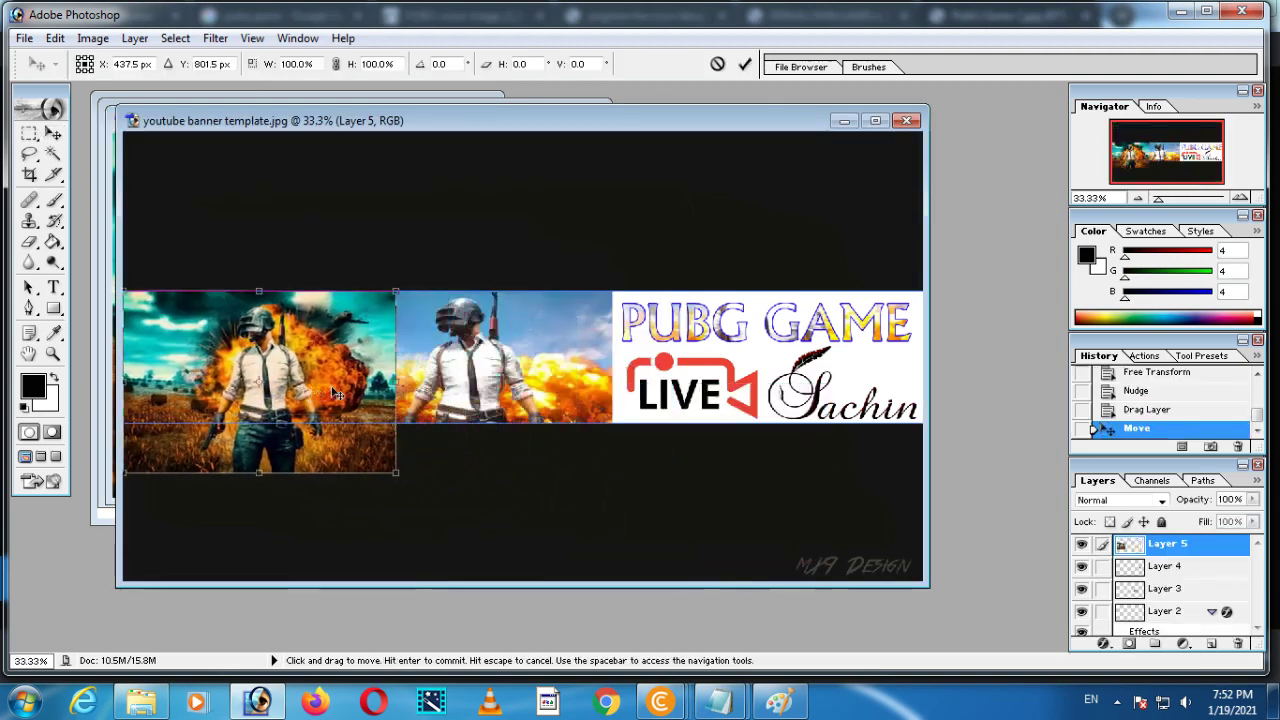
left_click_drag(396, 471, 341, 397)
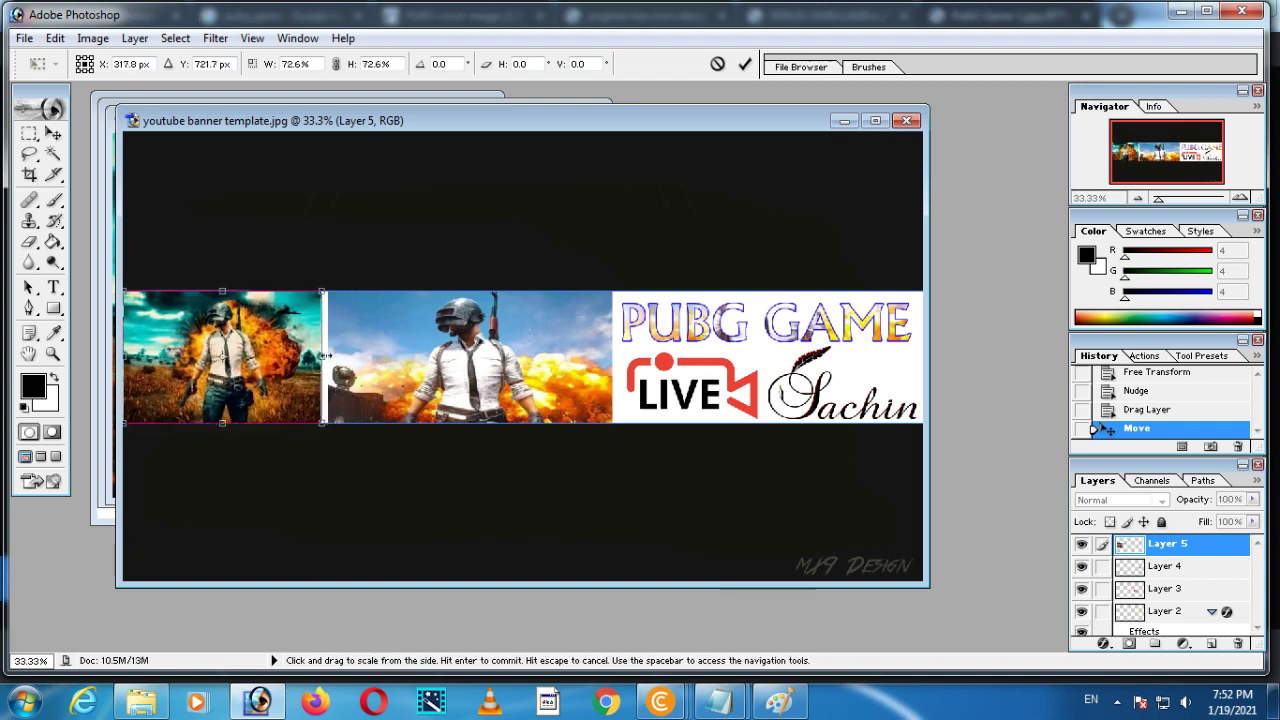
left_click_drag(325, 354, 333, 354)
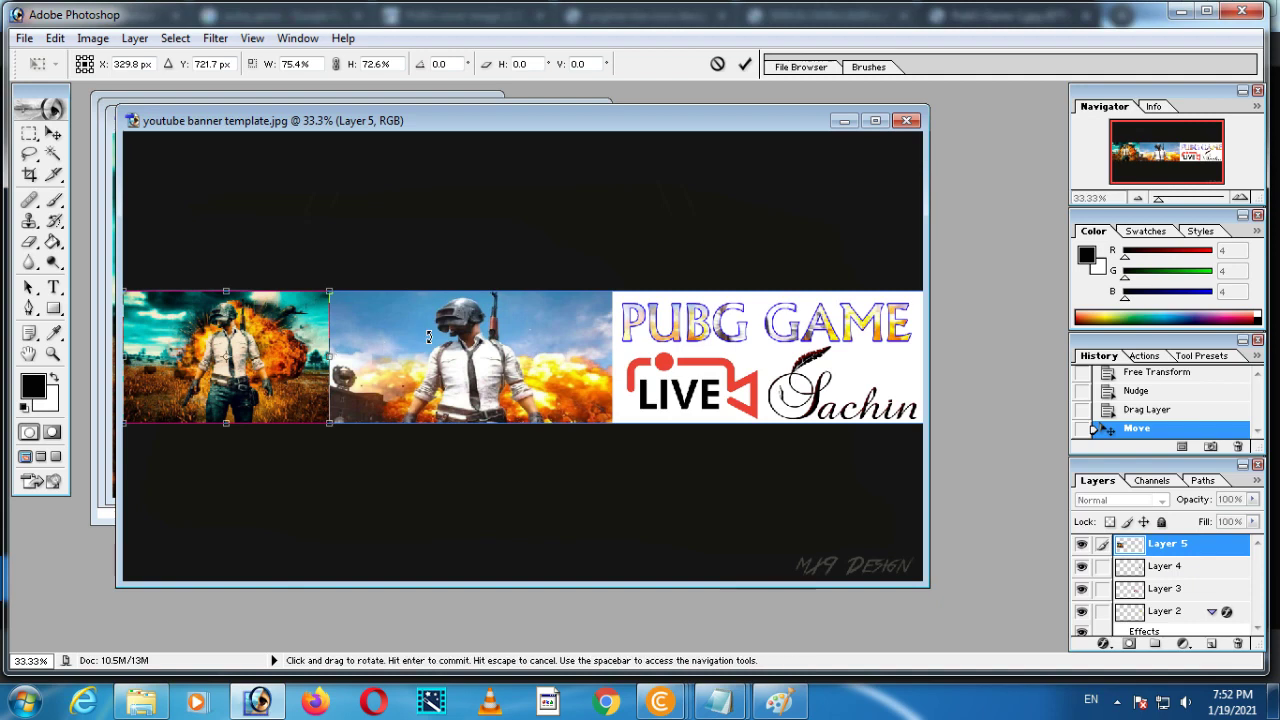
key("Return")
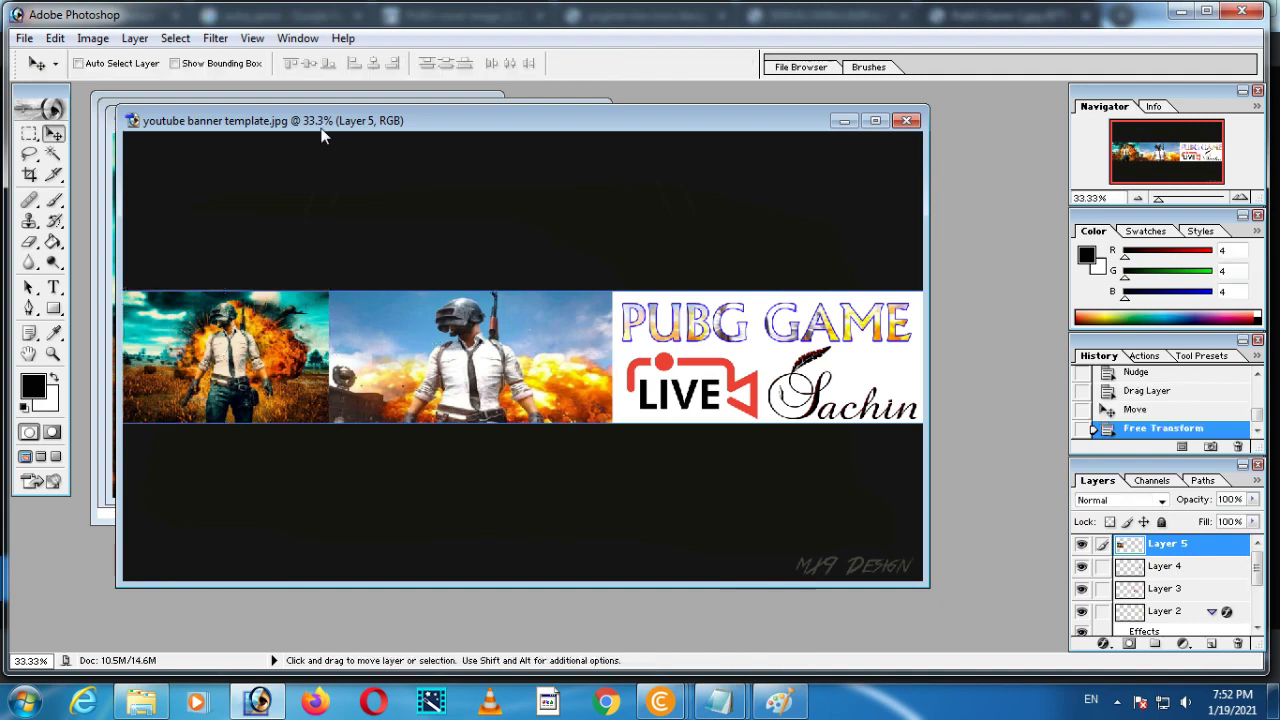
Save the banner in New folder as "youtube banner template" in Photoshop PSD format with layers
left_click_drag(523, 108, 643, 130)
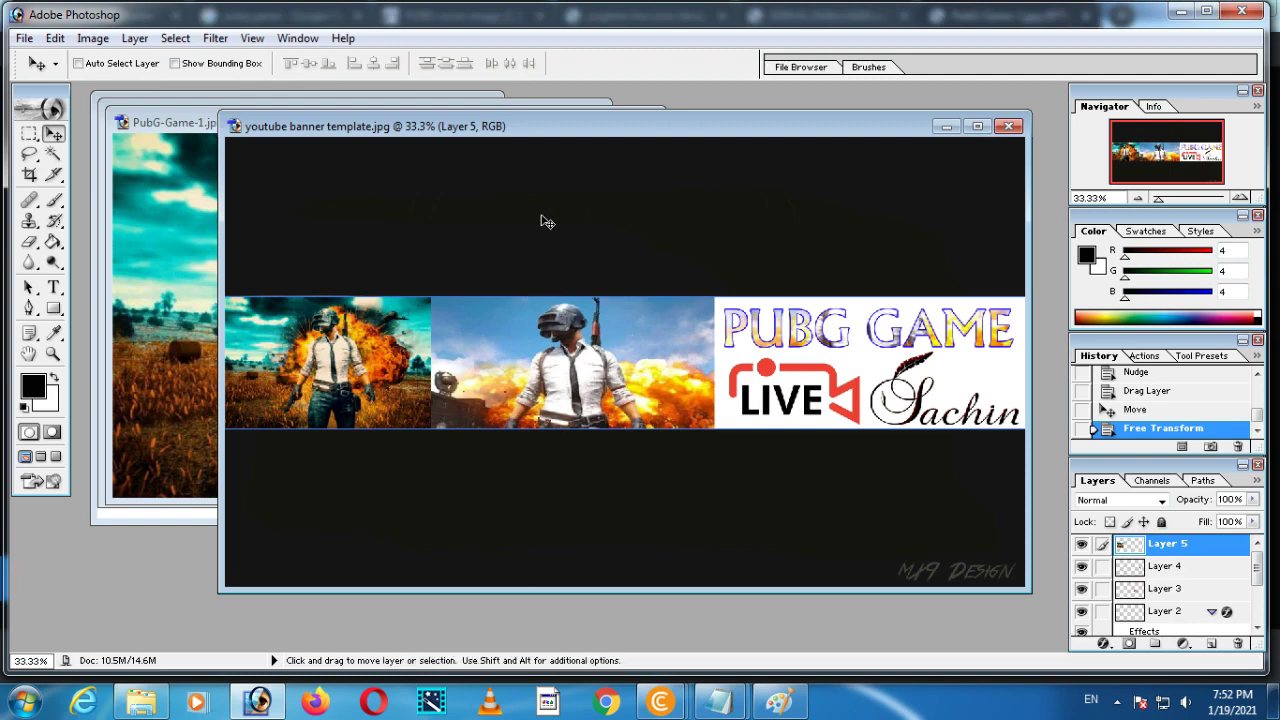
left_click(24, 38)
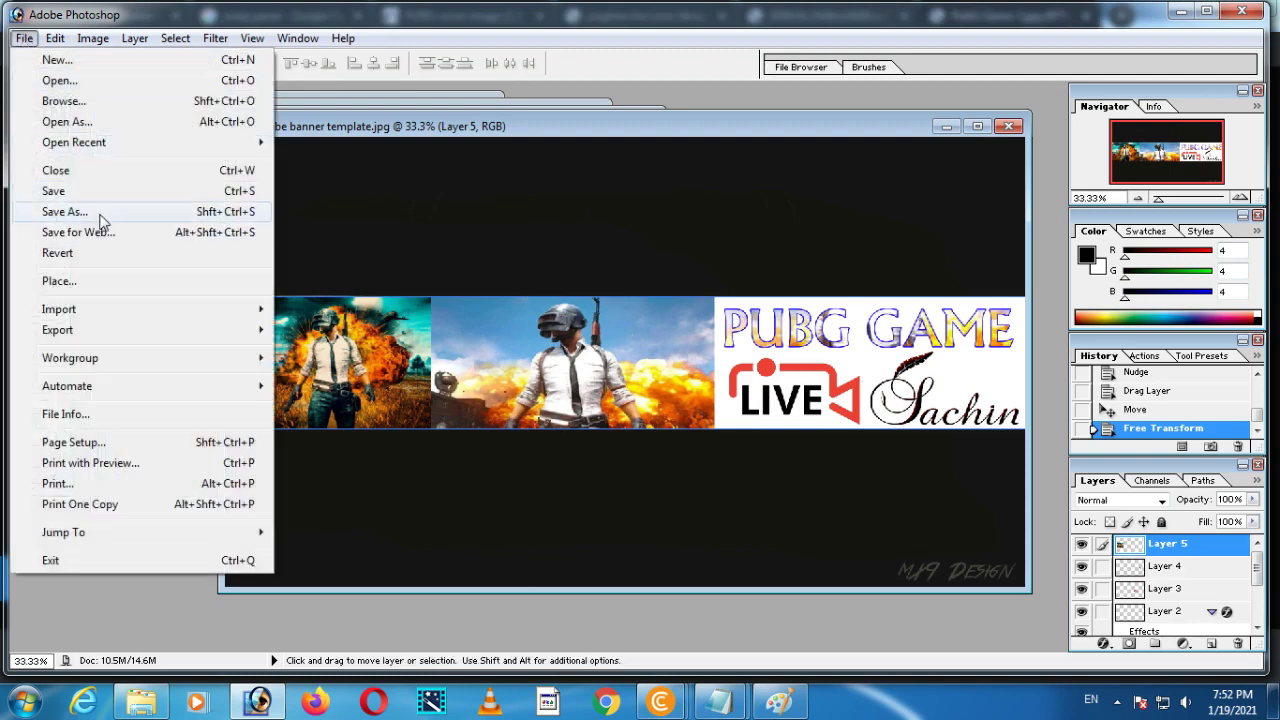
left_click(98, 217)
left_click(680, 413)
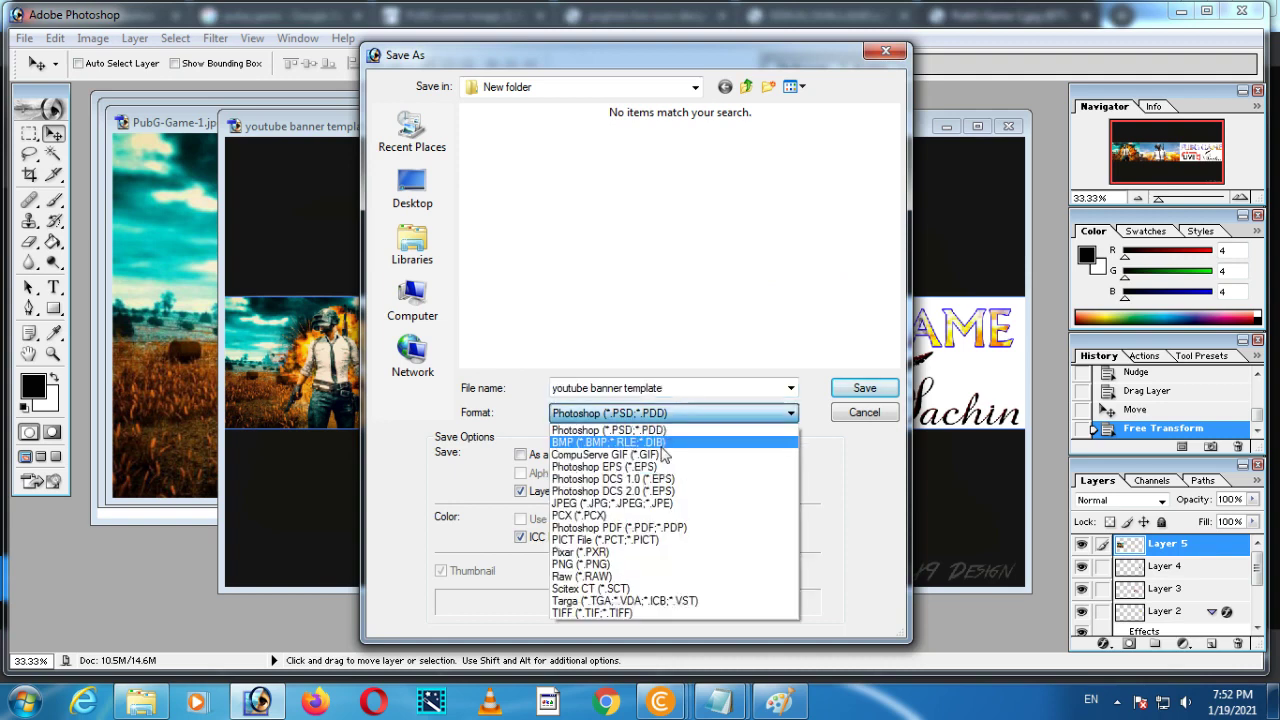
left_click(720, 251)
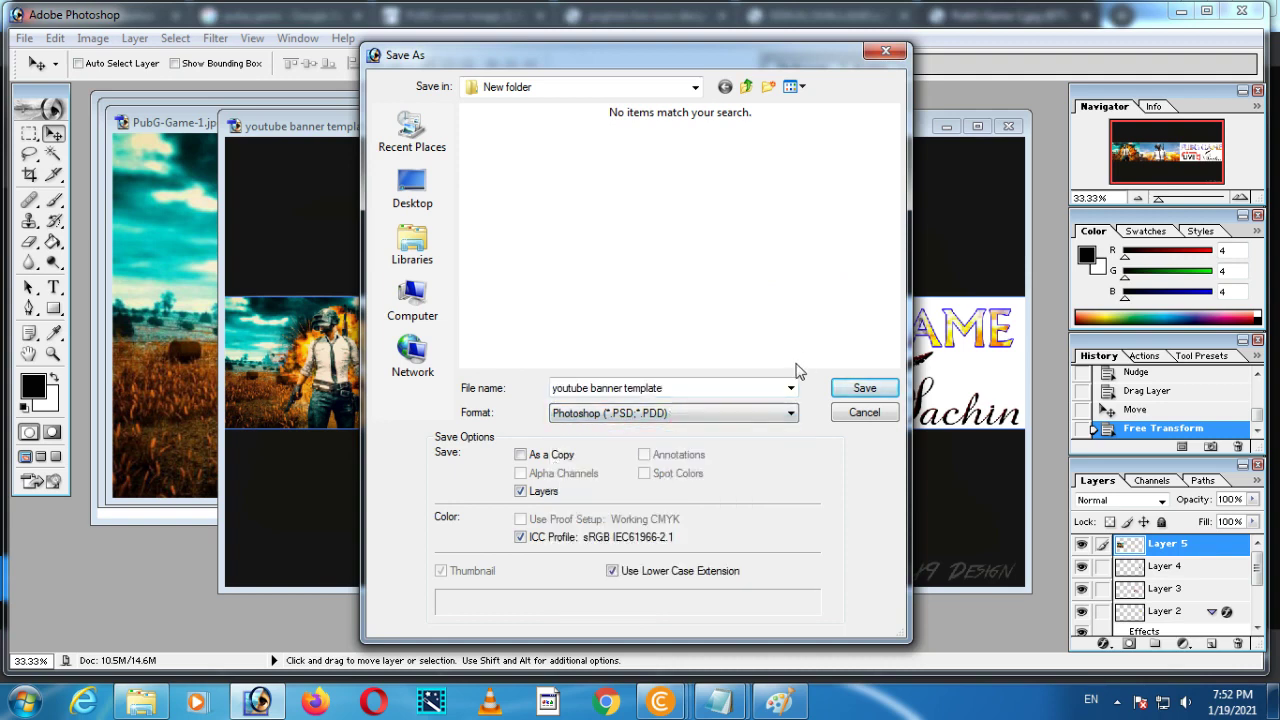
left_click(845, 393)
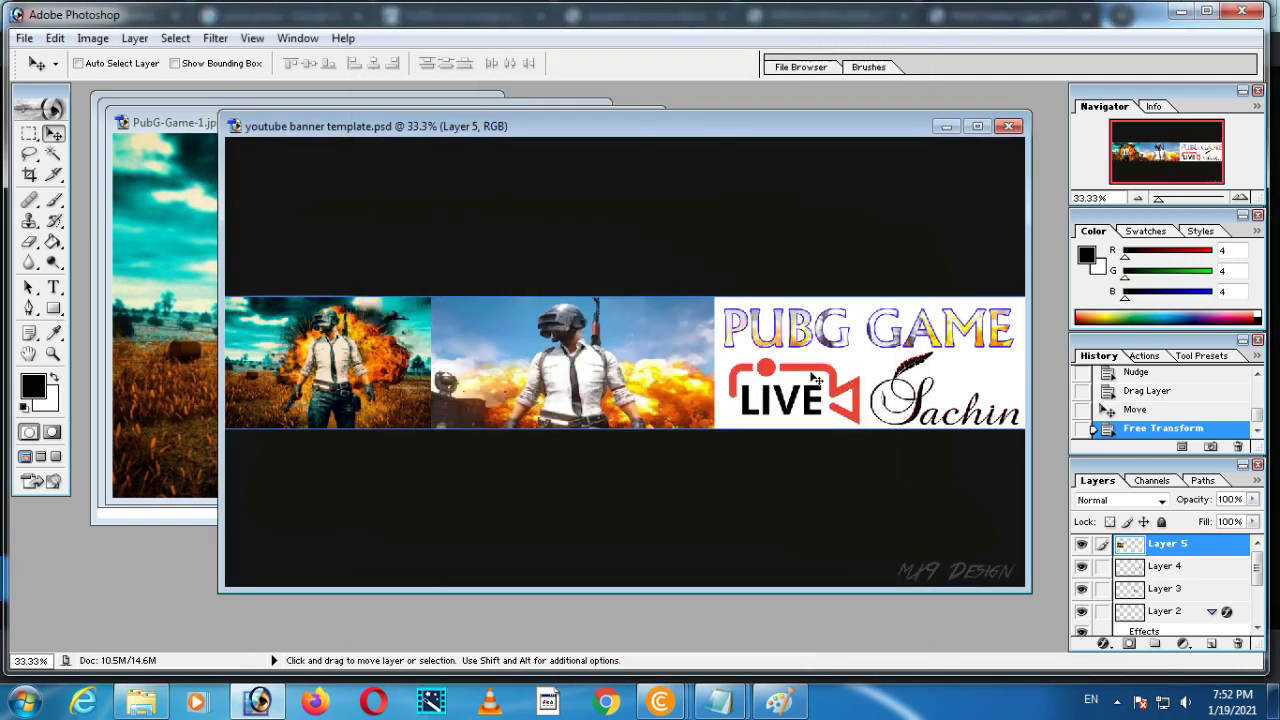
Save a JPEG copy named "Pubg Game Live" plus the channel owner's name in New folder, at maximum quality 12
left_click(23, 38)
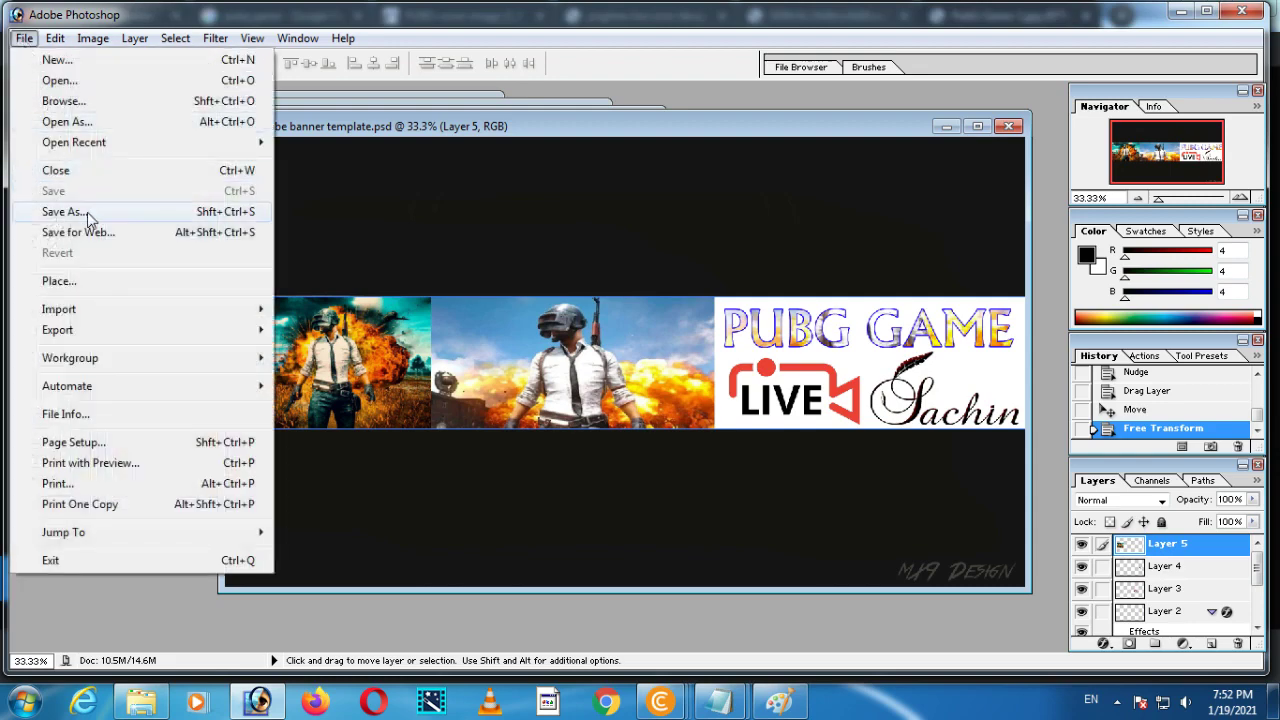
left_click(75, 208)
left_click(683, 413)
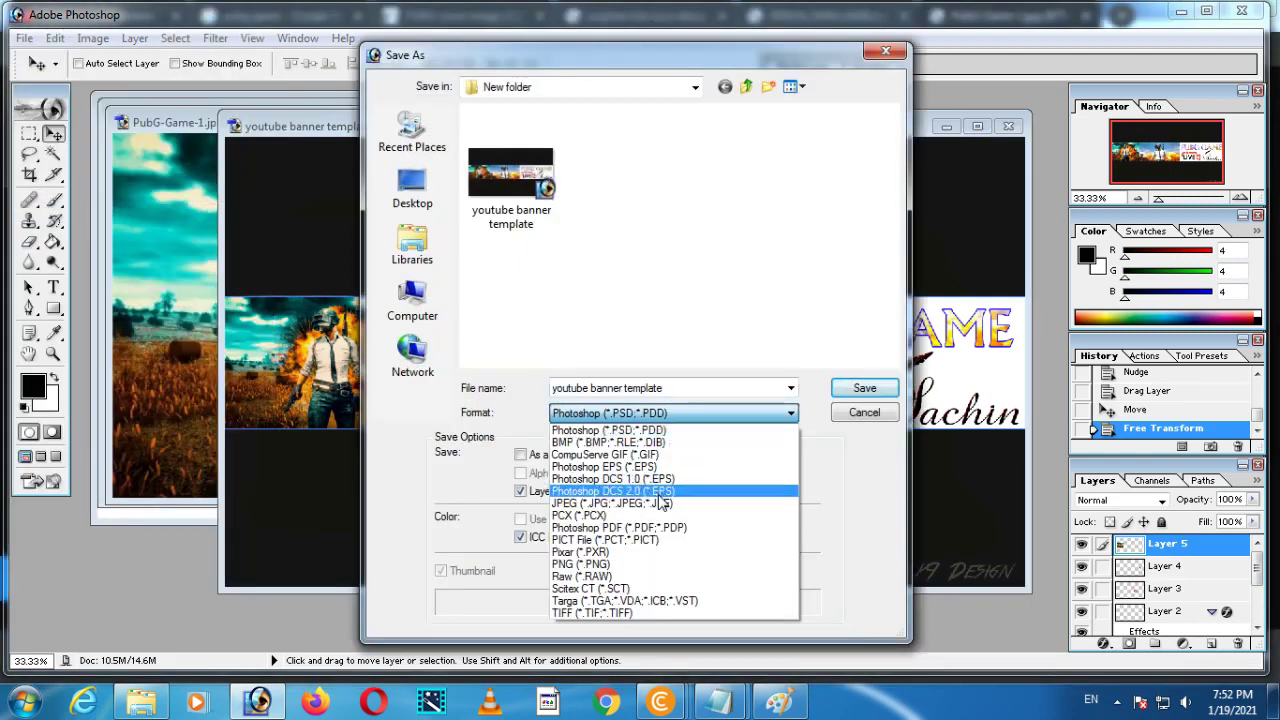
left_click(640, 489)
left_click(650, 388)
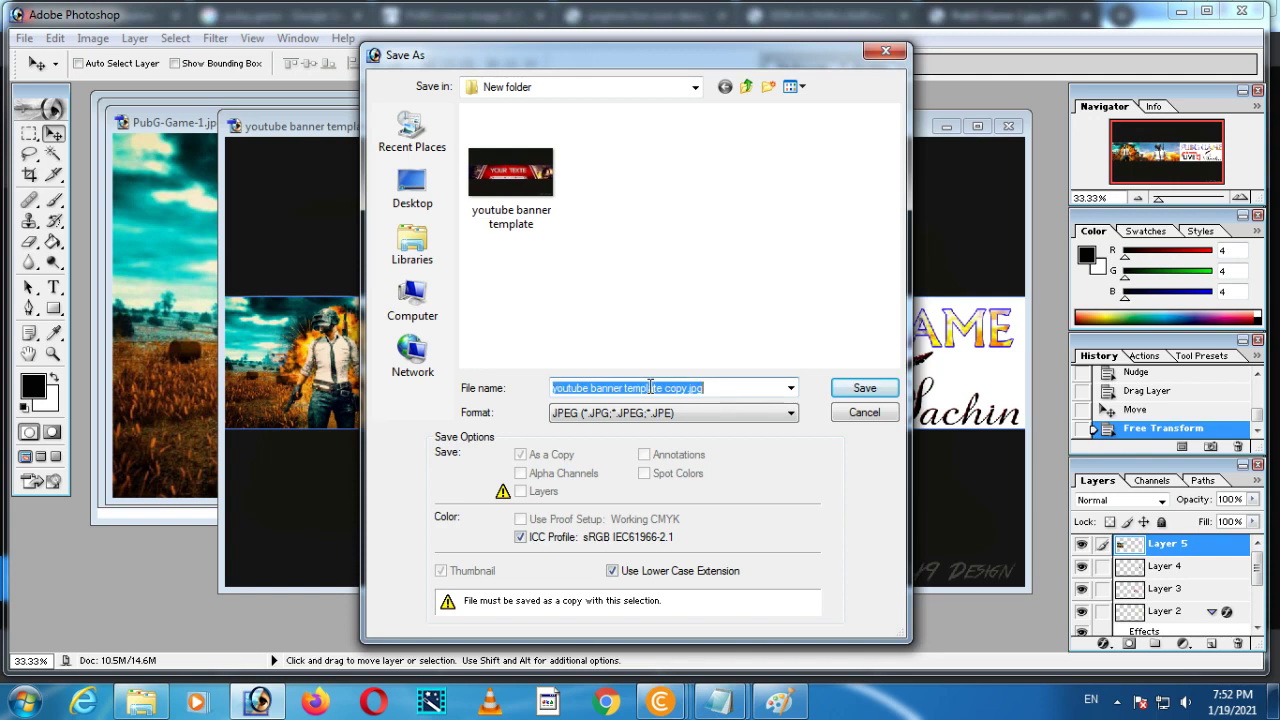
type("Pubg Game Live Sachin")
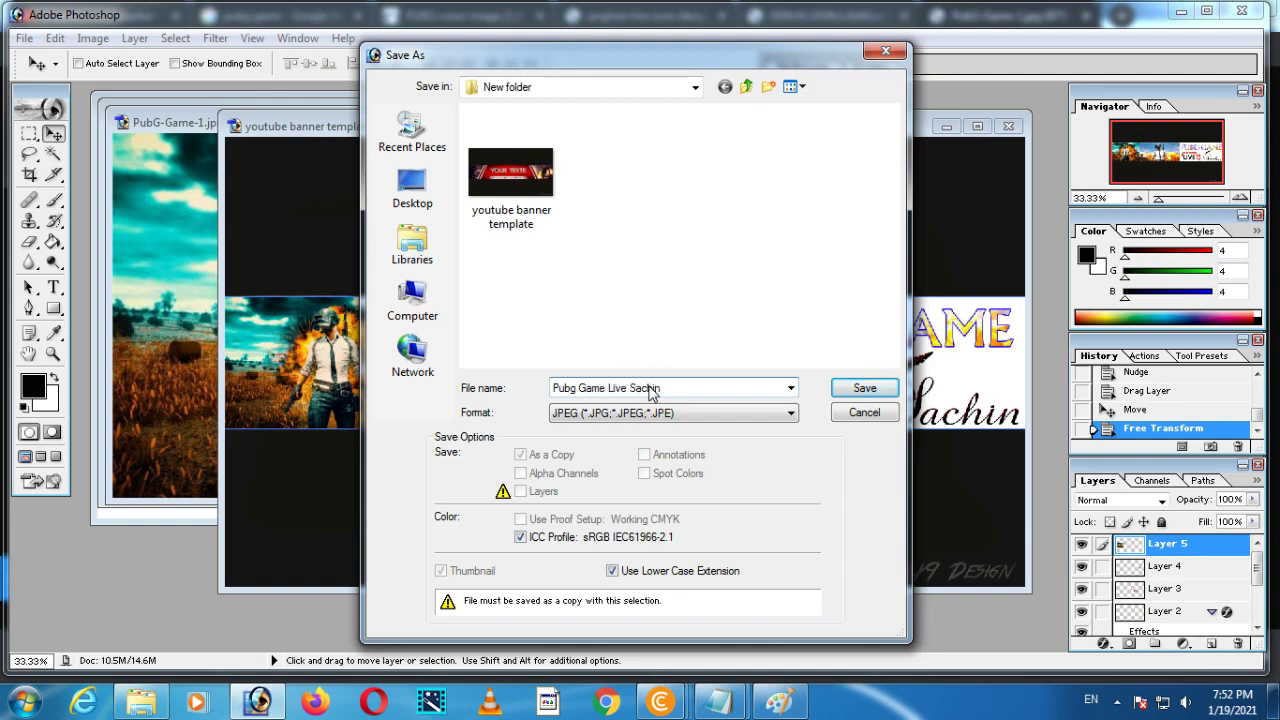
key("Return")
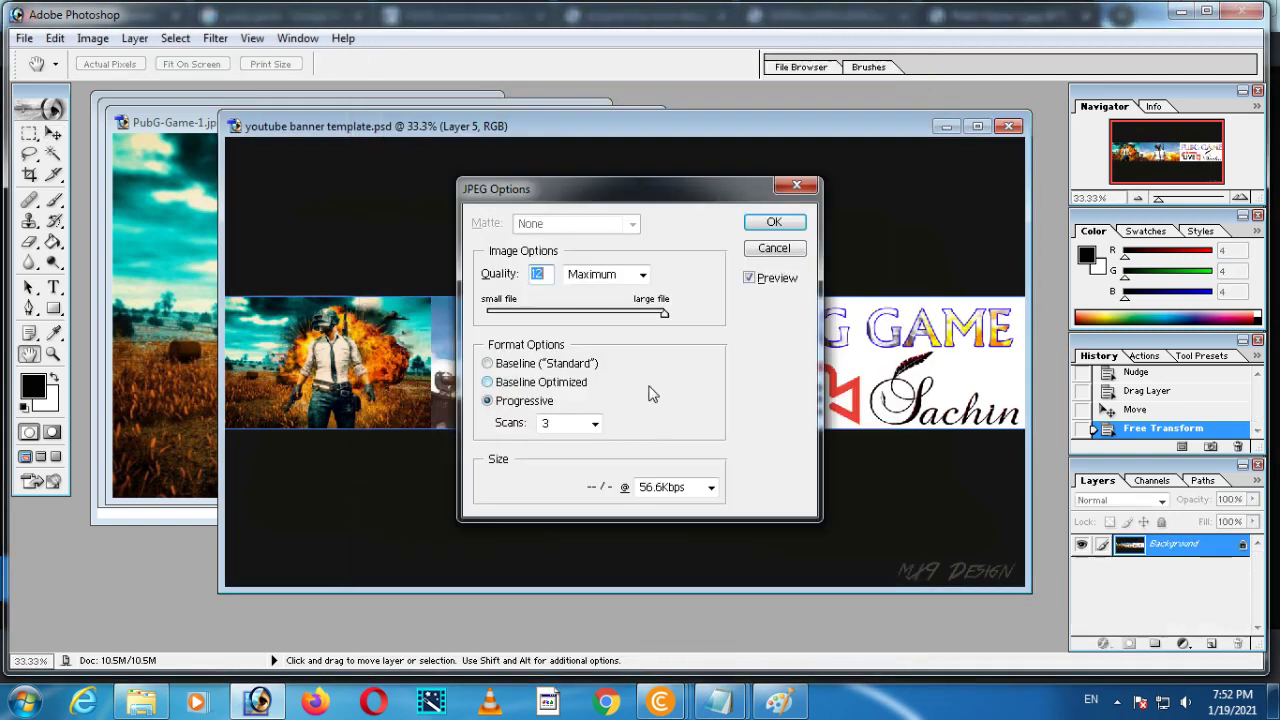
left_click(780, 229)
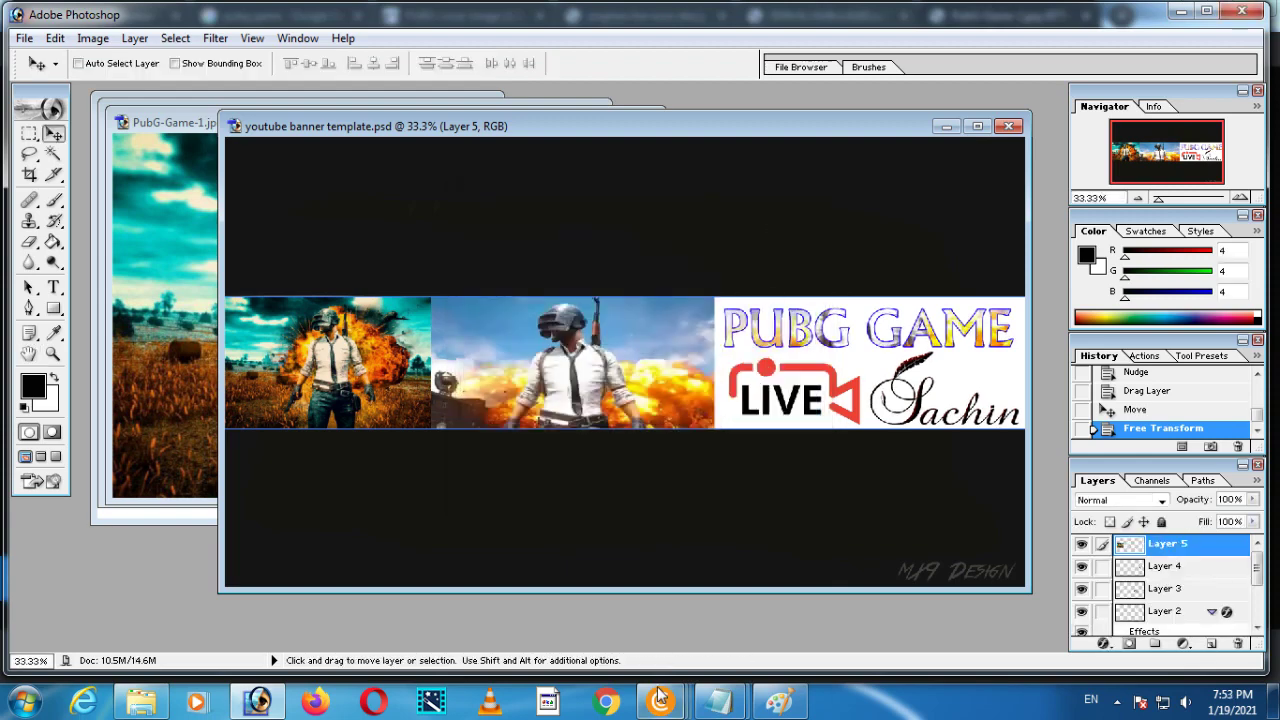
Switch to YouTube Studio in the browser and upload the "Pubg Game Live" JPEG from the desktop's New folder as the channel's banner image
mouse_move(660, 700)
mouse_move(628, 605)
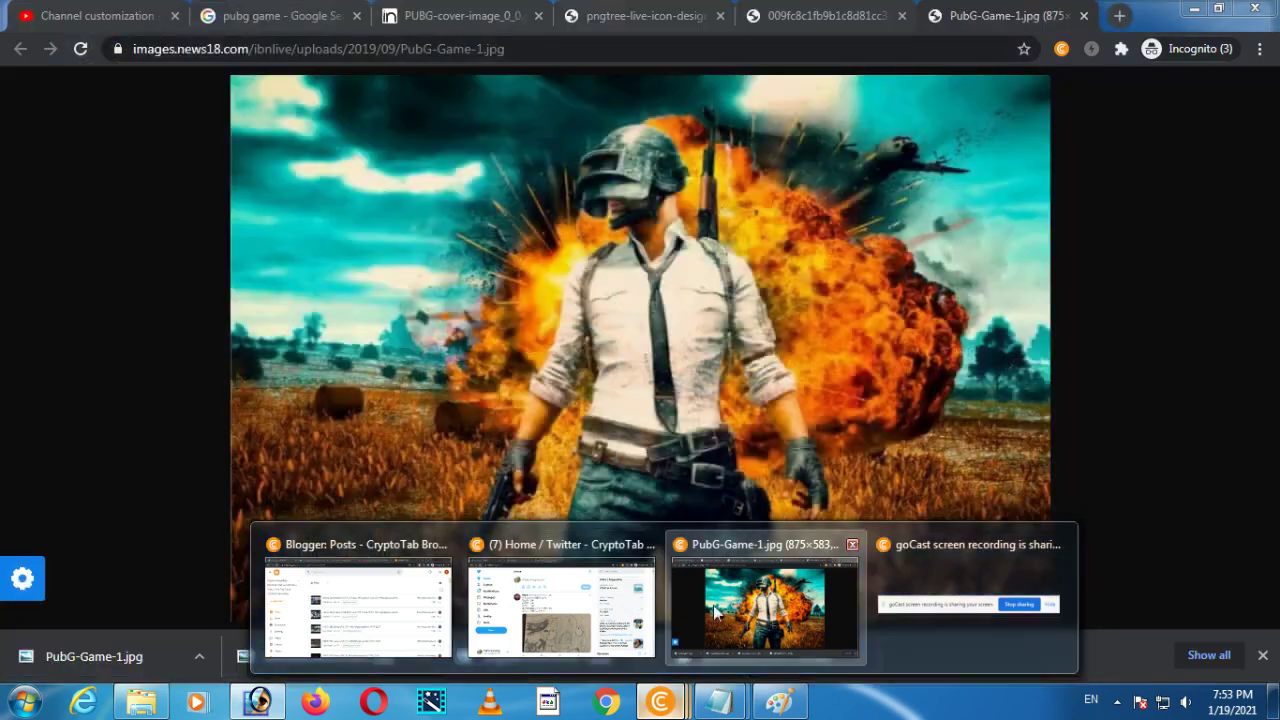
left_click(722, 605)
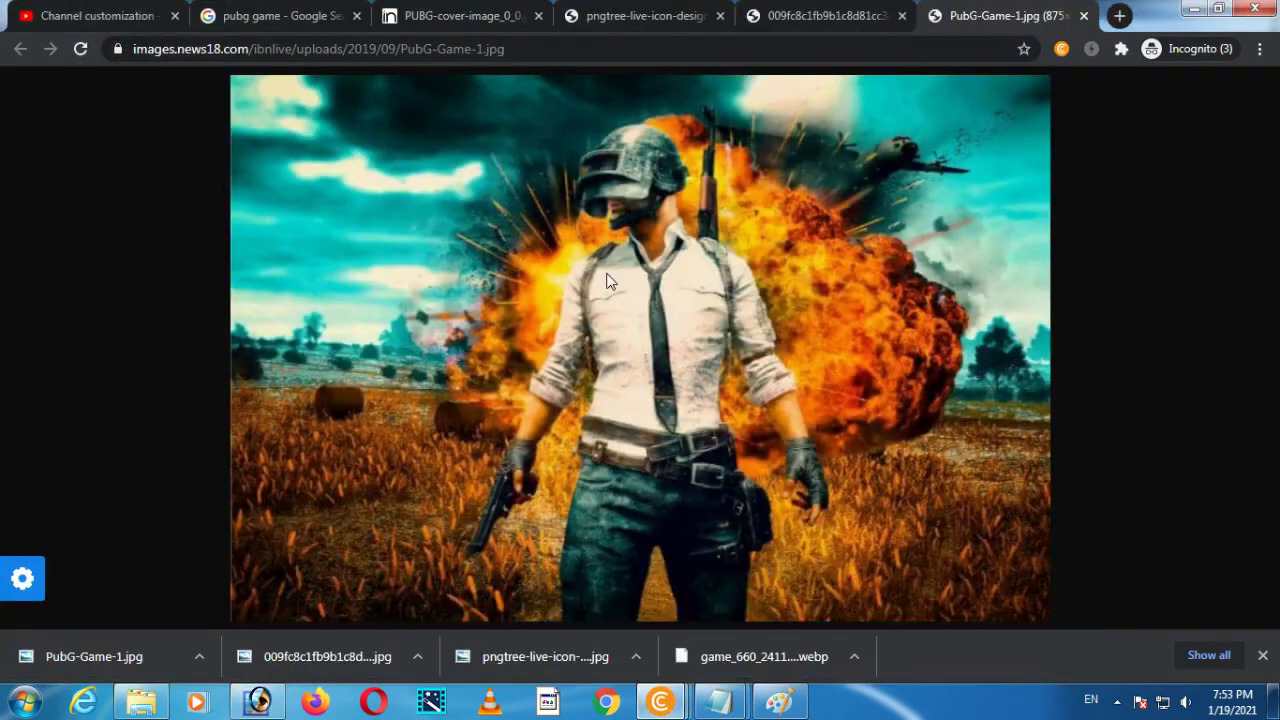
left_click(80, 15)
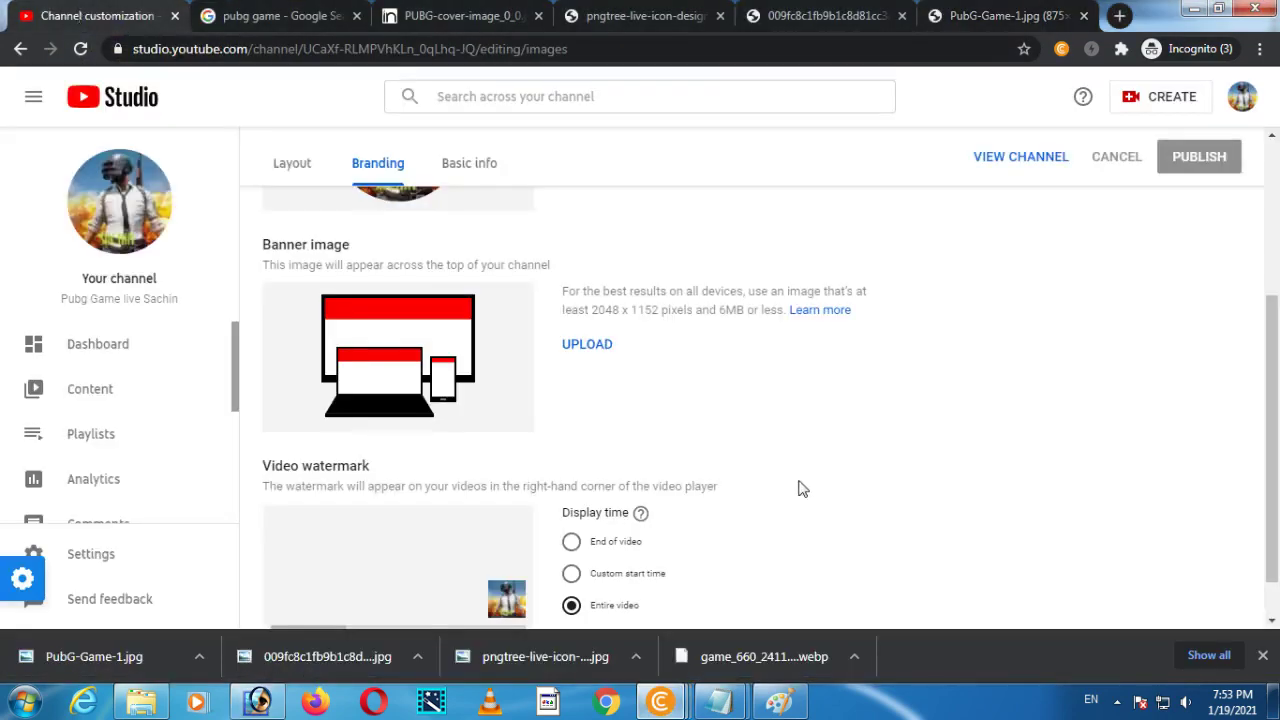
scroll(760, 470, "down", 1)
left_click(600, 296)
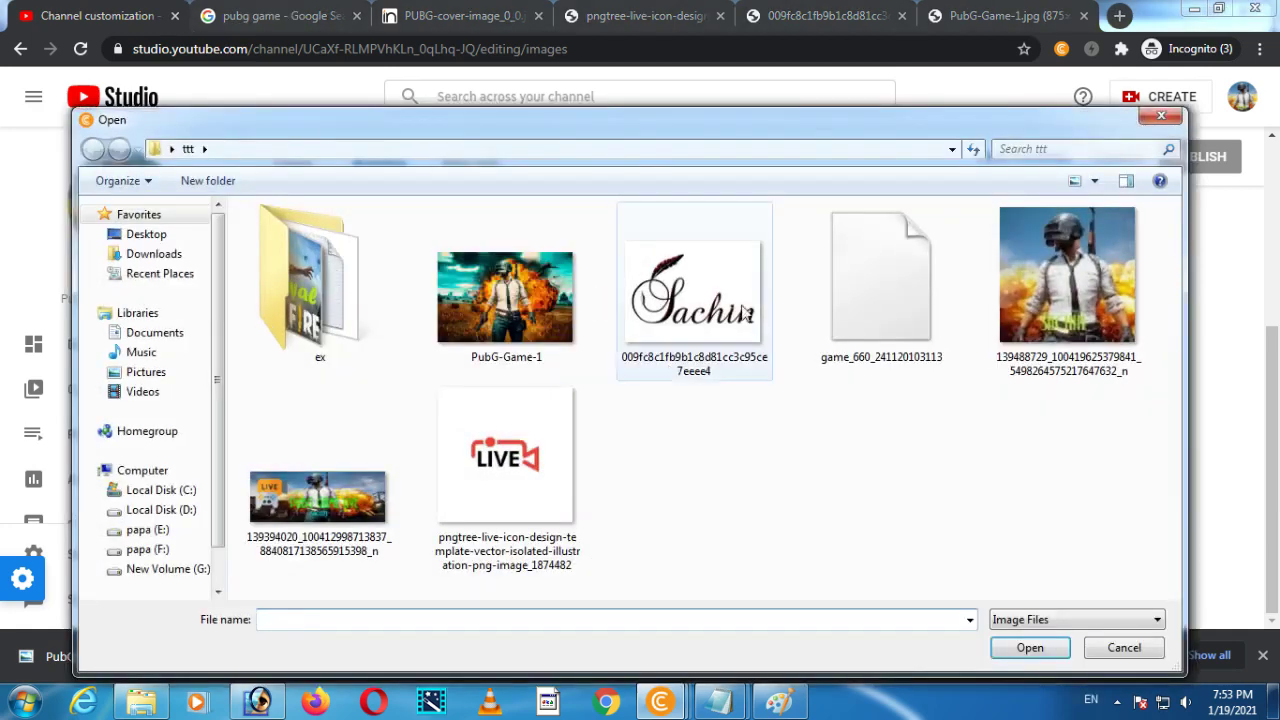
left_click(120, 234)
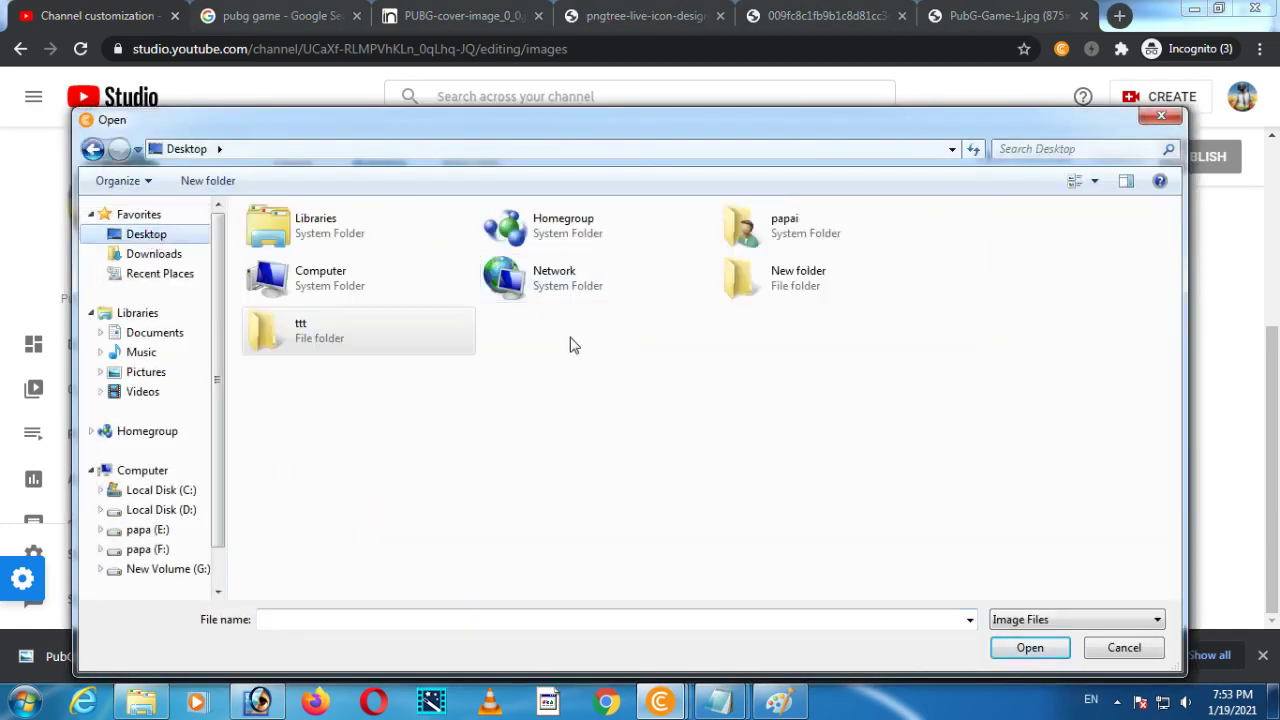
double_click(826, 288)
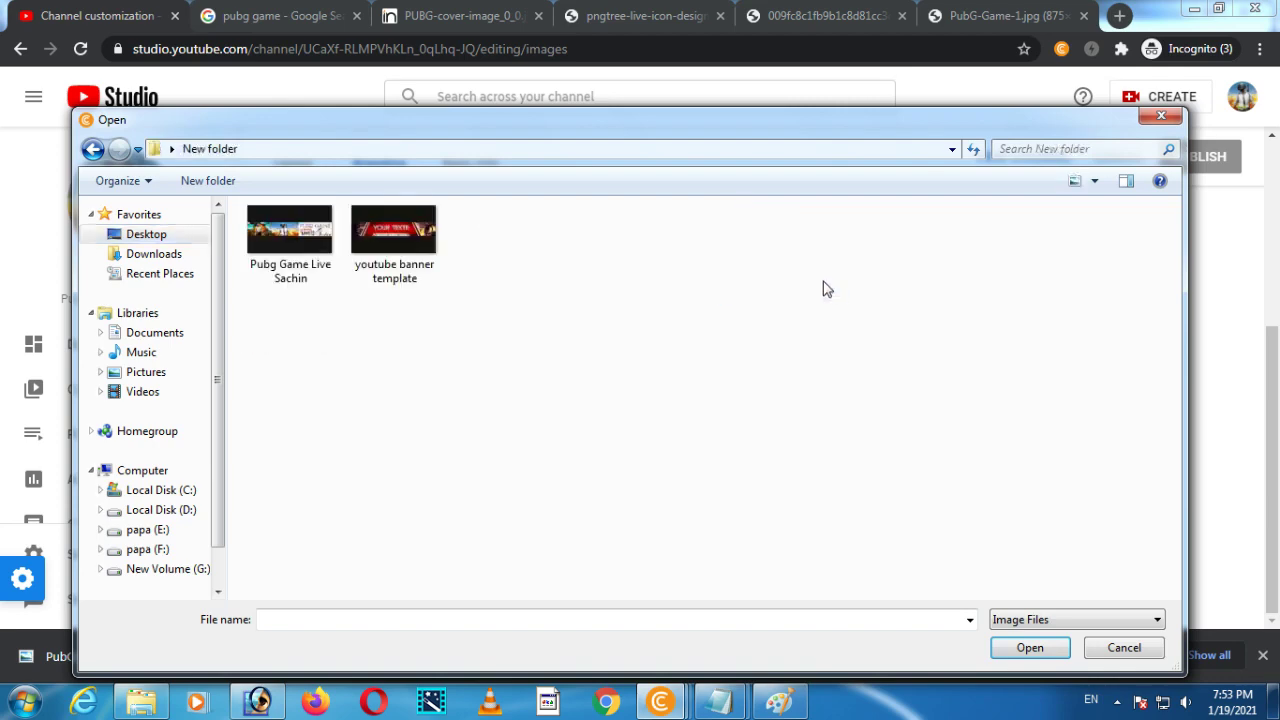
left_click(305, 235)
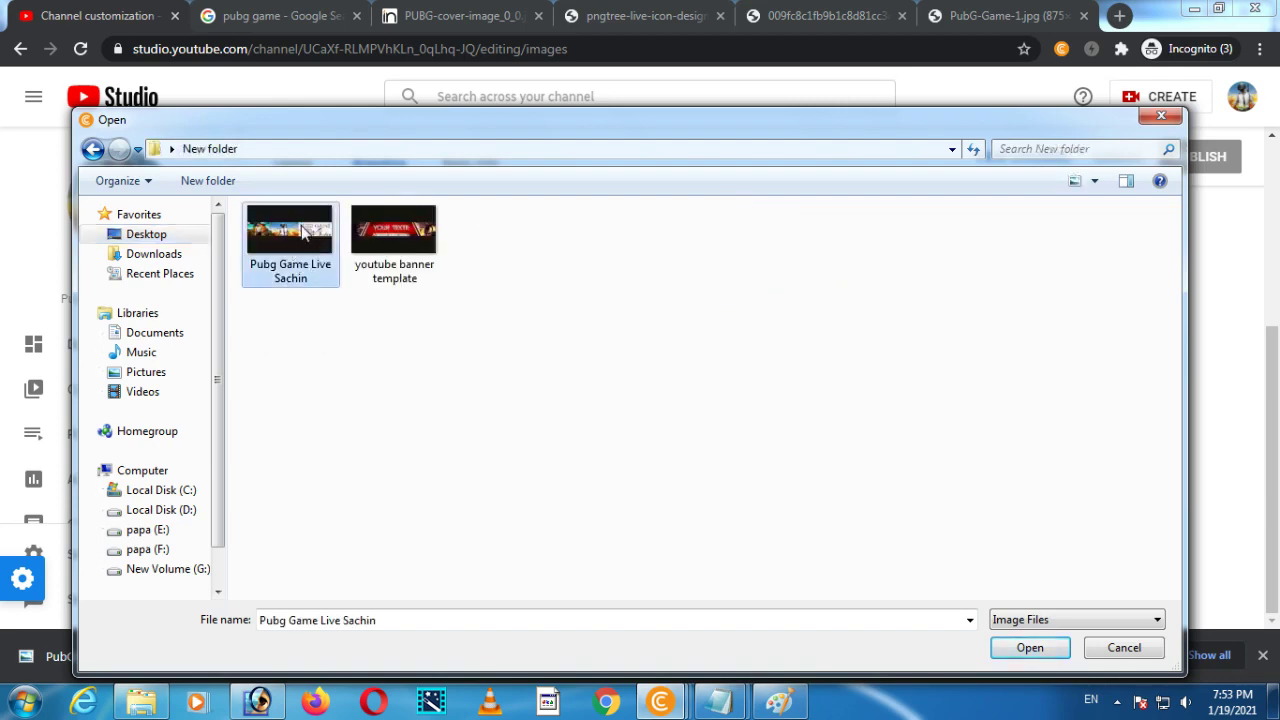
double_click(303, 230)
Accept the banner art with its full-image crop and publish the channel branding changes
scroll(1006, 470, "down", 3)
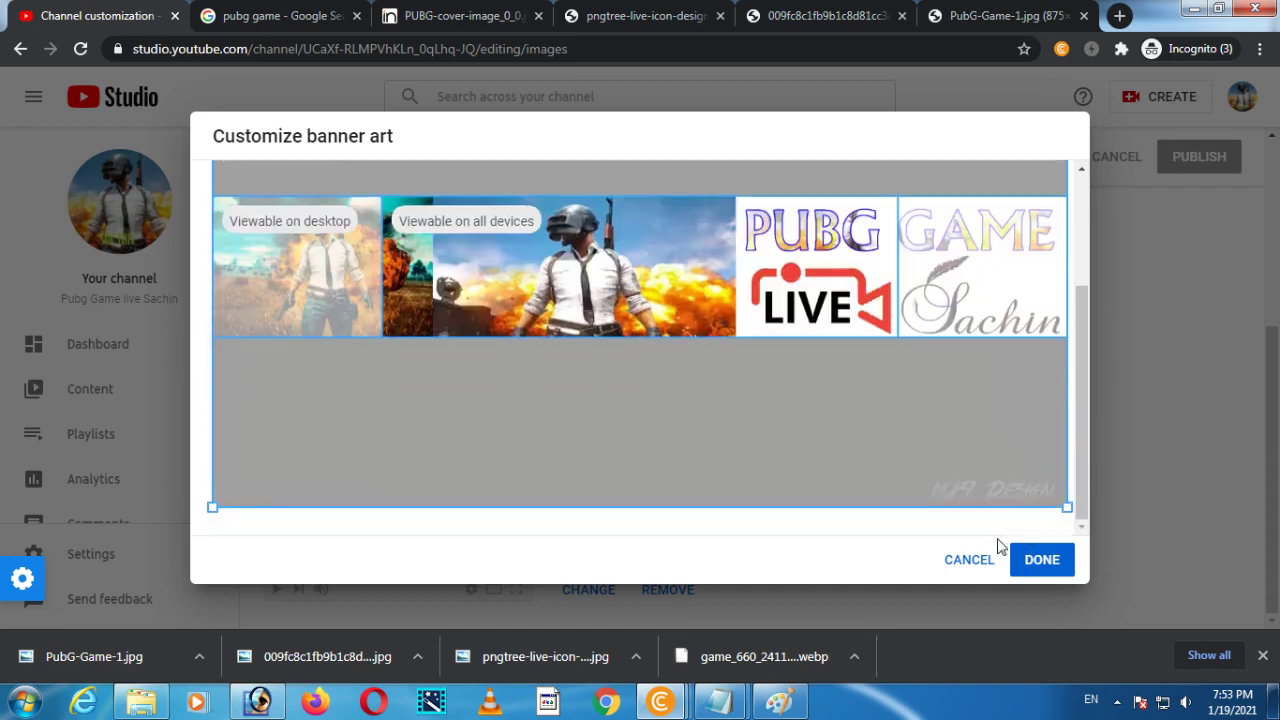
left_click(1042, 562)
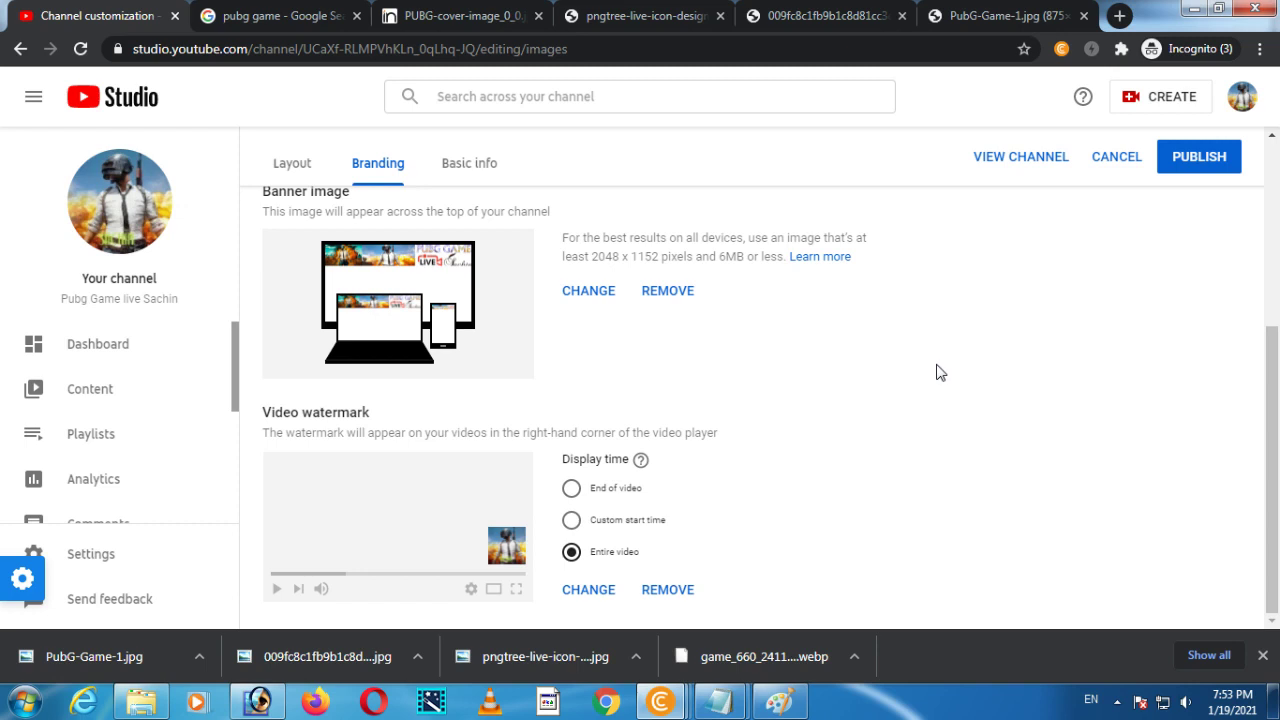
left_click(1199, 160)
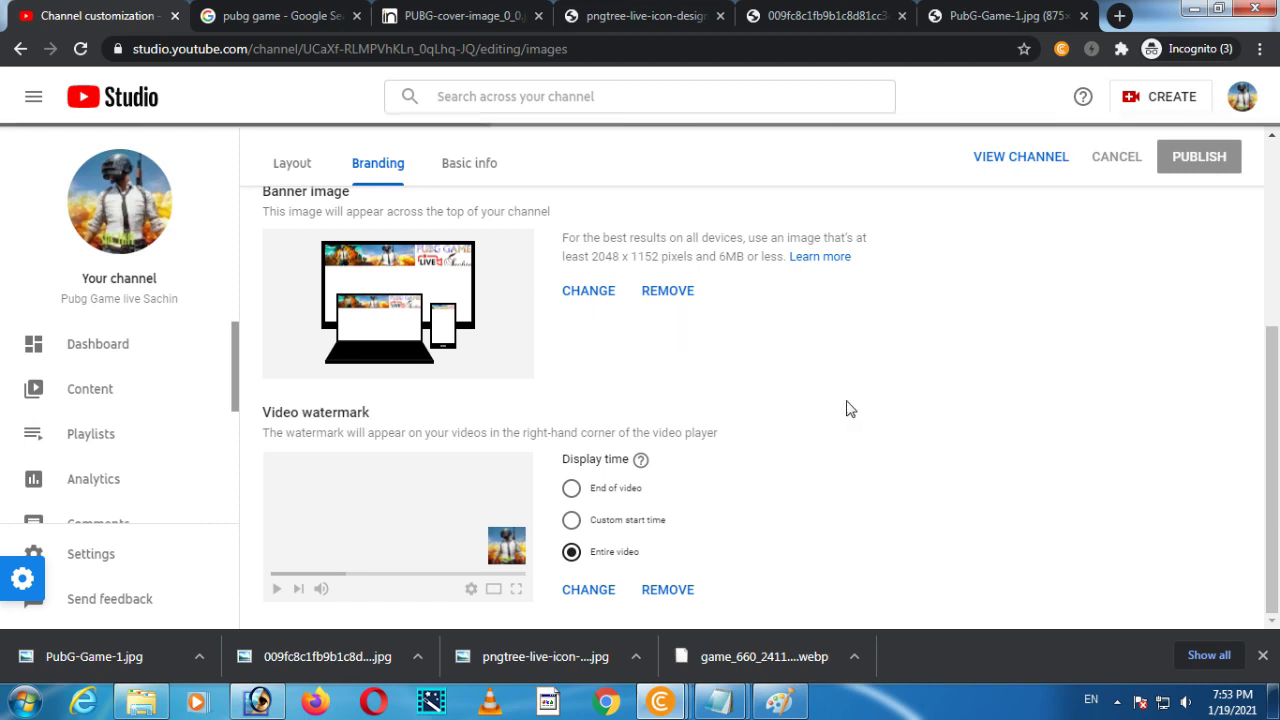
View the channel page in a new browser tab, pause its featured video and examine the published banner and page layout
right_click(127, 203)
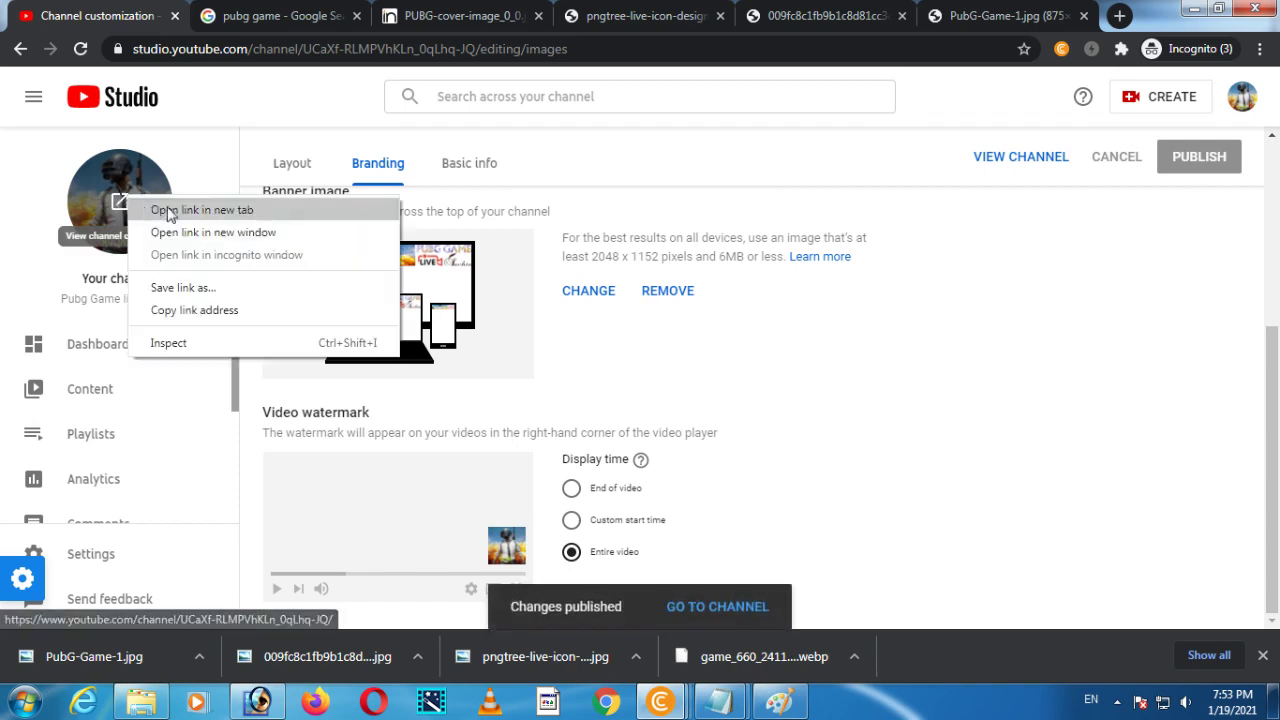
left_click(166, 211)
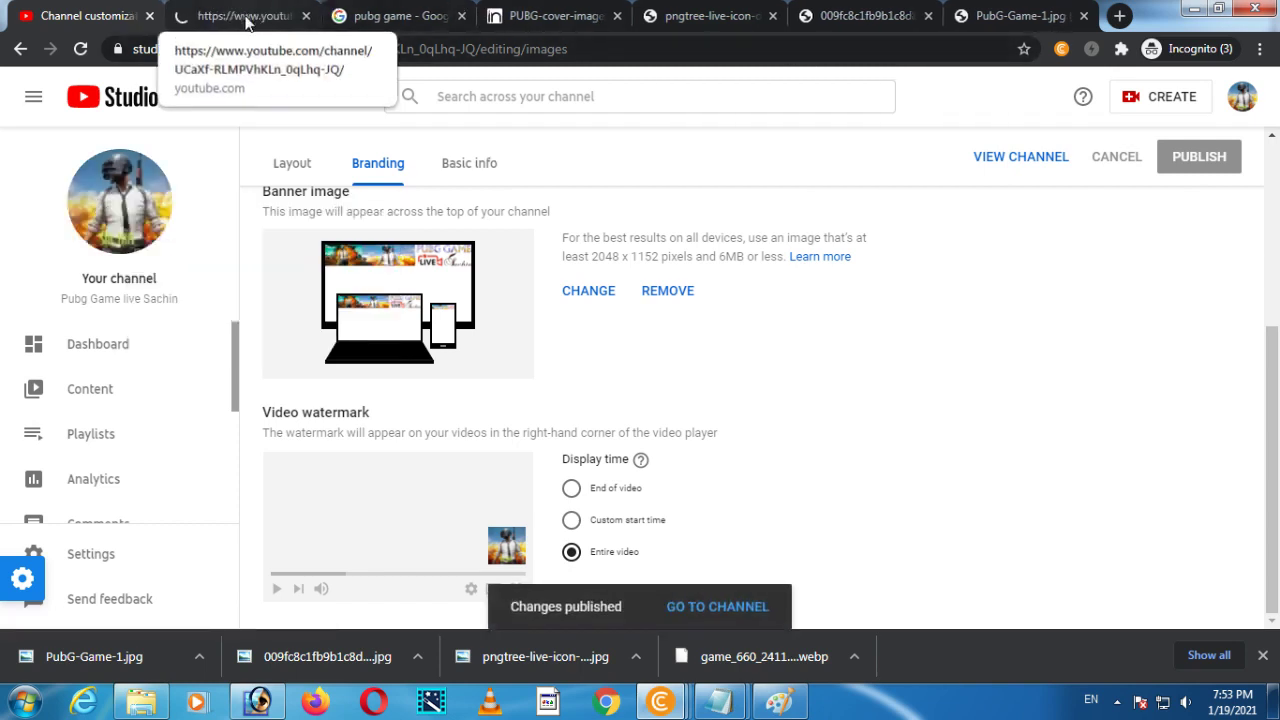
left_click(245, 18)
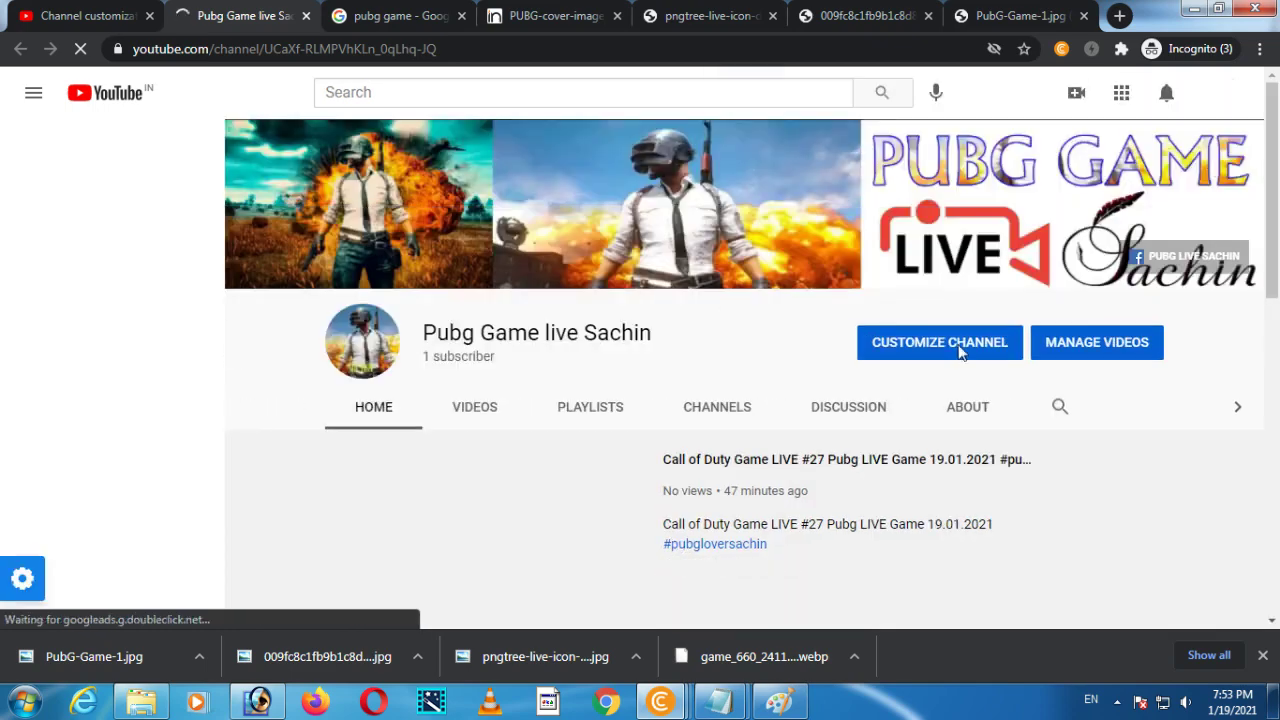
scroll(514, 529, "down", 3)
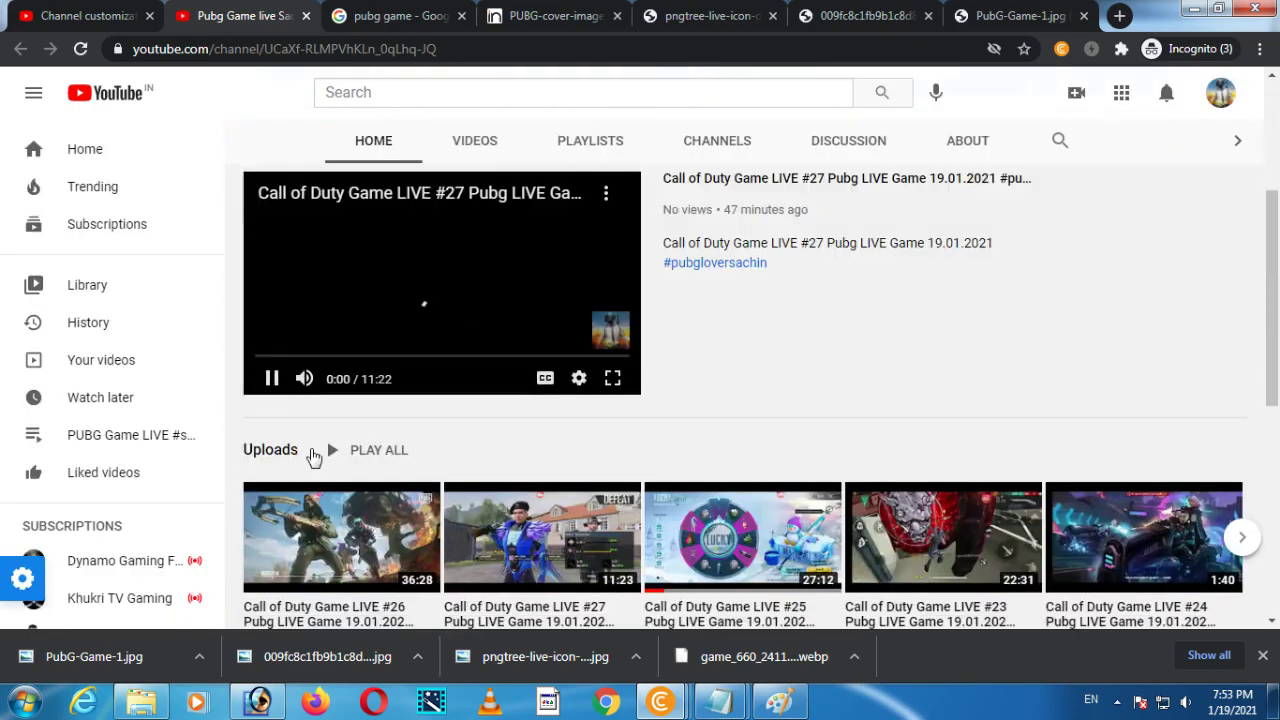
left_click(271, 378)
scroll(920, 385, "up", 2)
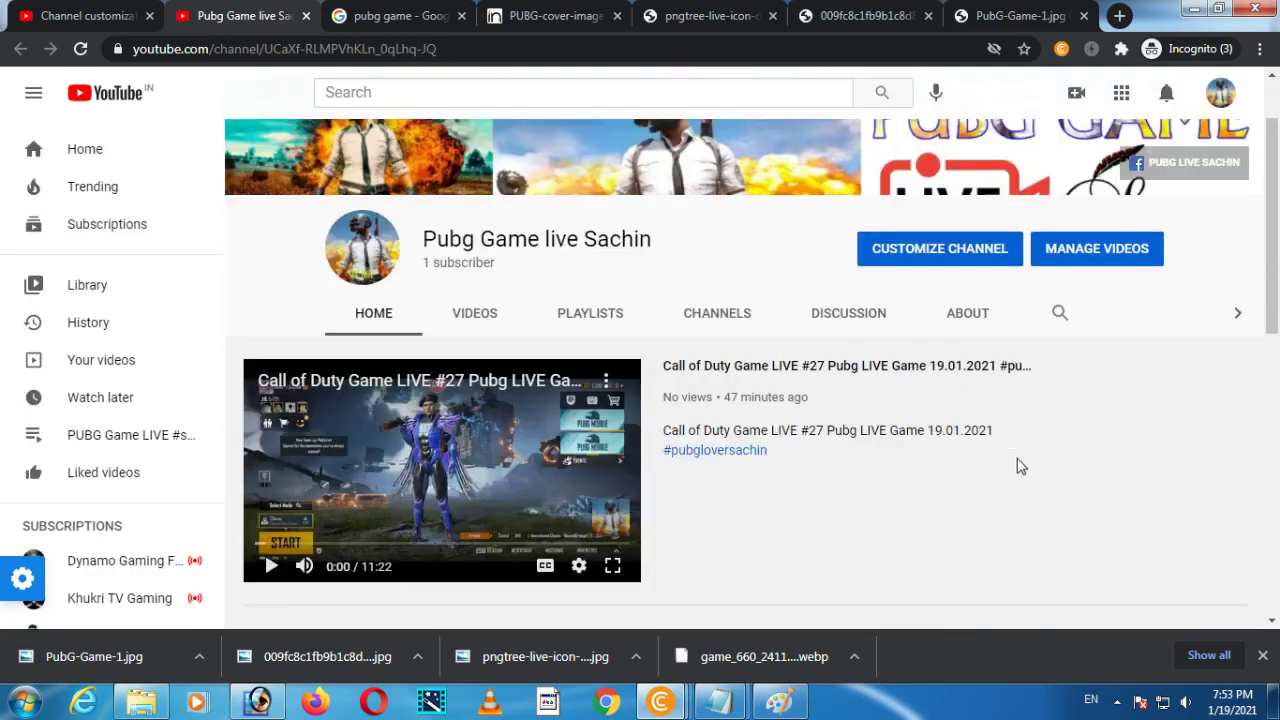
scroll(1030, 466, "up", 1)
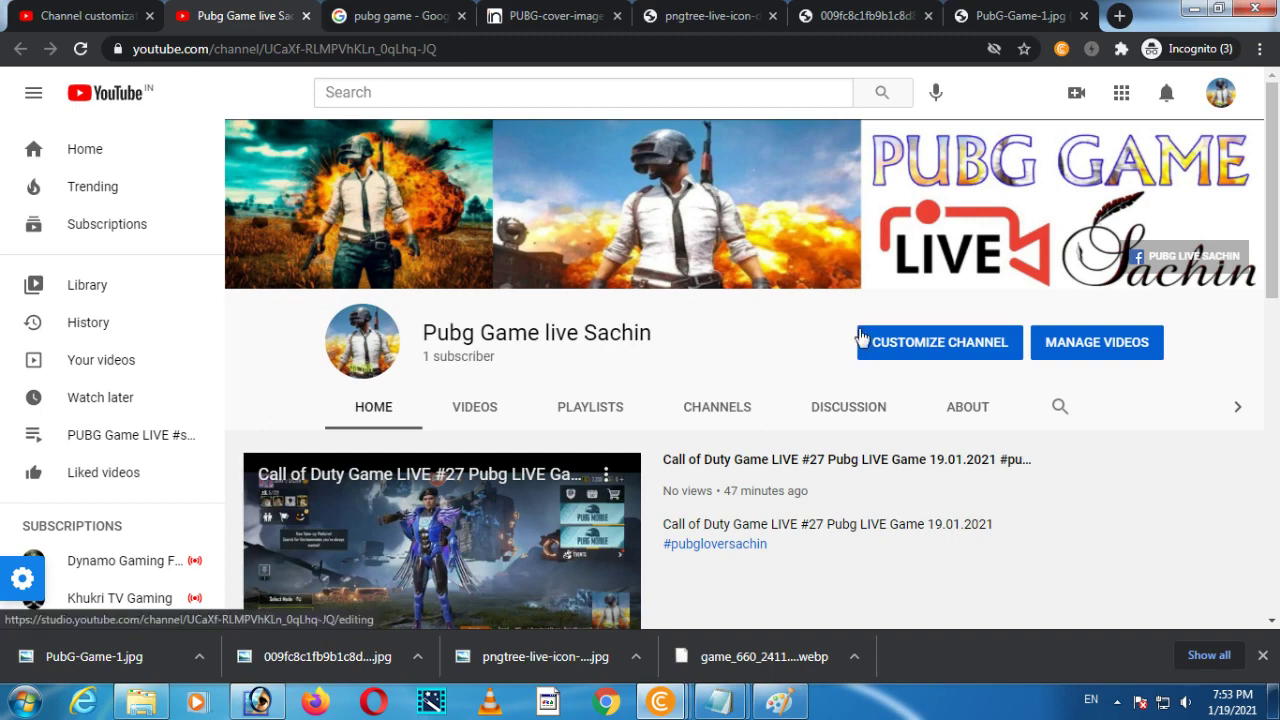
scroll(860, 350, "down", 3)
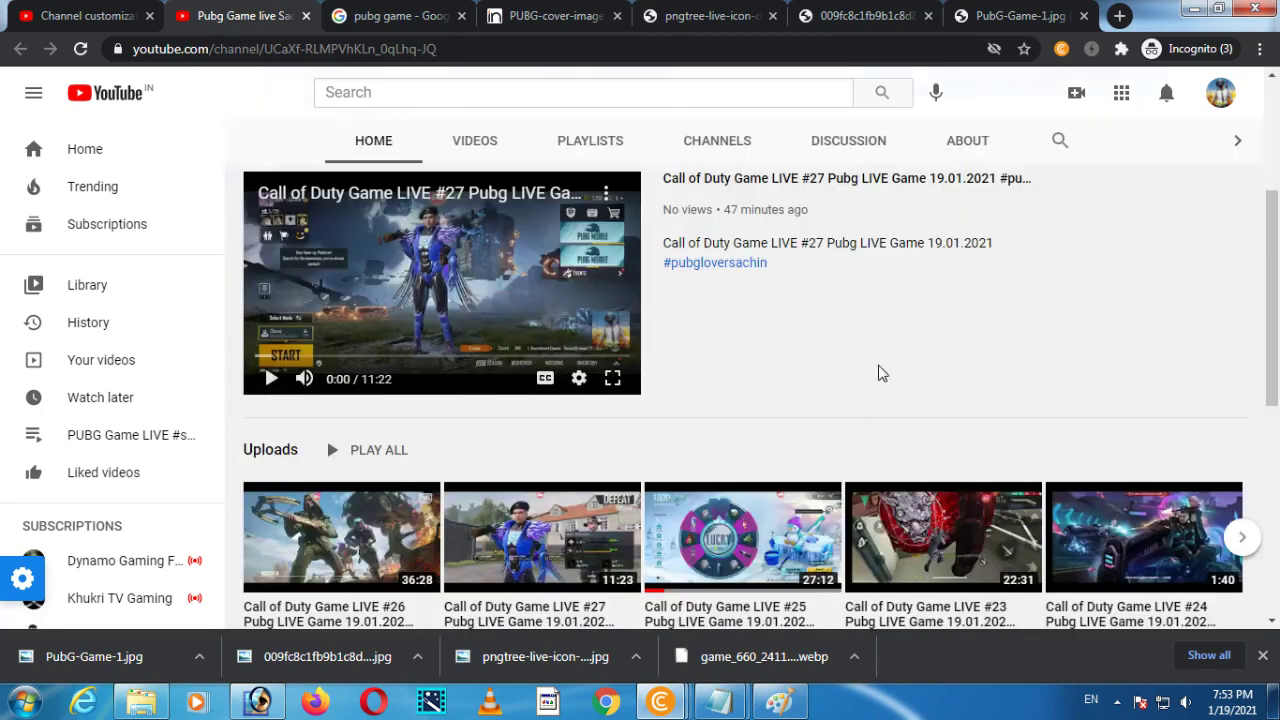
scroll(914, 406, "up", 3)
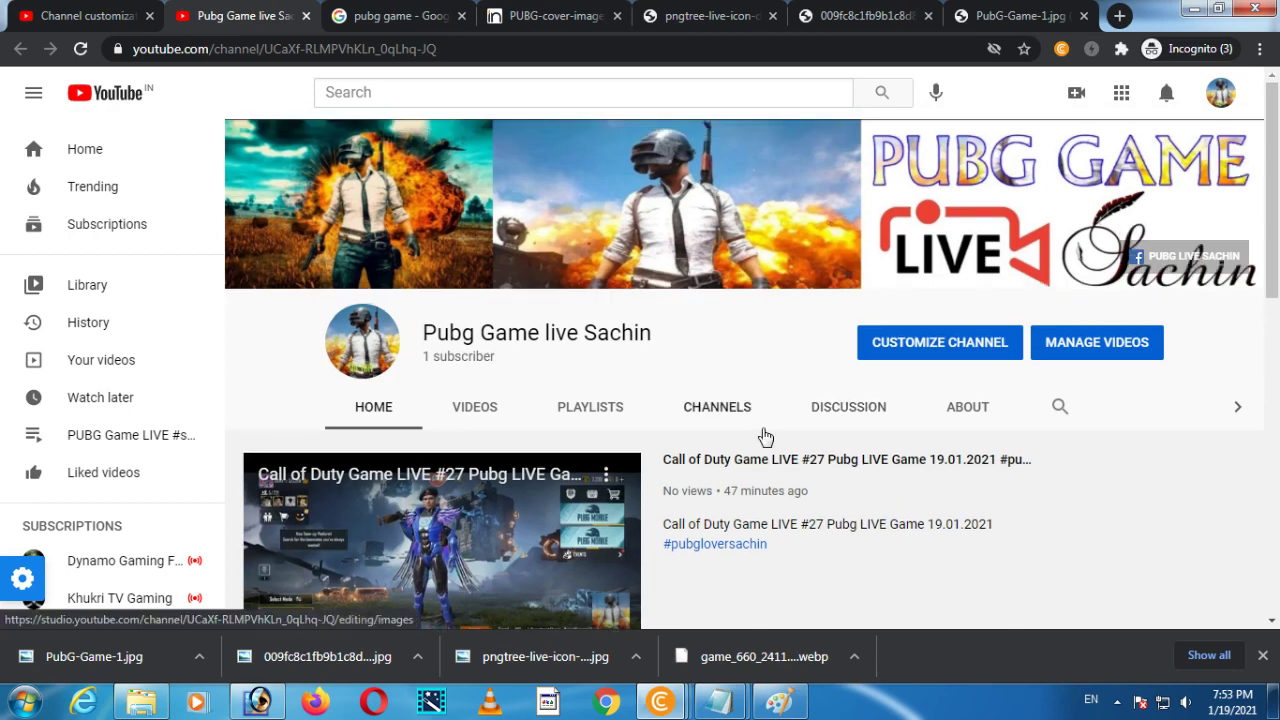